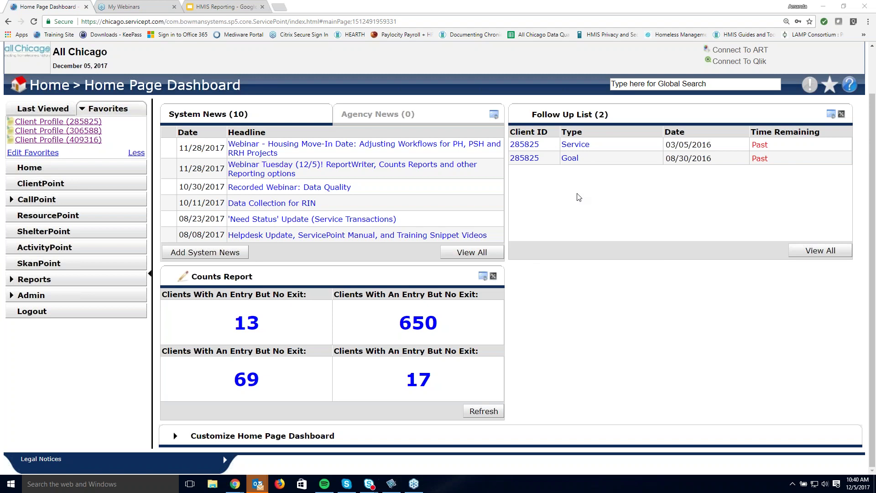
Remove the existing Counts Report dashlet from the home page dashboard and add a new empty Counts Report dashlet
left_click(495, 277)
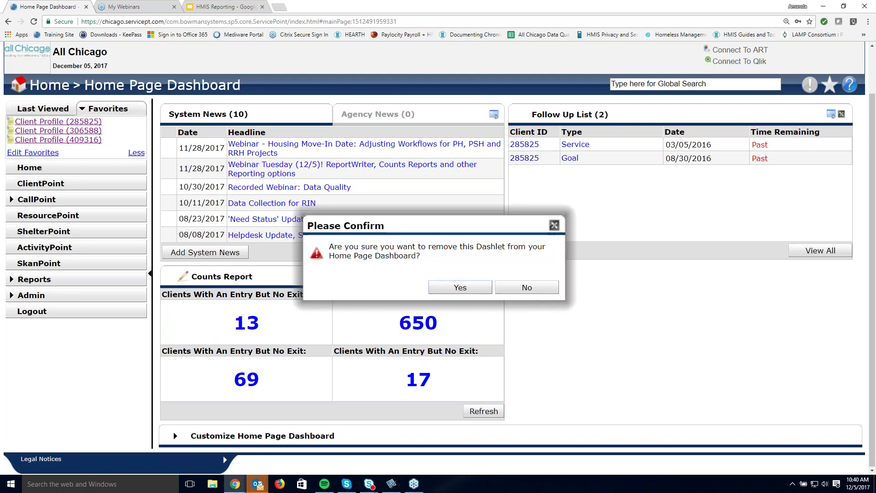
left_click(459, 288)
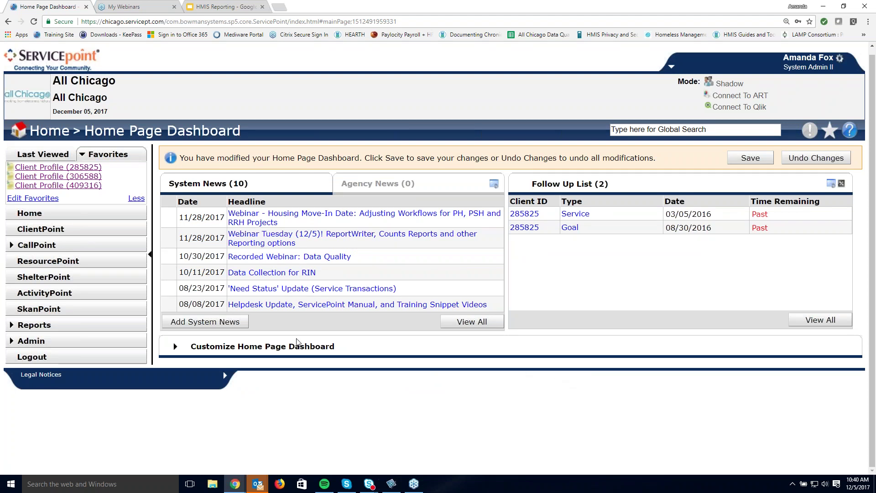
left_click(175, 347)
scroll(648, 338, "down", 1)
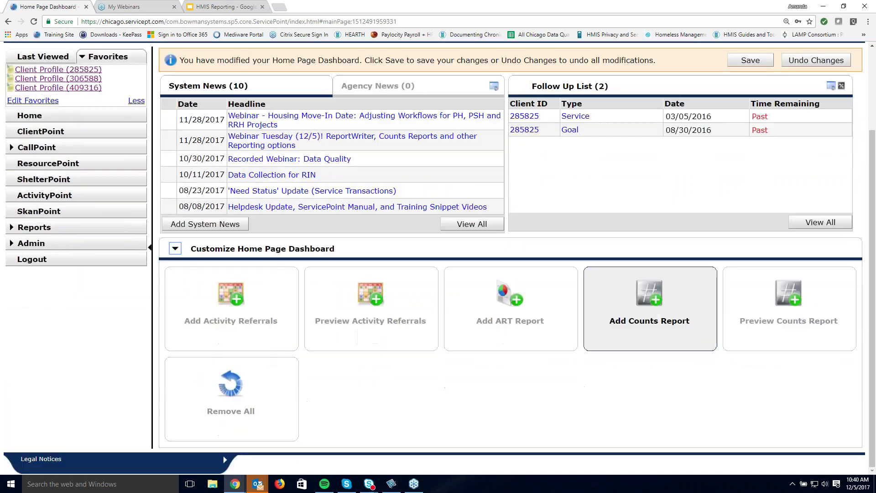
left_click(657, 321)
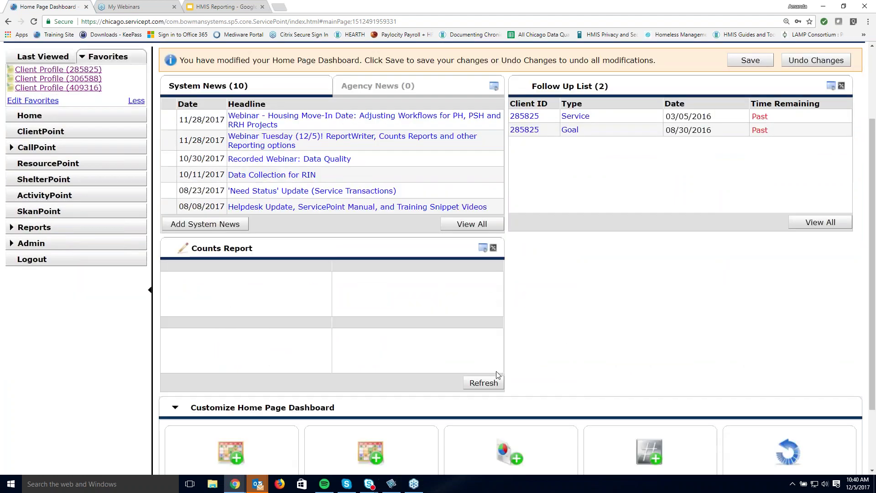
left_click(175, 407)
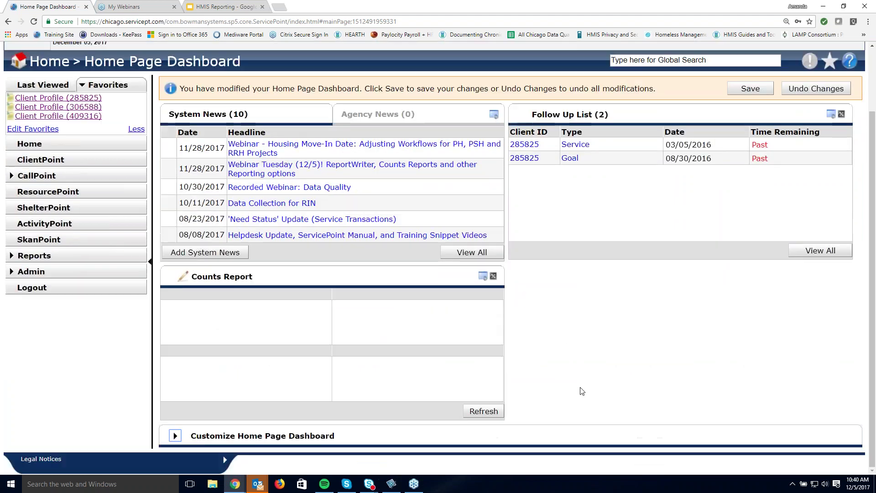
Assign the Clients With An Entry But No Exit report to the Counts Report dashlet's top-left slot, covering All Dates
left_click(183, 278)
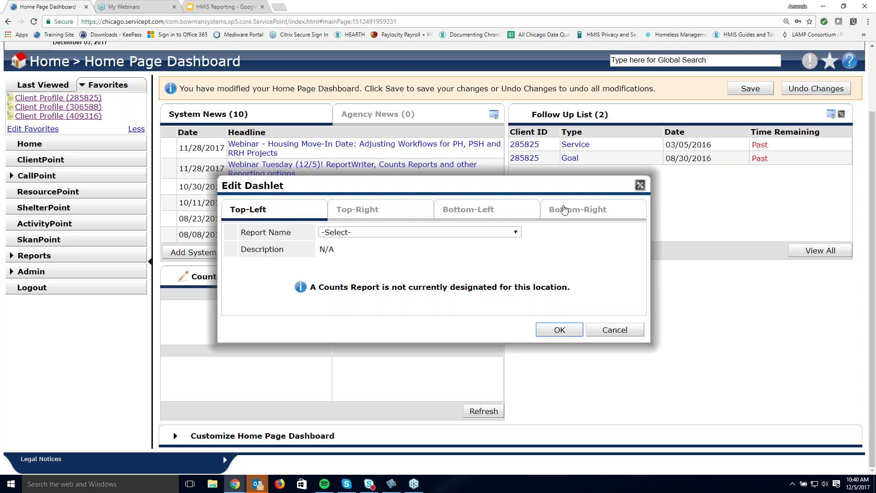
left_click(410, 233)
left_click_drag(521, 256, 518, 319)
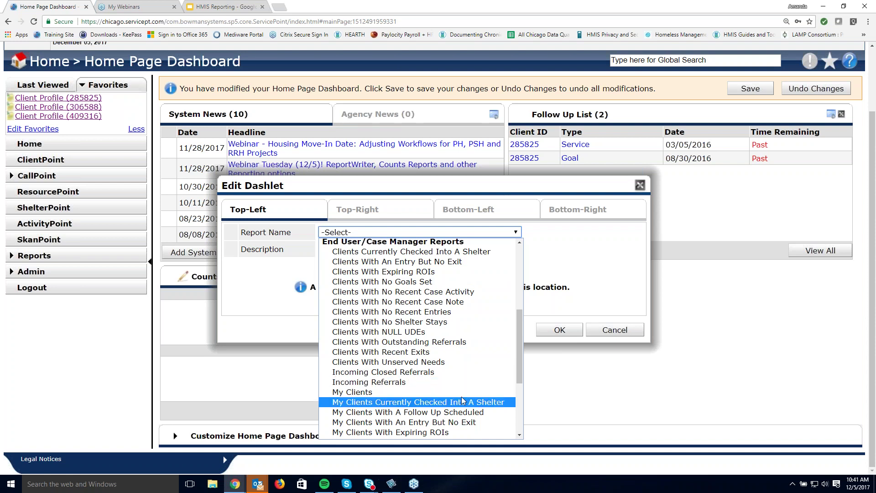
left_click(437, 262)
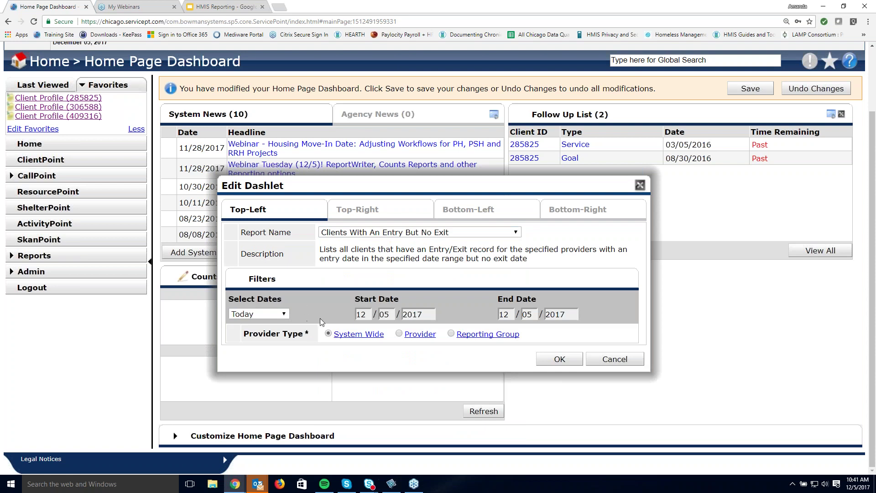
left_click(279, 314)
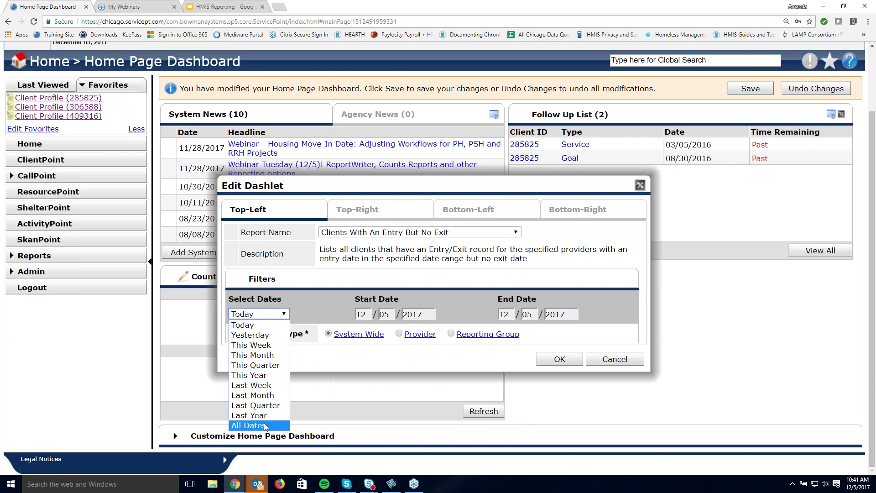
left_click(264, 424)
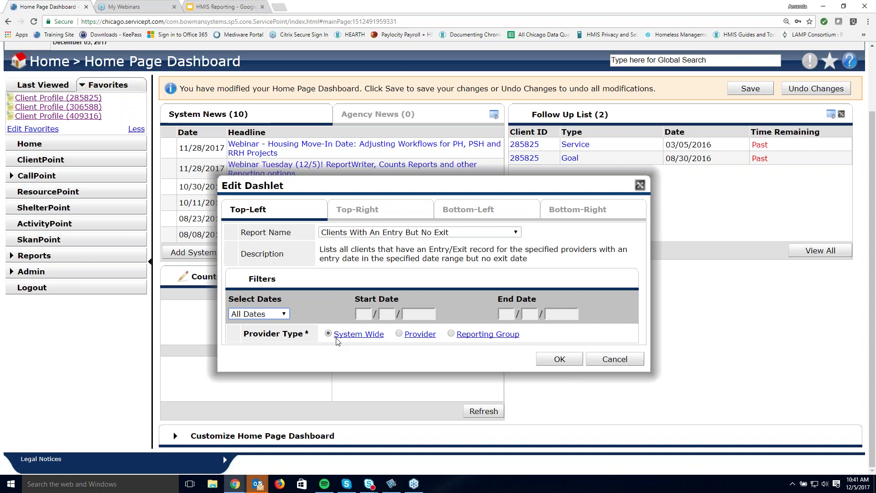
Restrict the top-left report to provider All Chicago - Emergency Shelter, found by provider ID 883, and apply the dashlet settings
left_click(406, 334)
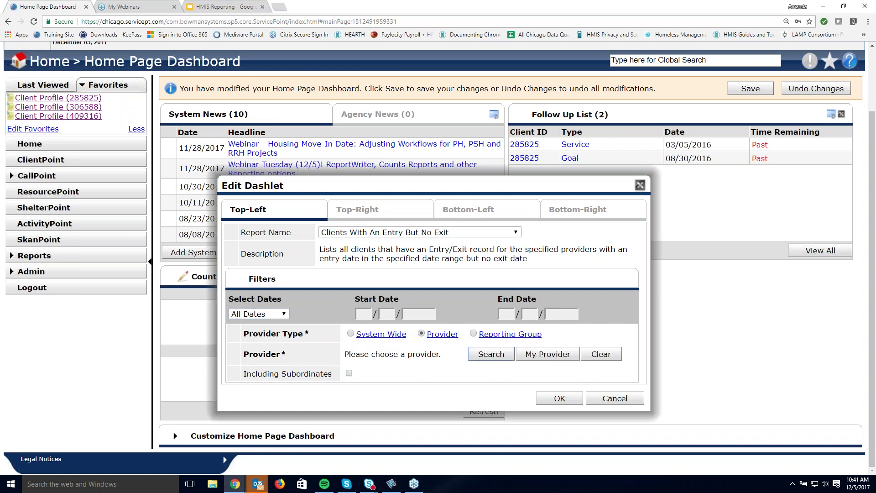
left_click(484, 355)
left_click(317, 192)
type("883")
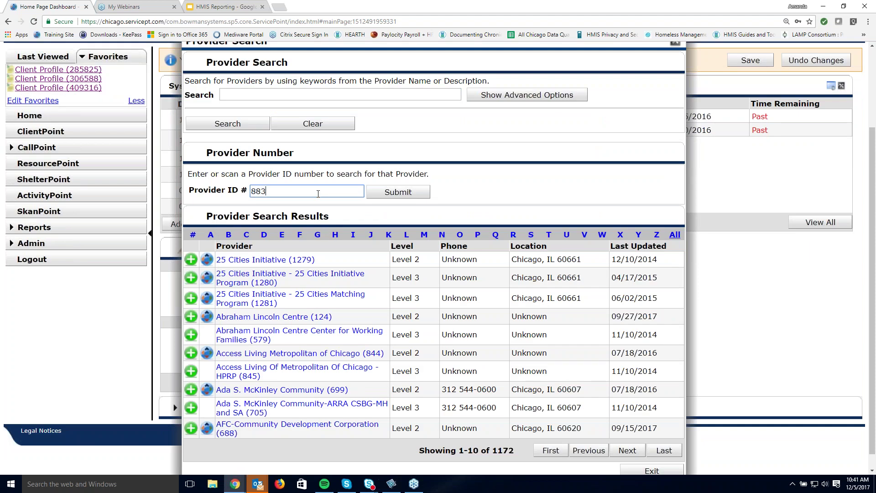
key("Return")
left_click(195, 291)
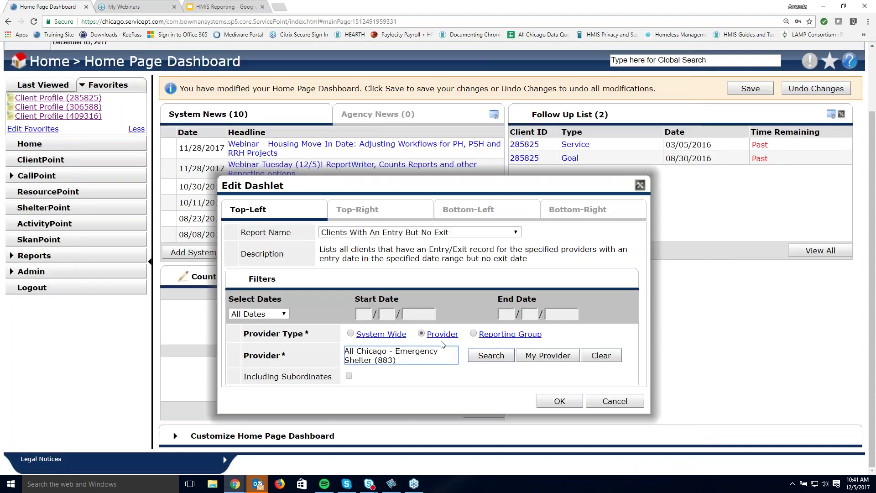
left_click(558, 400)
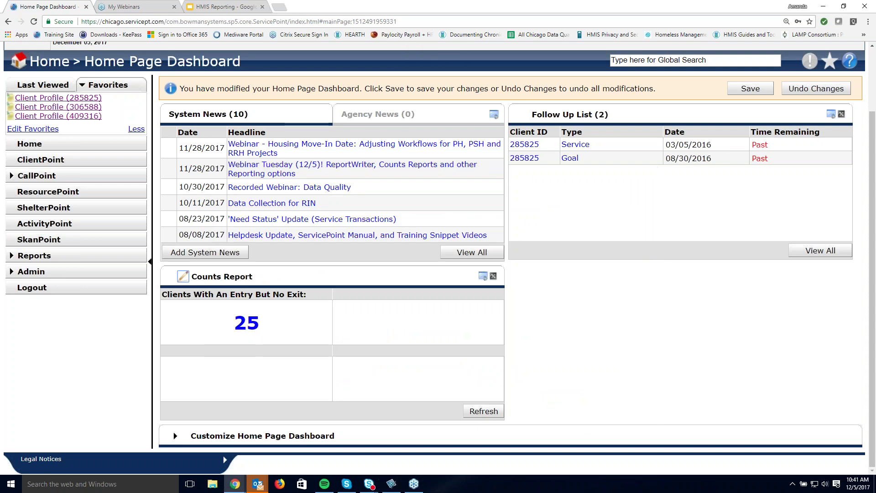
Examine all columns of the Clients With An Entry But No Exit count details and open the first listed client's profile
left_click(256, 331)
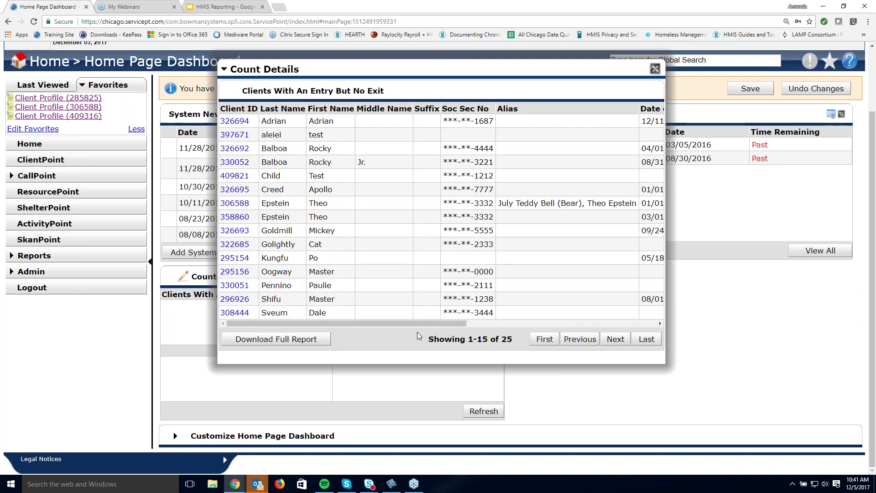
left_click_drag(337, 322, 536, 324)
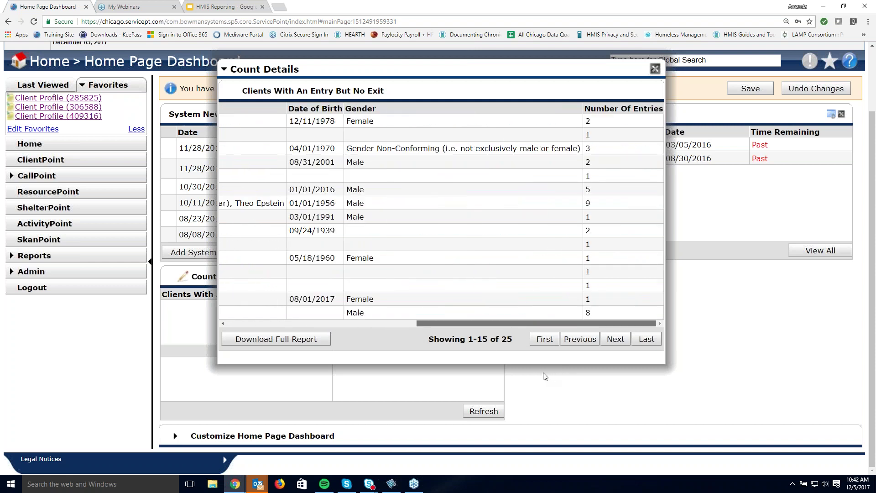
left_click_drag(516, 323, 326, 359)
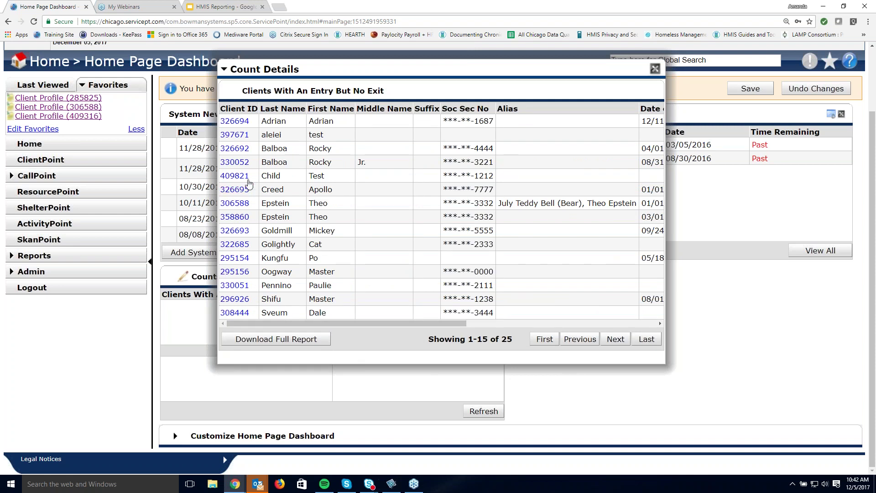
left_click(235, 121)
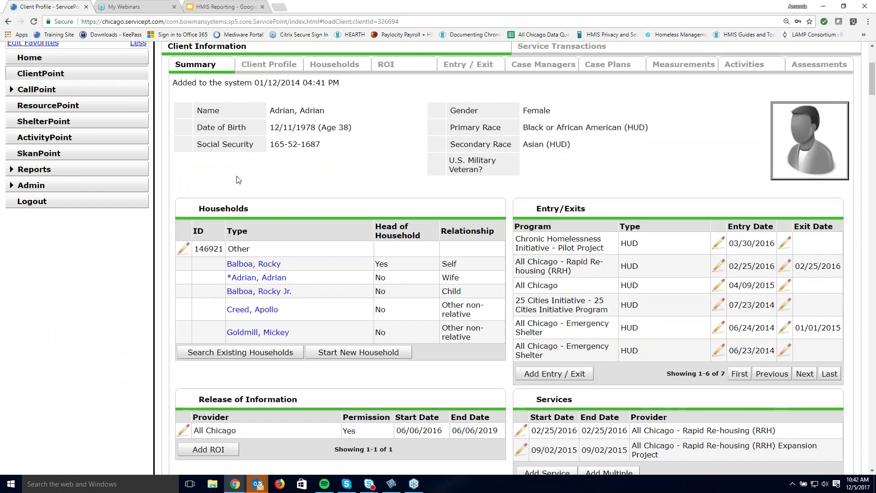
scroll(237, 179, "up", 4)
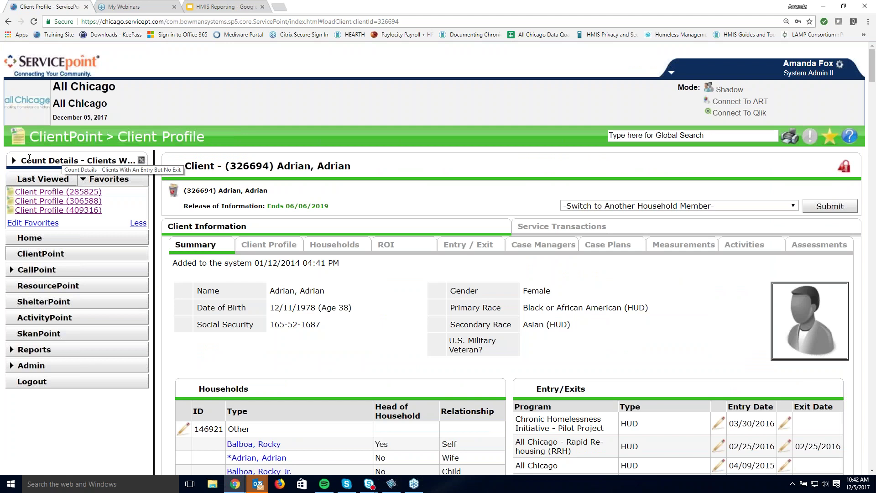
Restore the minimized count details list and open the seventh listed client's profile
left_click(15, 160)
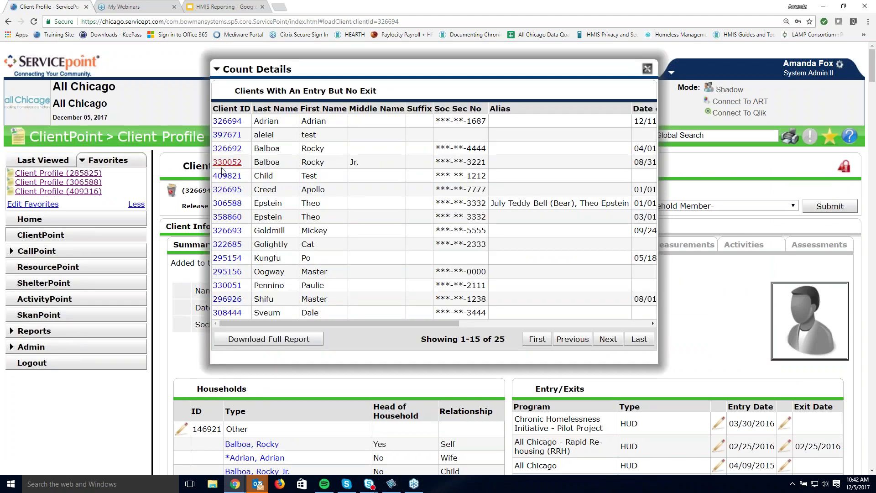
left_click(219, 203)
scroll(219, 207, "down", 3)
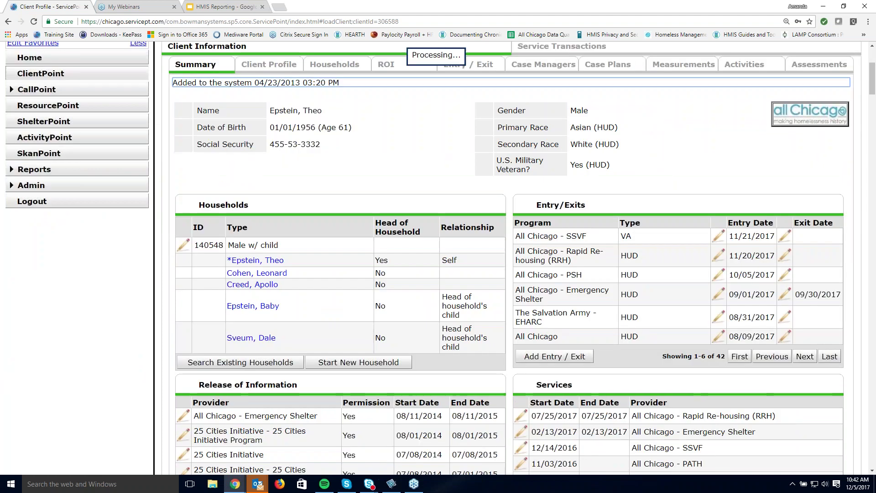
scroll(160, 206, "up", 4)
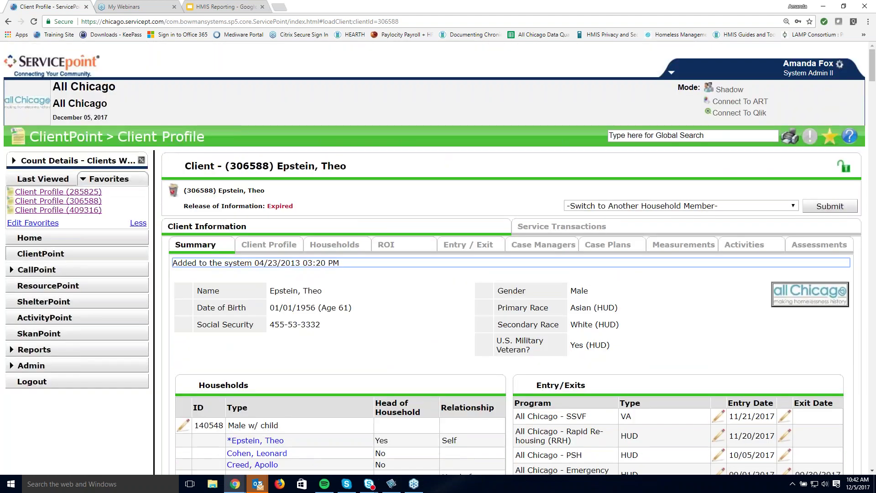
Dismiss the minimized count details and return to the home page dashboard's Counts Report dashlet
left_click(142, 160)
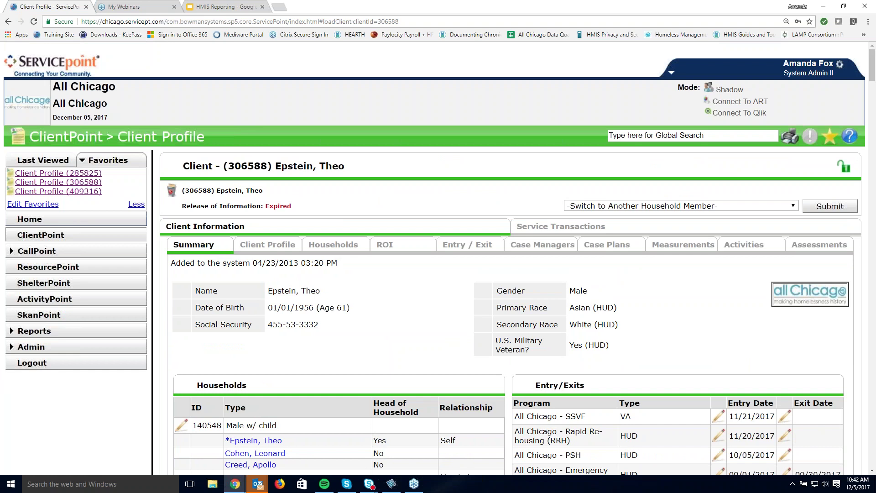
left_click(75, 221)
scroll(326, 360, "down", 2)
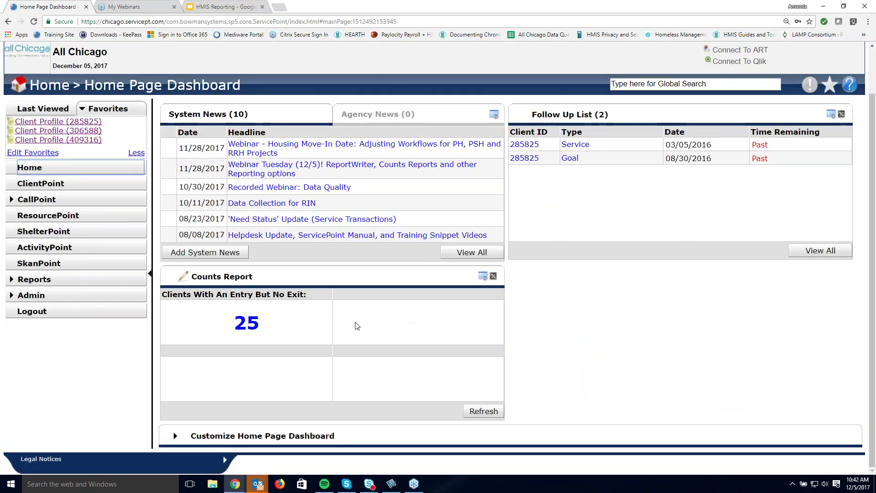
Assign the My Clients With An Entry But No Exit report to the Counts Report dashlet's top-right slot, covering All Dates
left_click(183, 277)
left_click(357, 92)
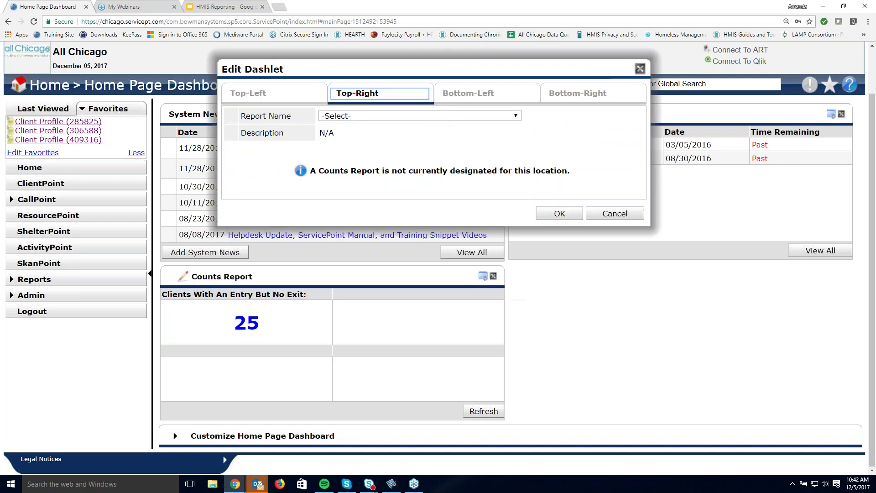
left_click(398, 116)
left_click_drag(516, 190, 517, 221)
scroll(514, 233, "down", 5)
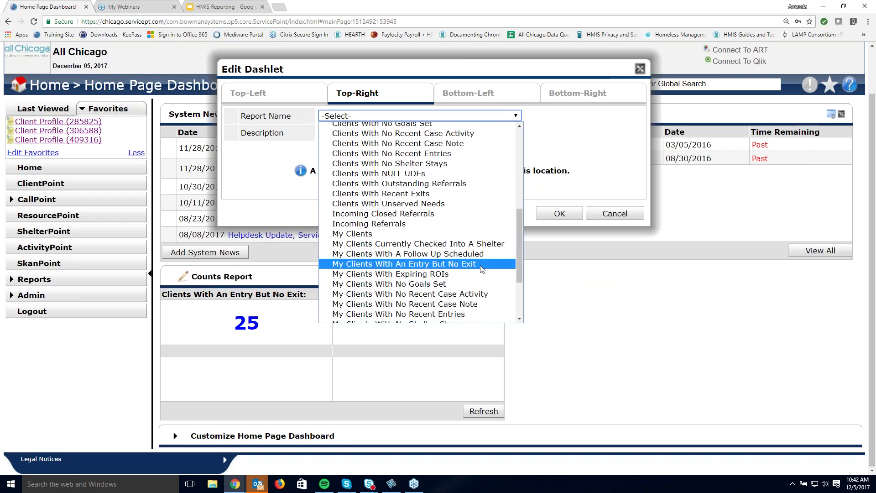
left_click(480, 265)
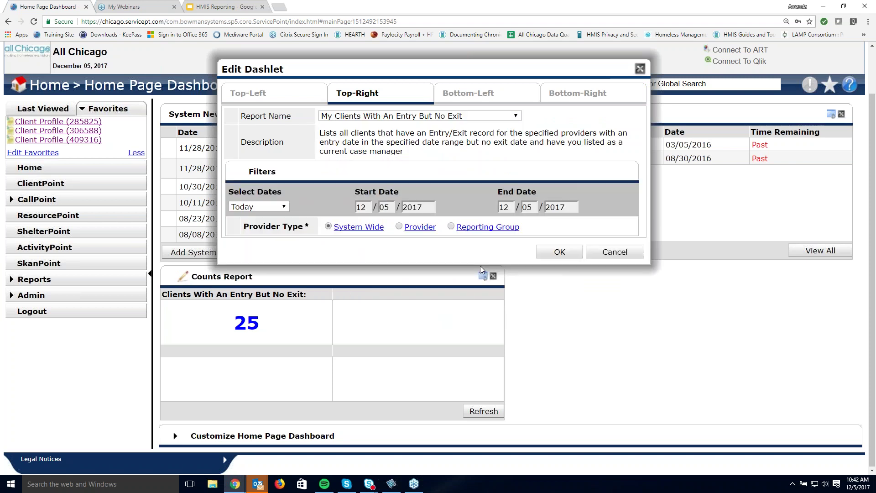
left_click(279, 206)
left_click(249, 318)
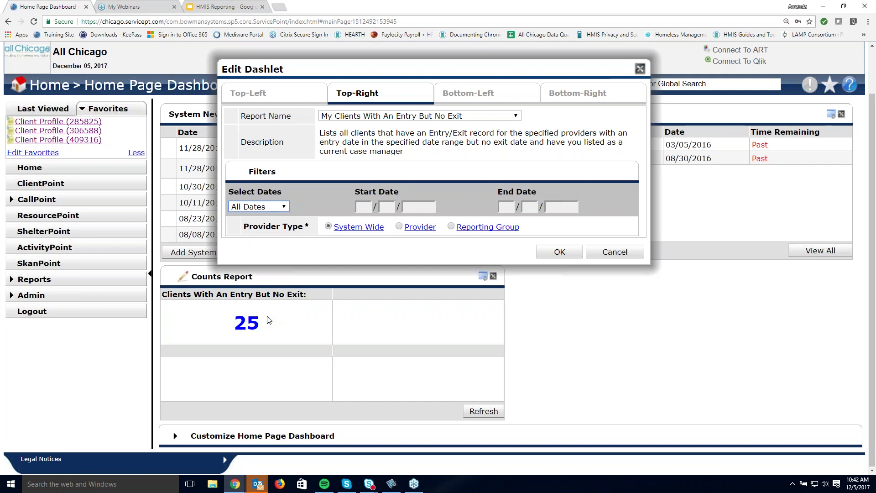
Restrict the top-right report to provider All Chicago - Emergency Shelter, found by provider ID 883, and apply the dashlet settings
left_click(417, 227)
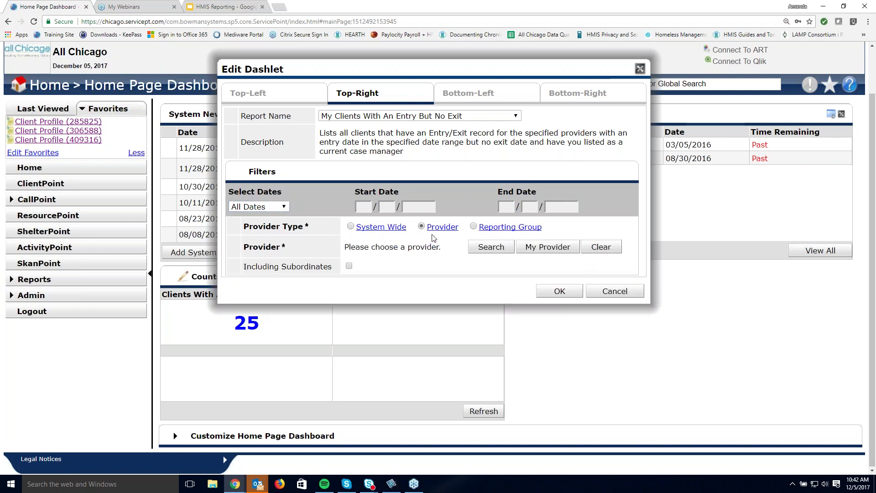
left_click(485, 254)
left_click(324, 215)
type("883")
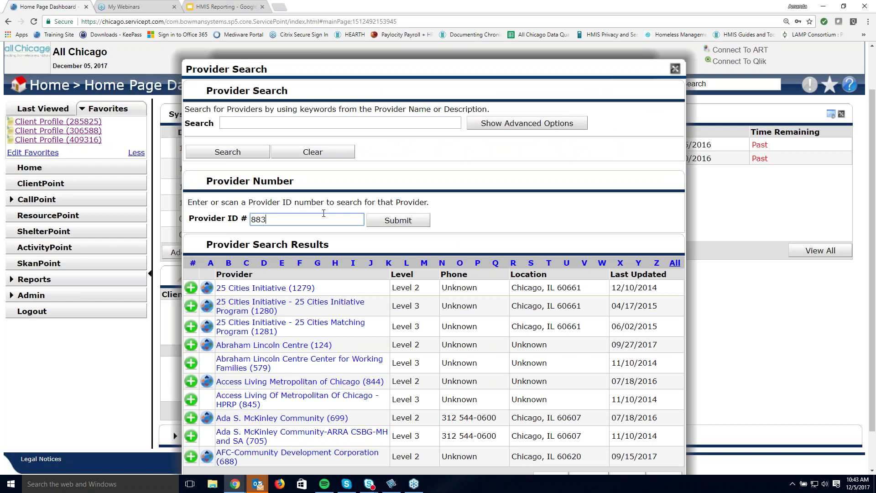
key("Return")
left_click(201, 287)
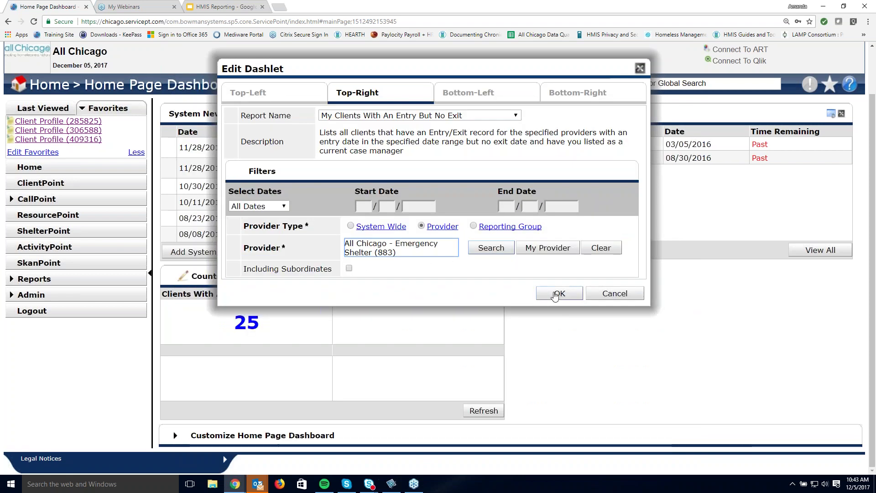
left_click(546, 294)
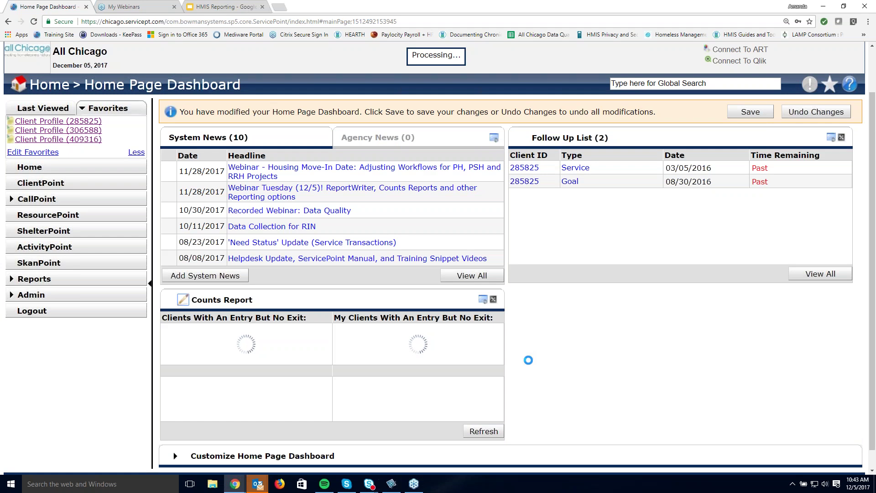
View the My Clients With An Entry But No Exit count details and open the last listed client's profile
scroll(528, 362, "down", 1)
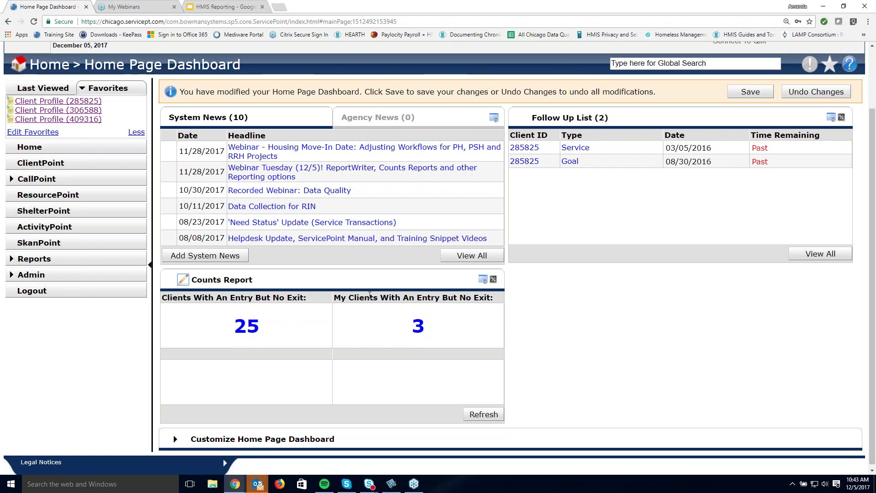
left_click(415, 326)
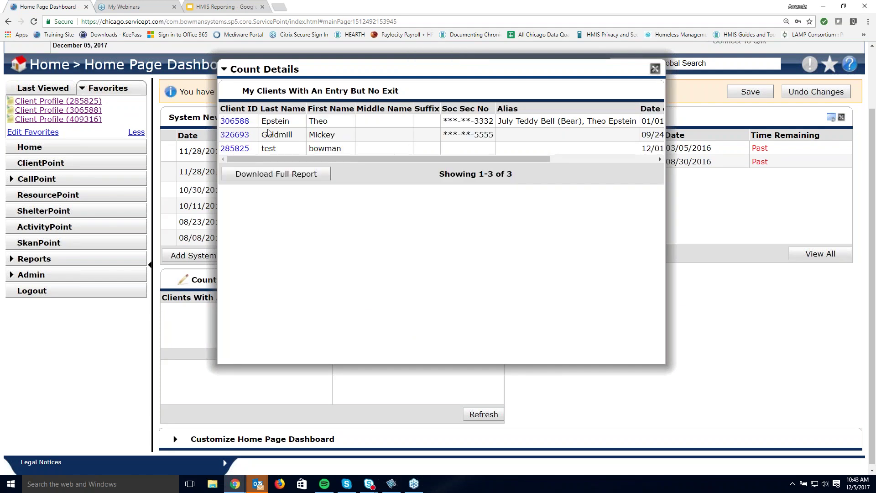
left_click(235, 149)
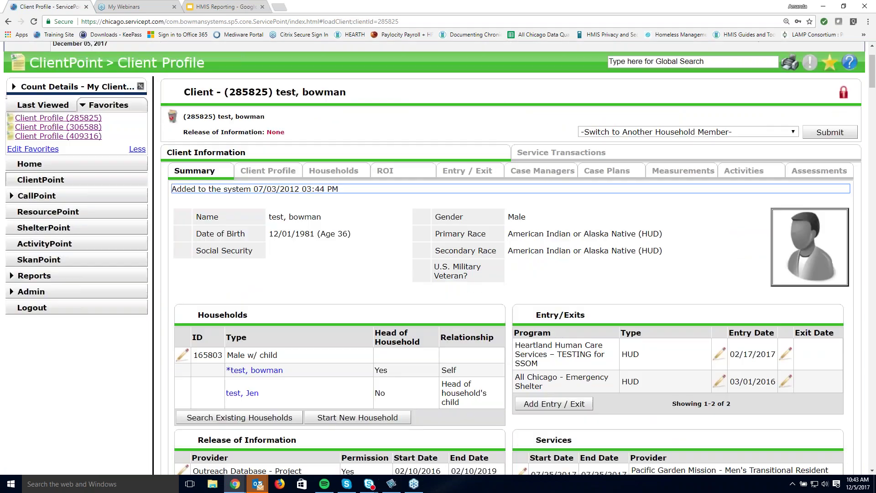
End the client's existing case manager assignment with an end date of 12/01/2017 and save the case manager record
left_click(529, 174)
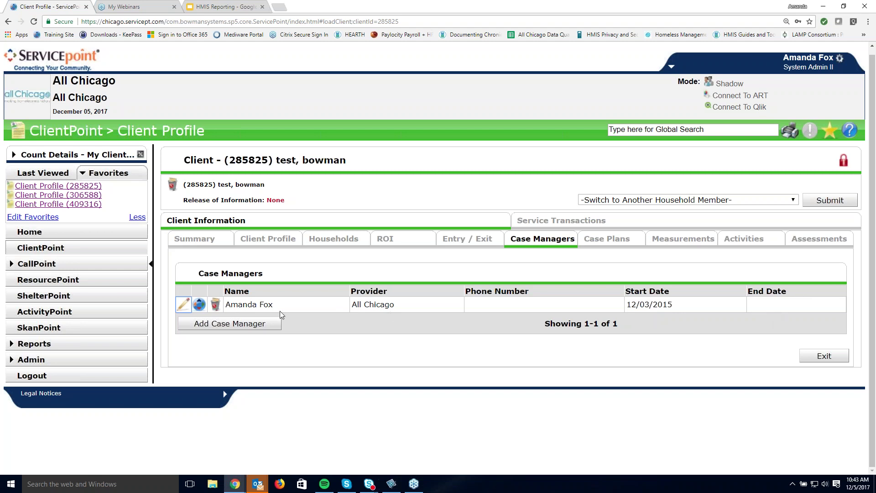
left_click(199, 305)
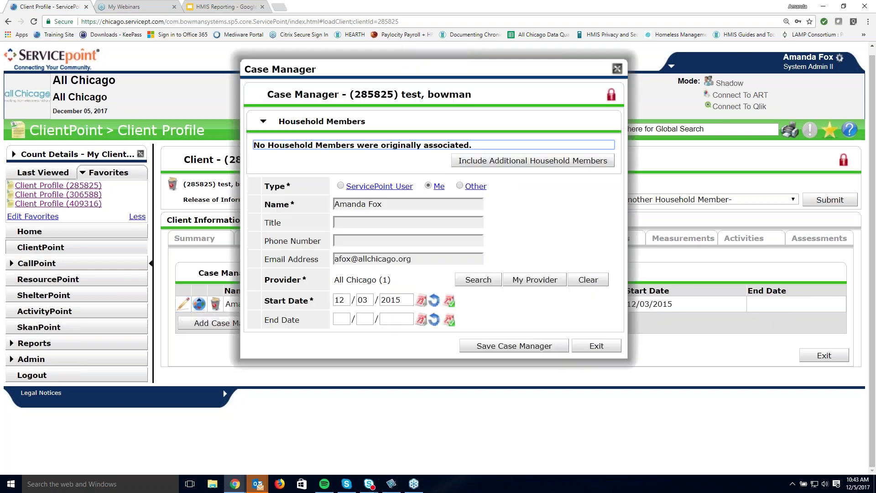
left_click(450, 321)
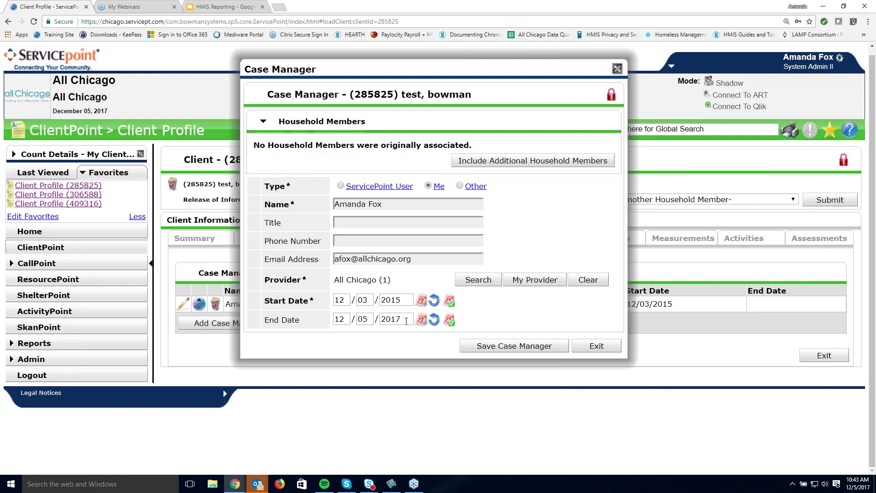
left_click(372, 319)
key("BackSpace")
key("BackSpace")
type("01")
key("Tab")
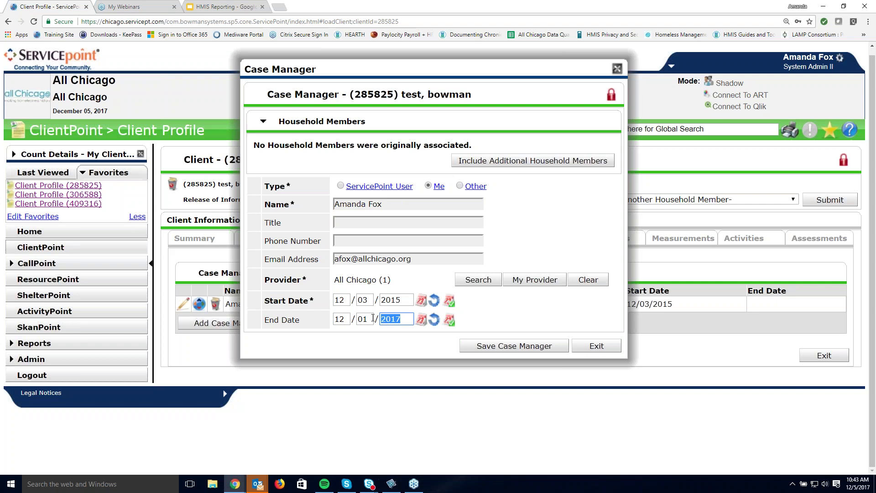
left_click(510, 347)
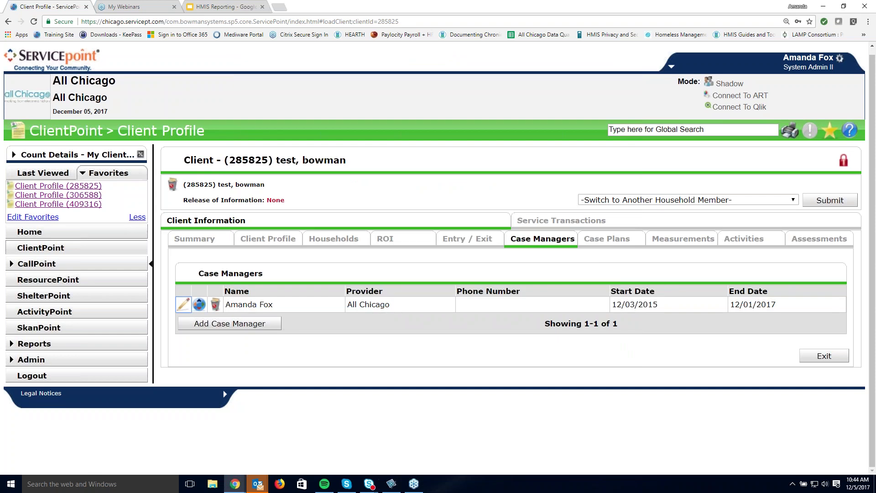
Return to the home page dashboard and refresh the Counts Report dashlet
left_click(30, 232)
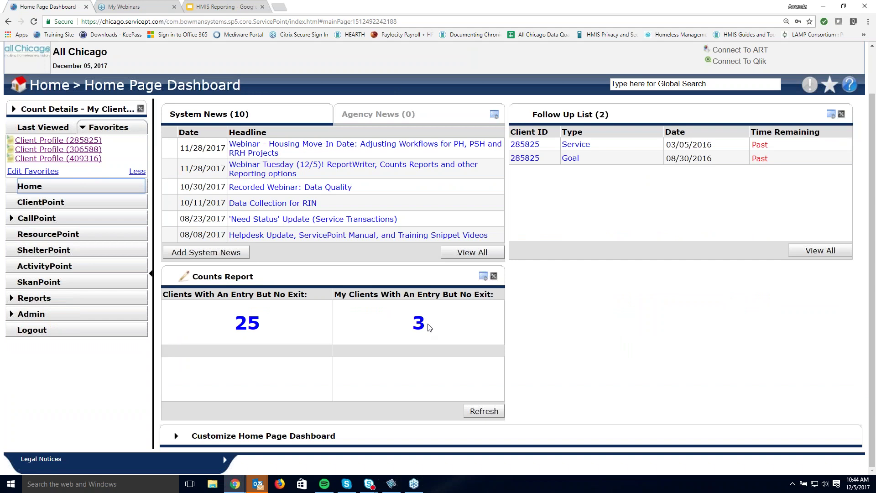
left_click(479, 410)
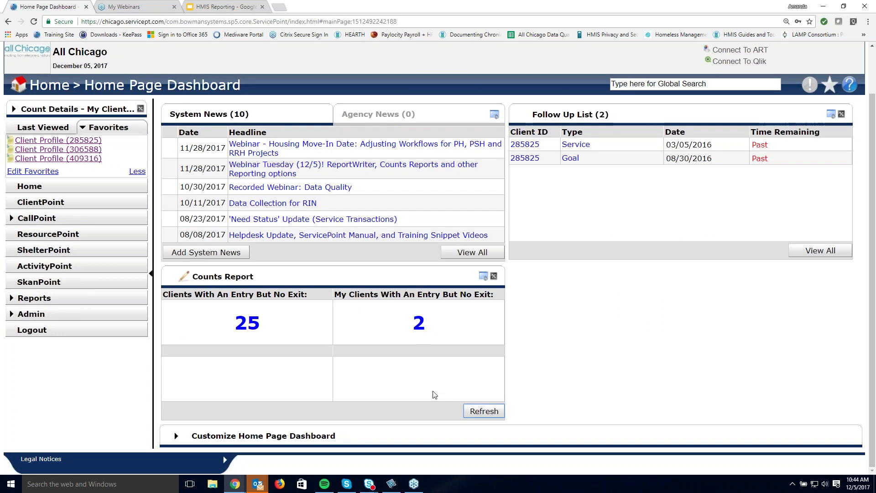
left_click(491, 415)
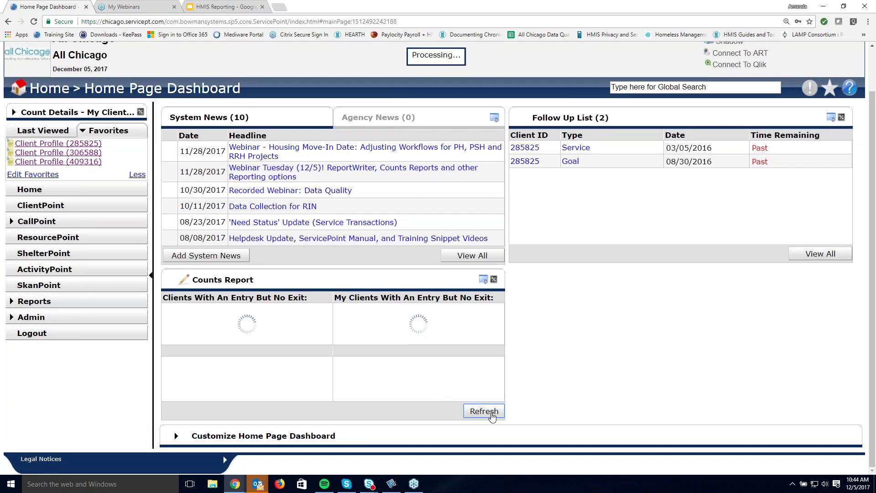
Assign the My Clients report to the bottom-left slot of the Counts Report dashlet and apply the dashlet settings
left_click(184, 279)
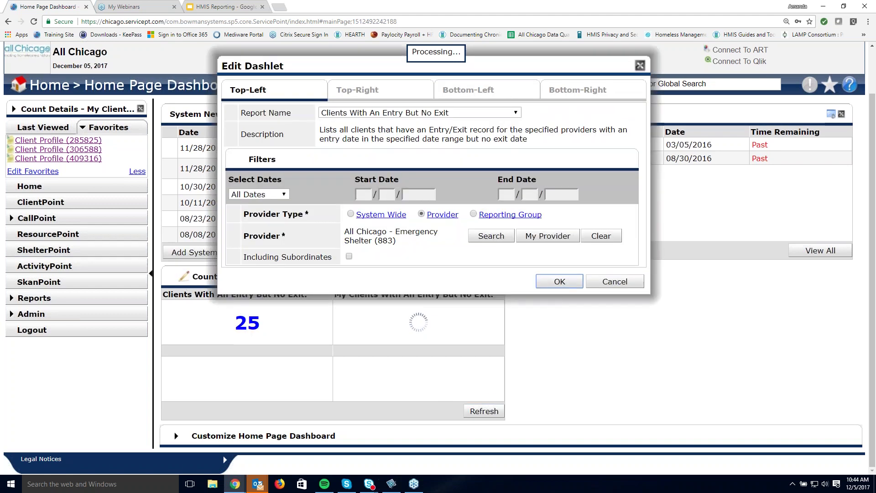
left_click(468, 90)
left_click(419, 113)
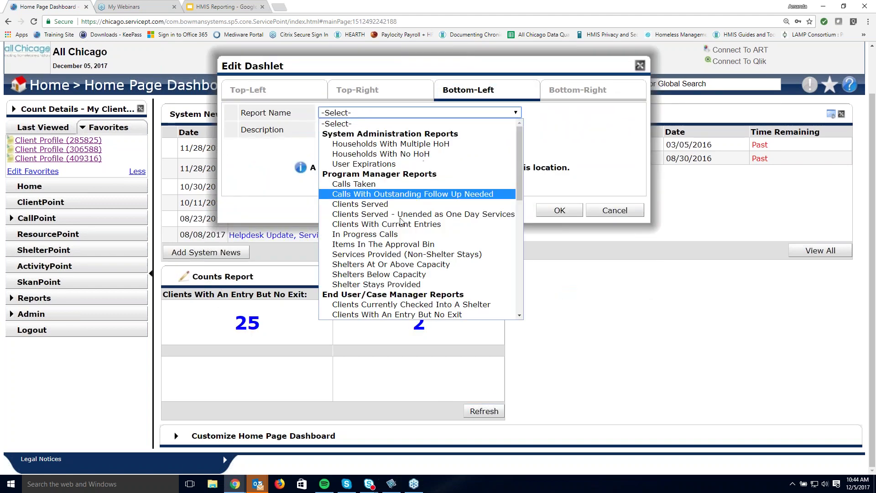
left_click_drag(520, 194, 477, 262)
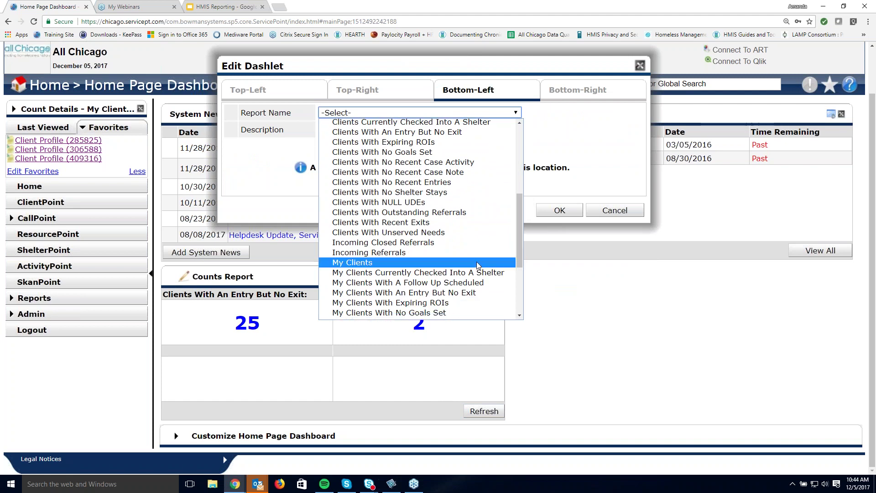
left_click(477, 261)
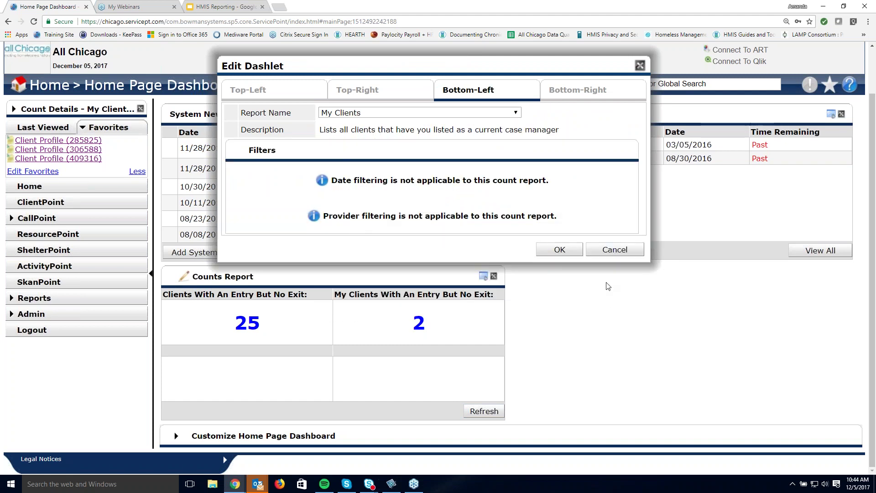
left_click(560, 249)
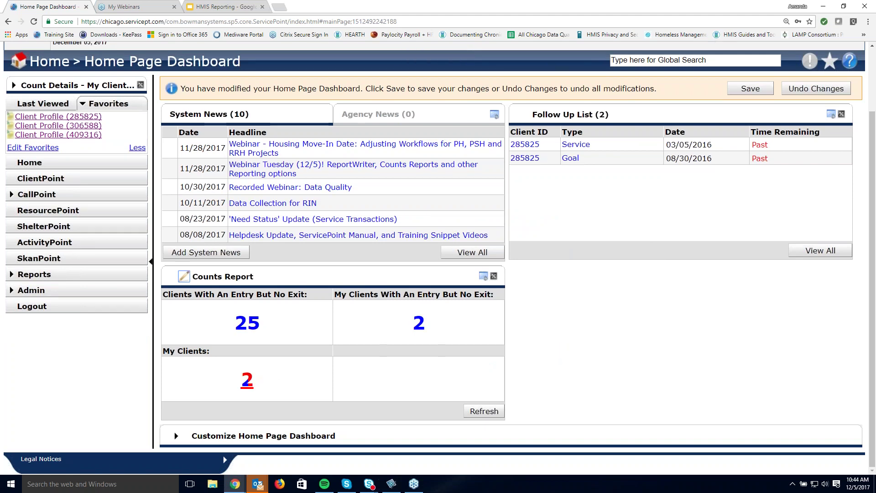
Review the My Clients count details and save the modified home page dashboard
left_click(247, 381)
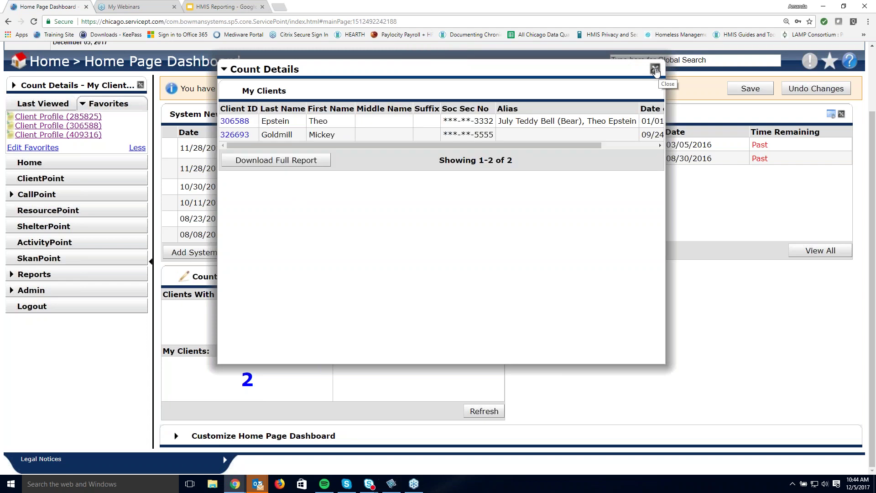
left_click(655, 69)
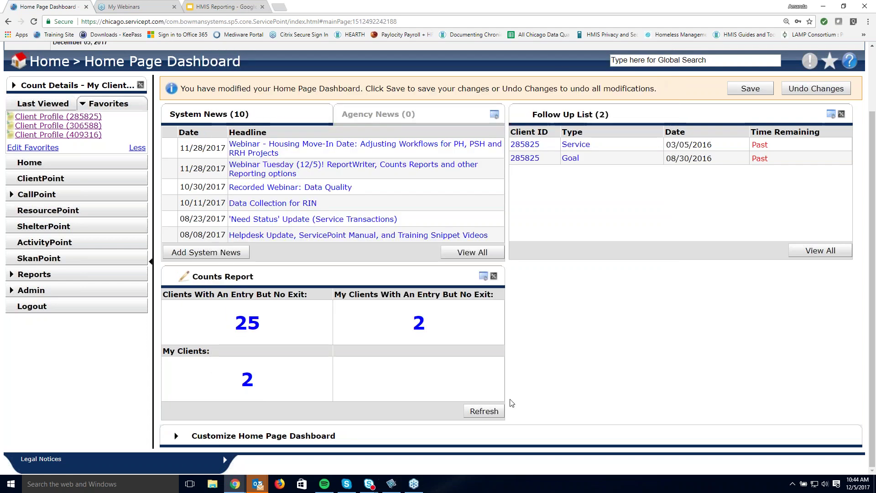
scroll(512, 402, "up", 2)
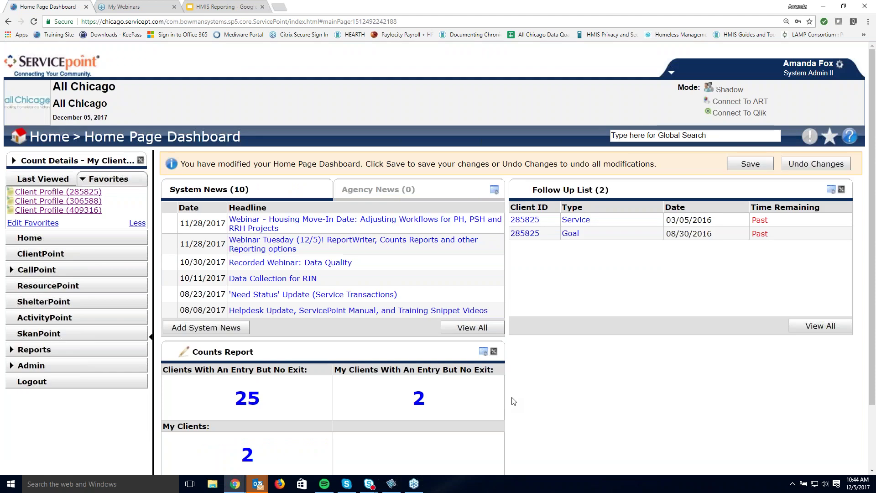
left_click(730, 163)
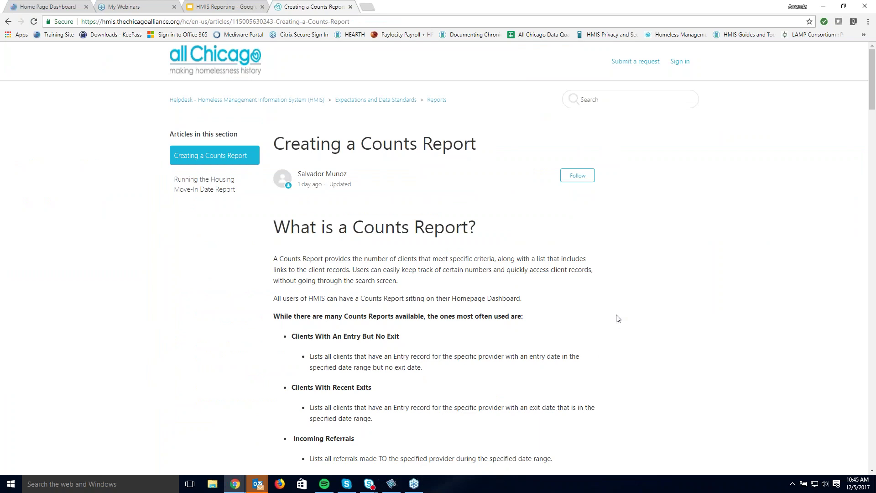
Skim the Creating a Counts Report help article through its setup instructions and switch to the HMIS Reporting presentation in Google Slides
scroll(618, 318, "down", 2)
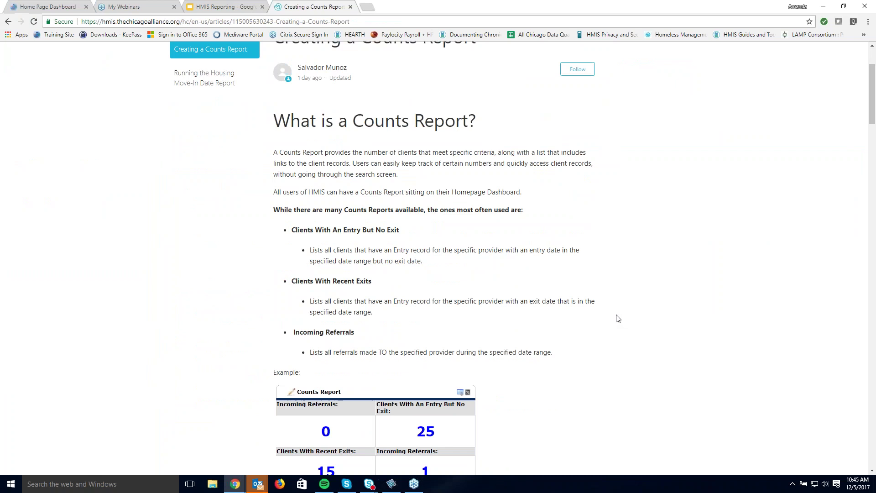
scroll(618, 318, "down", 8)
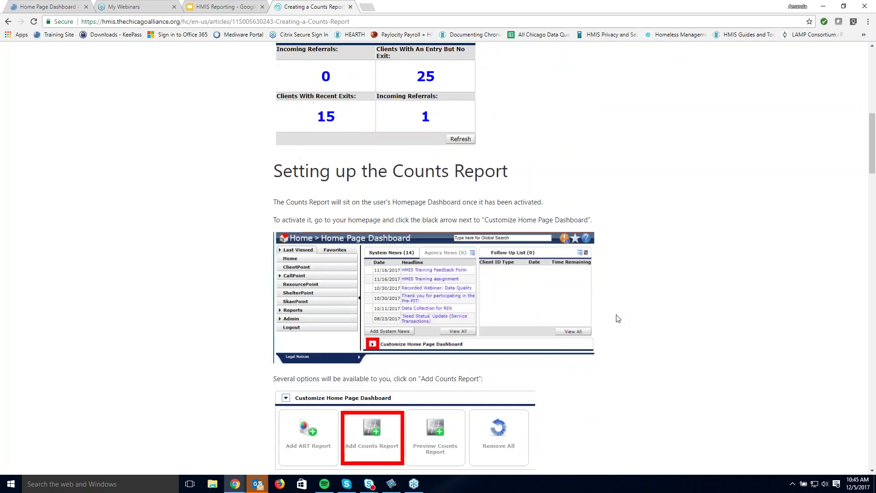
scroll(618, 318, "down", 4)
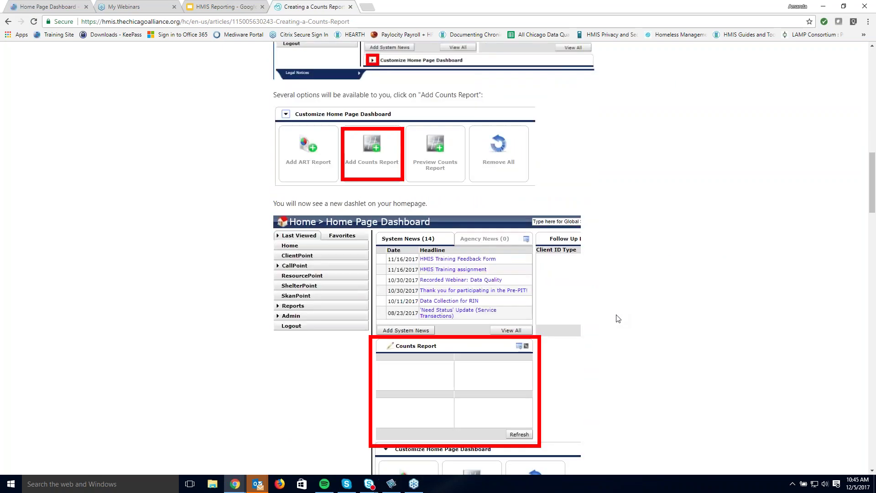
left_click(222, 7)
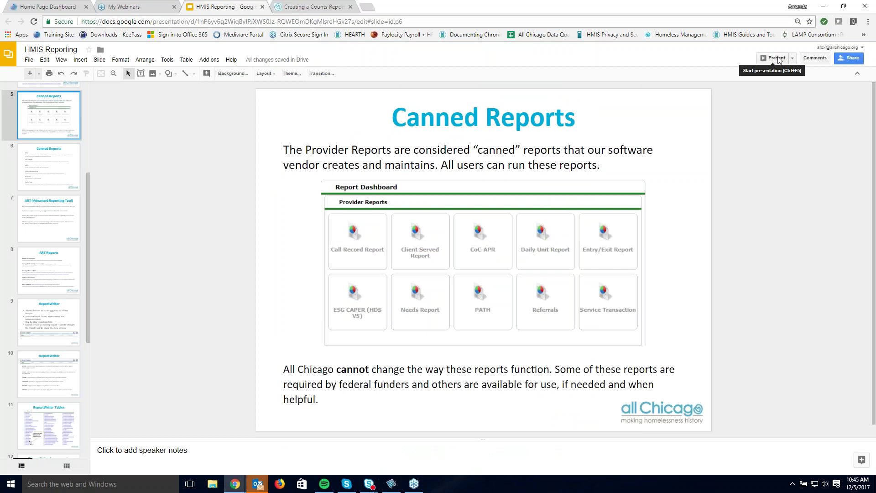
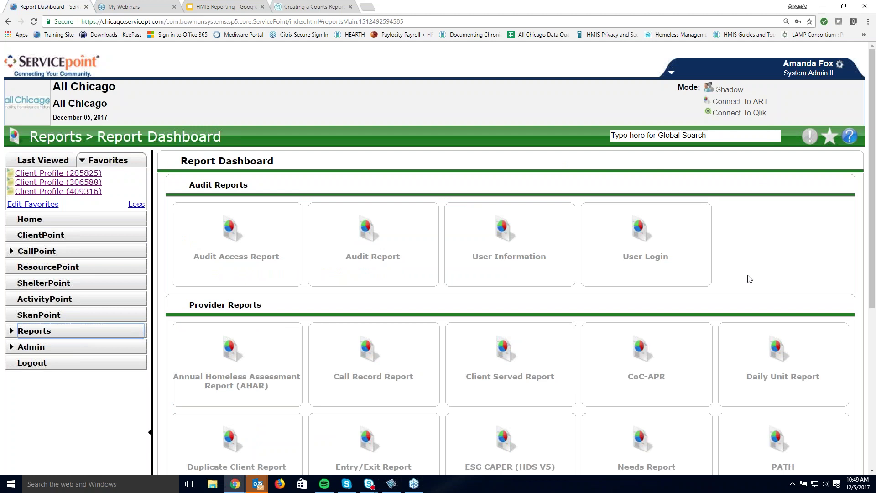
Open the CoC-APR report from the Provider Reports in ServicePoint's Report Dashboard
left_click_drag(873, 271, 874, 408)
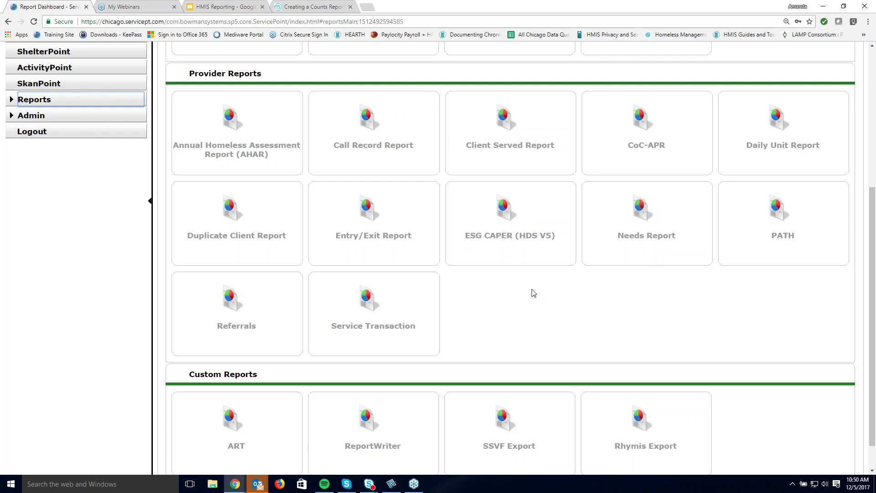
left_click(610, 169)
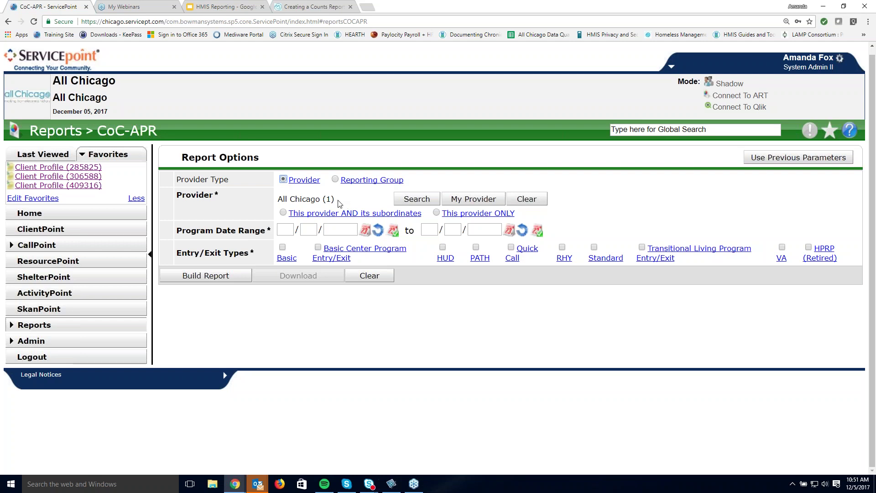
left_click_drag(336, 200, 280, 202)
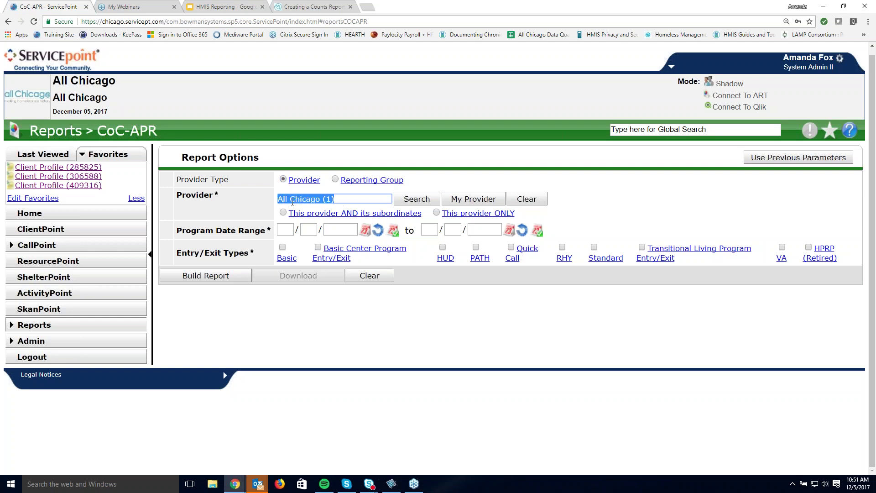
left_click(344, 205)
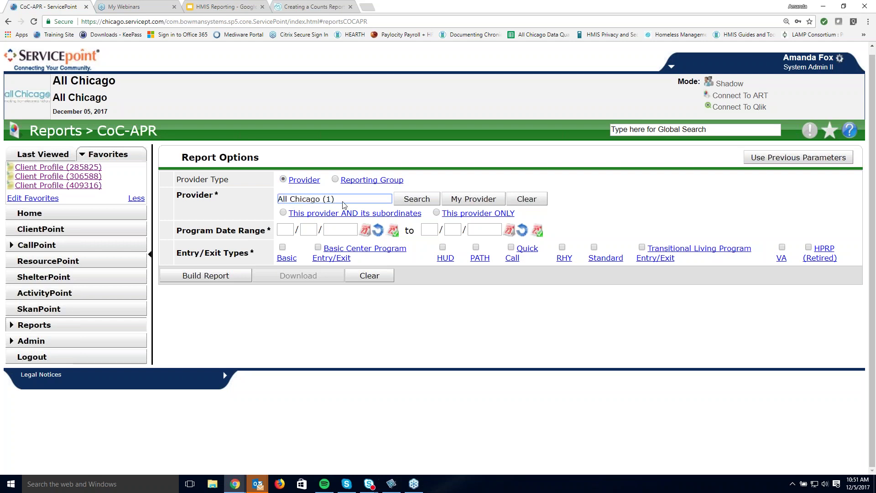
Set the CoC-APR report's provider to All Chicago - PSH (1415), found by searching providers for "all chicago"
left_click(420, 201)
left_click(305, 177)
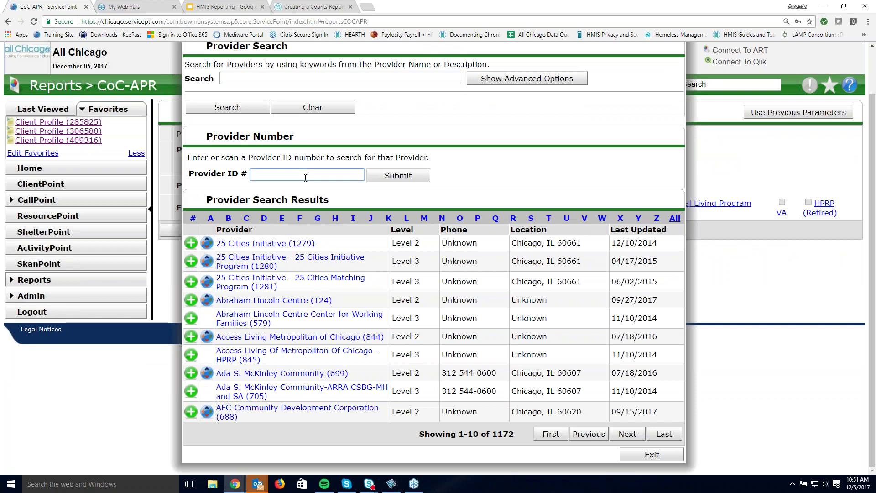
left_click(266, 78)
type("all cihca")
key("BackSpace")
key("BackSpace")
key("BackSpace")
key("BackSpace")
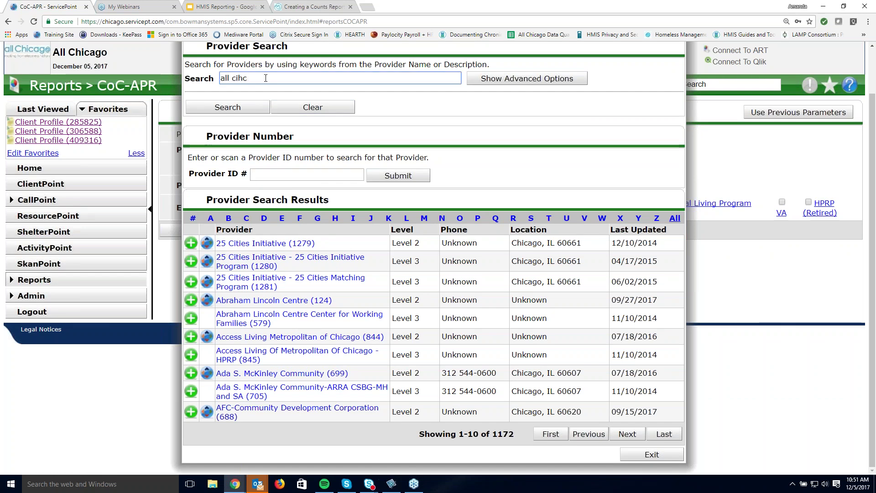
type("hicago")
key("Return")
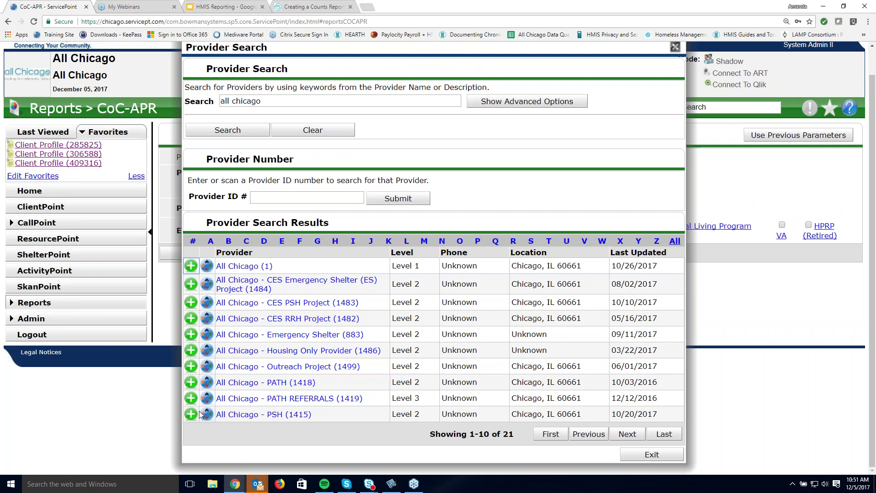
left_click(191, 414)
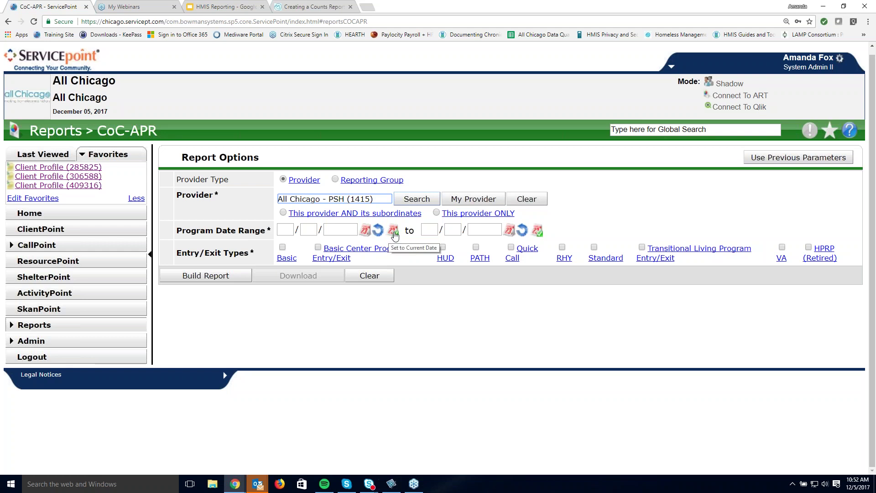
Set the start of the CoC-APR program date range to 01/01/2017 using the date picker
left_click(366, 231)
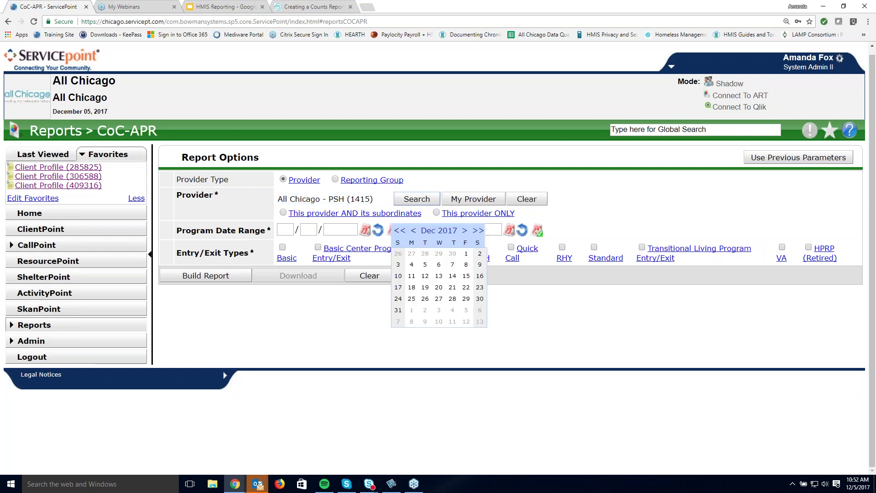
left_click(399, 231)
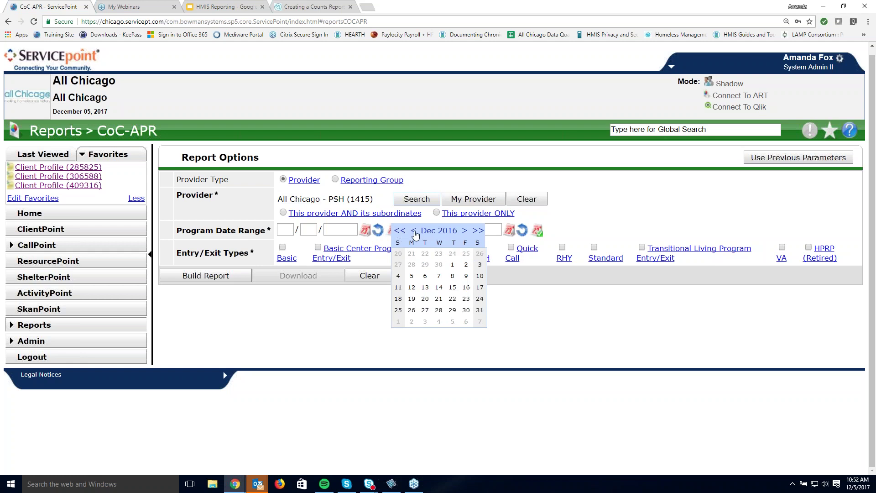
left_click(464, 231)
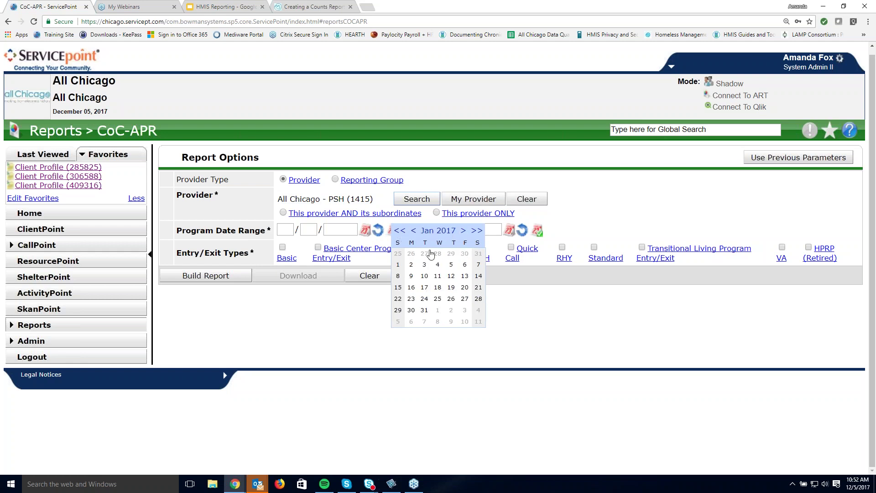
left_click(398, 264)
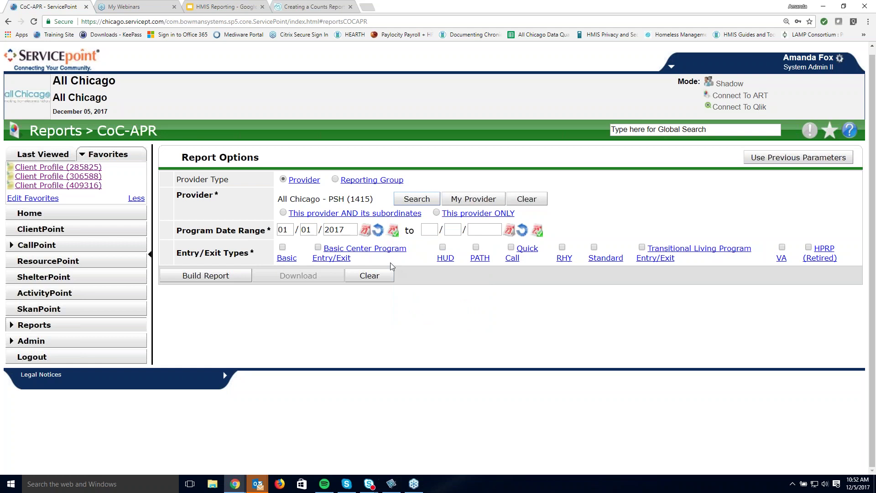
Complete the program date range's end date, include the HUD entry/exit type, and build the CoC-APR report
left_click(510, 231)
left_click(442, 248)
left_click(230, 277)
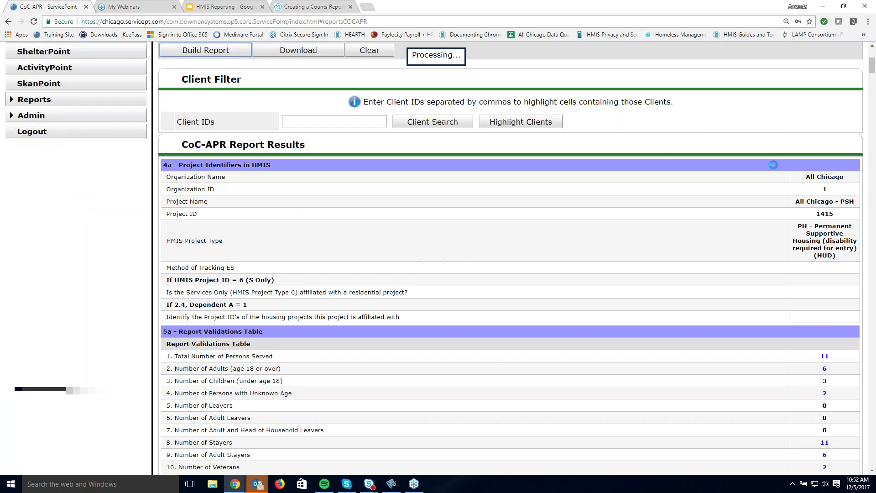
Examine the CoC-APR report options, the project identifiers and the Report Validations Table in the results
scroll(781, 164, "up", 5)
scroll(785, 169, "up", 1)
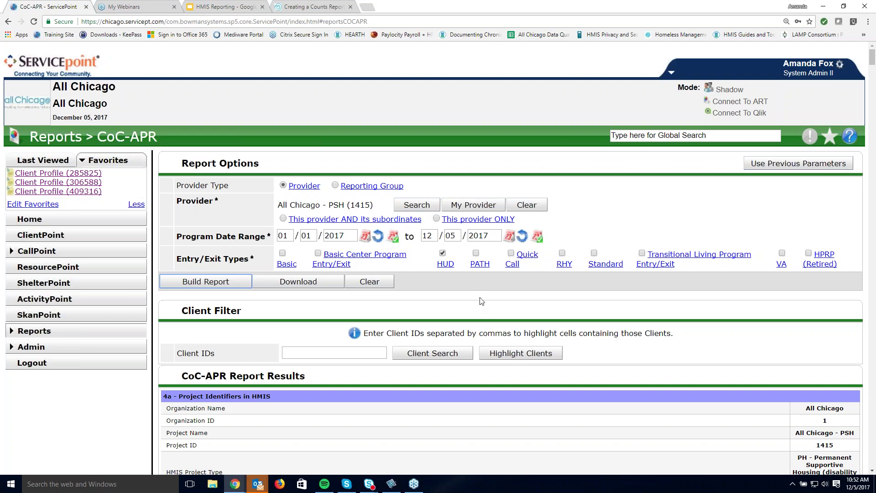
scroll(789, 355, "down", 9)
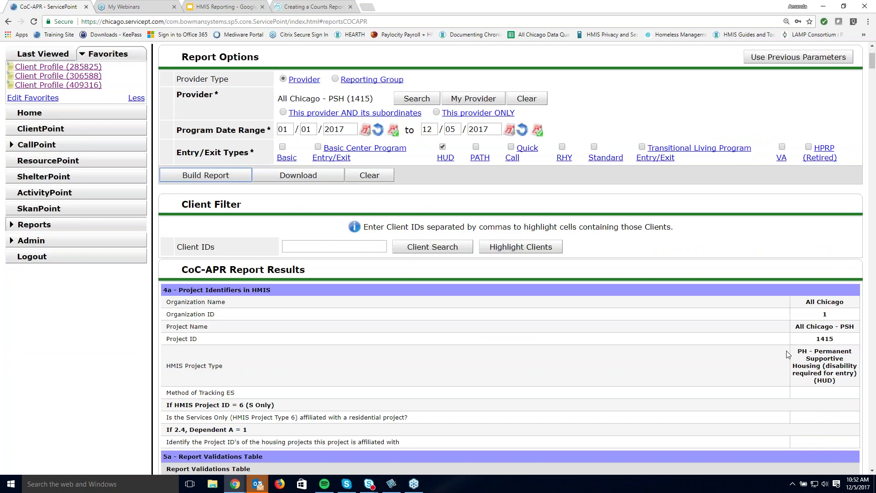
scroll(788, 355, "down", 1)
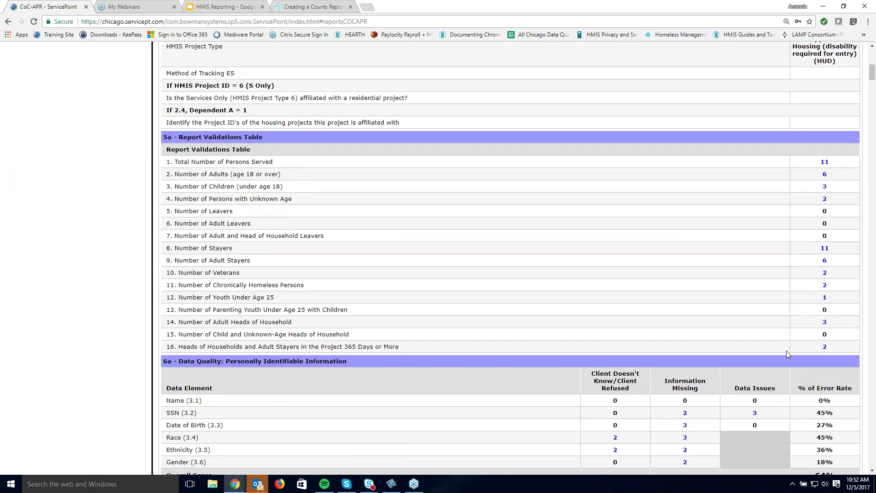
key("Home")
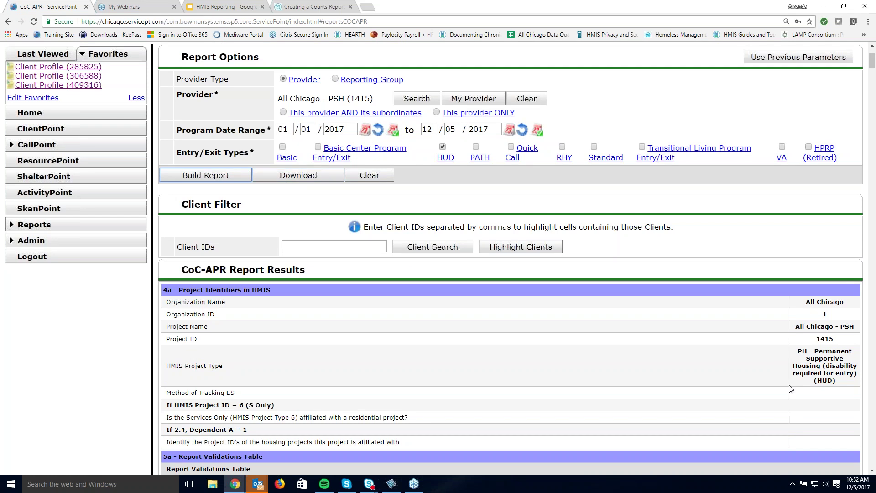
scroll(791, 388, "down", 2)
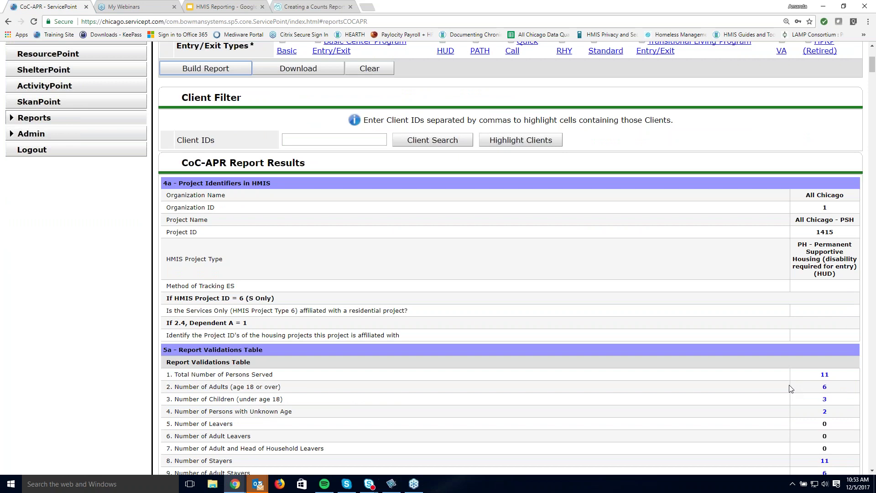
scroll(790, 388, "down", 2)
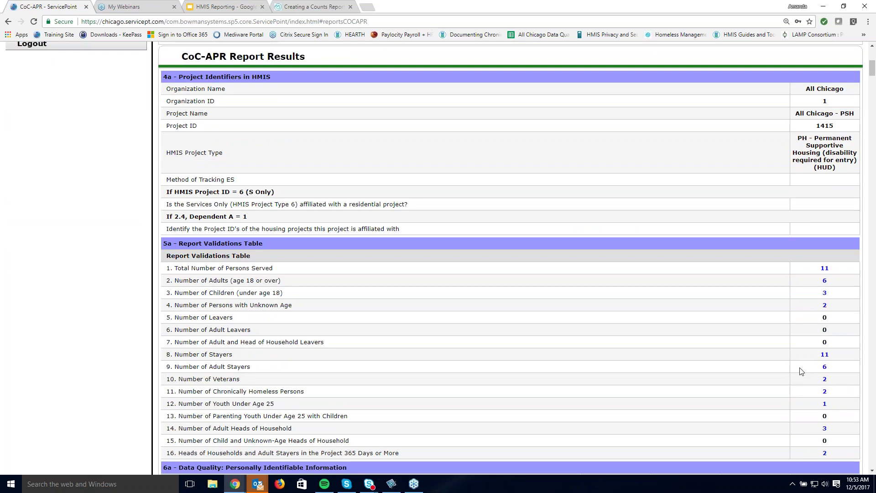
scroll(804, 367, "down", 2)
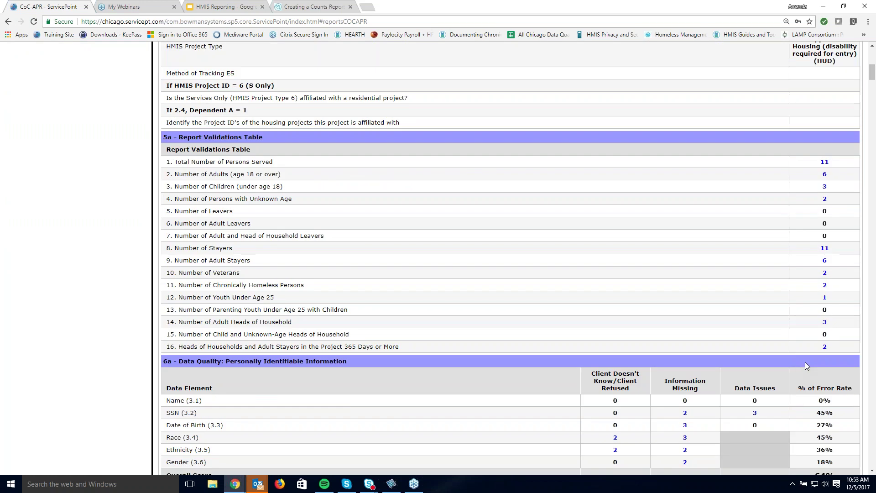
View the clients counted under Total Number of Persons Served, and examine the Number of Leavers and Number of Stayers rows
left_click(824, 164)
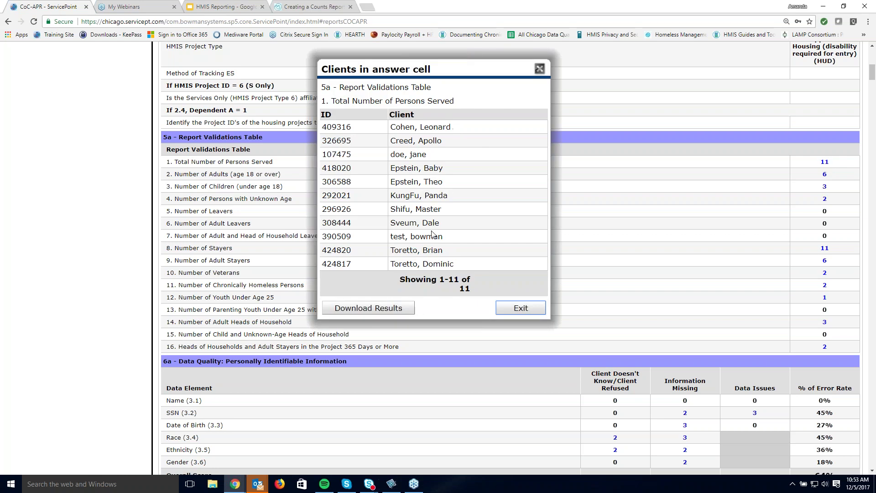
left_click(532, 313)
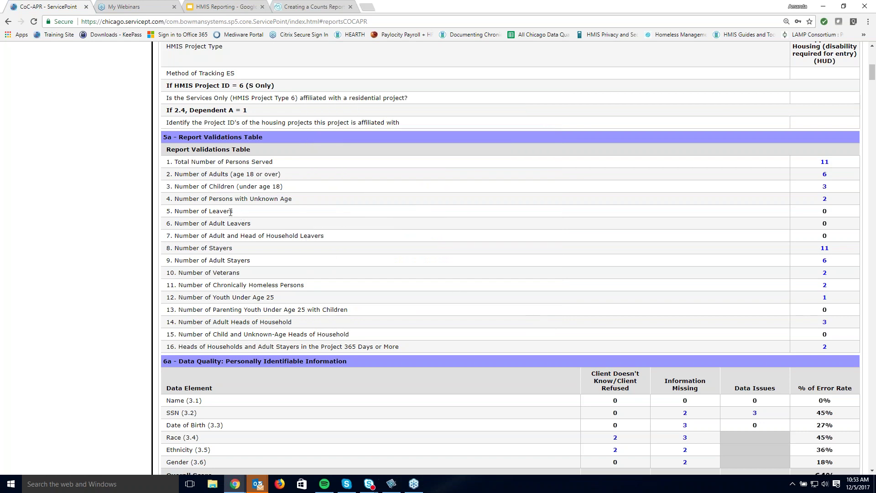
left_click_drag(233, 211, 212, 212)
left_click_drag(233, 248, 204, 247)
left_click(254, 258)
Review the data quality, persons served, households, engagement and gender sections of the CoC-APR results
scroll(371, 318, "down", 3)
scroll(374, 319, "down", 3)
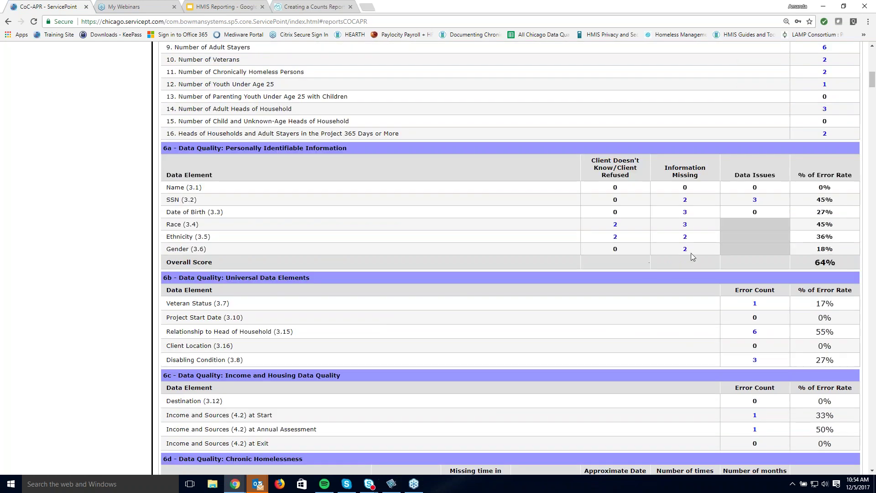
scroll(700, 254, "down", 3)
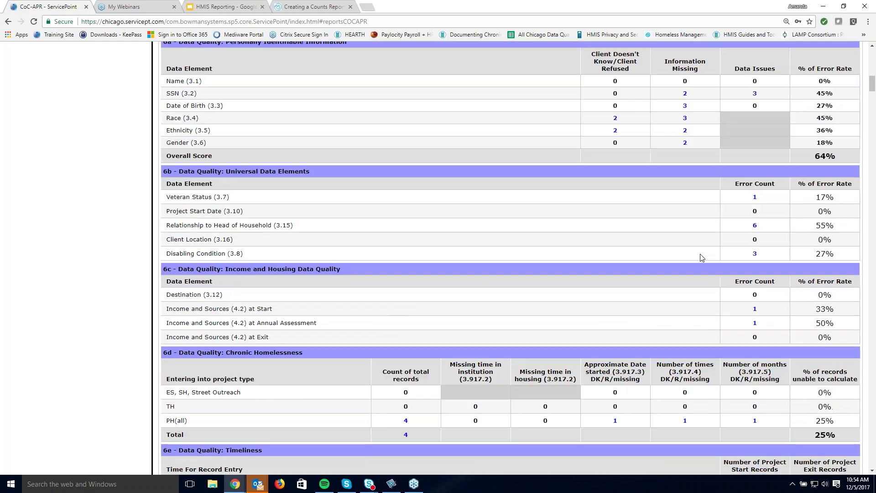
scroll(701, 257, "down", 3)
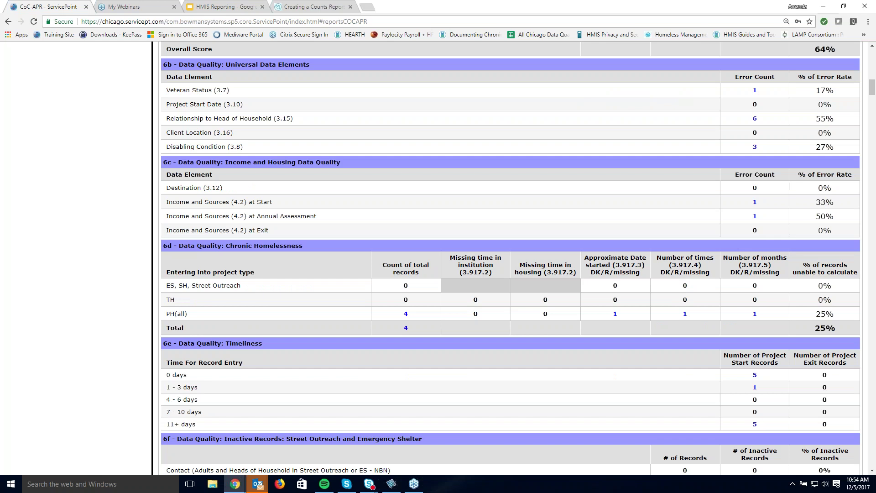
scroll(511, 258, "down", 9)
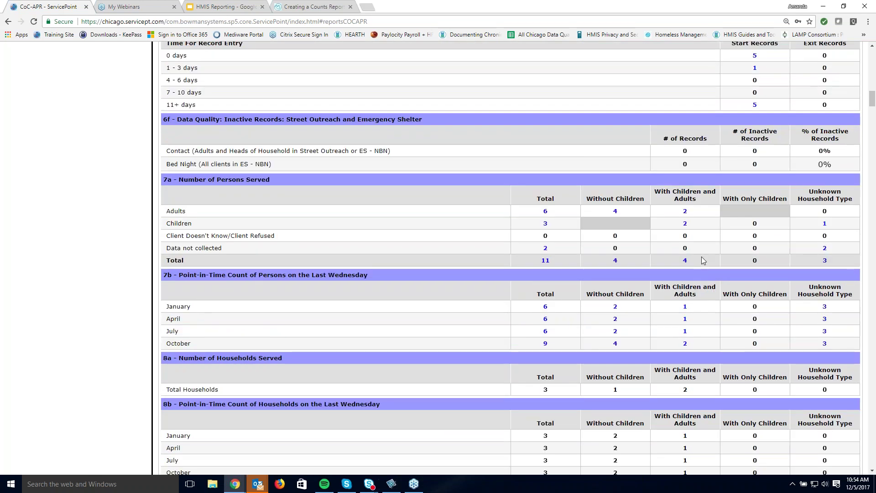
scroll(704, 260, "up", 6)
scroll(703, 260, "down", 15)
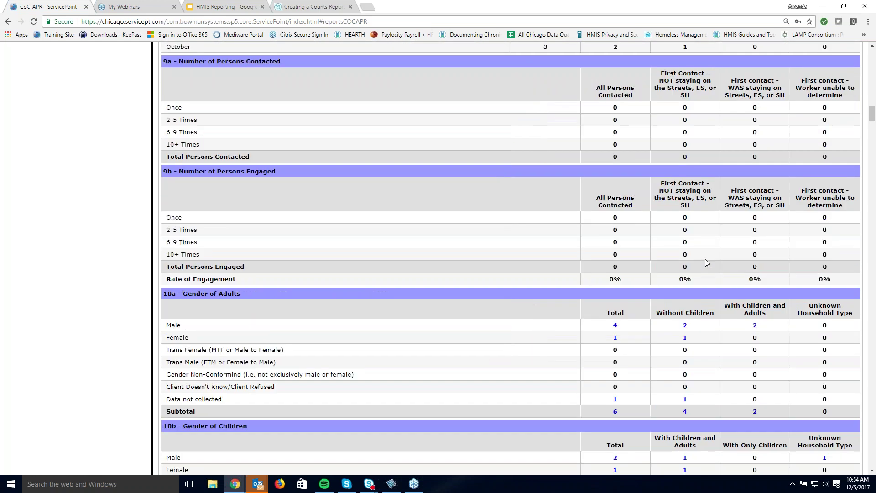
scroll(705, 259, "down", 3)
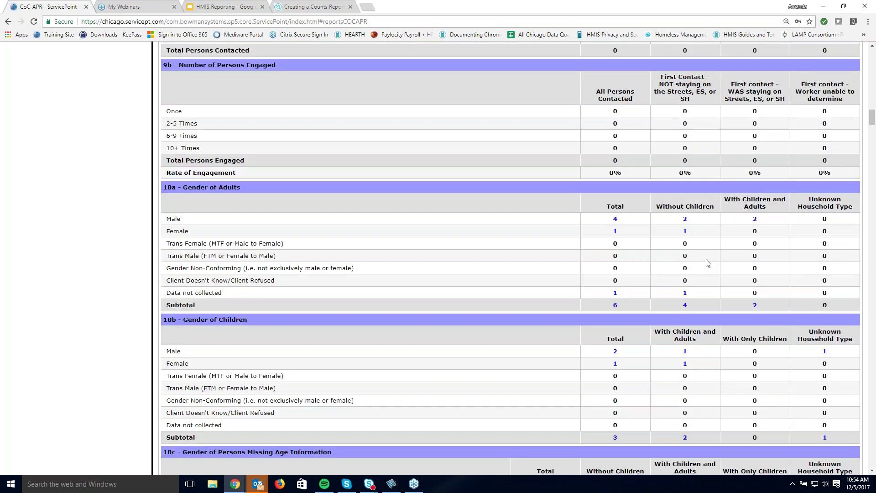
scroll(707, 263, "up", 18)
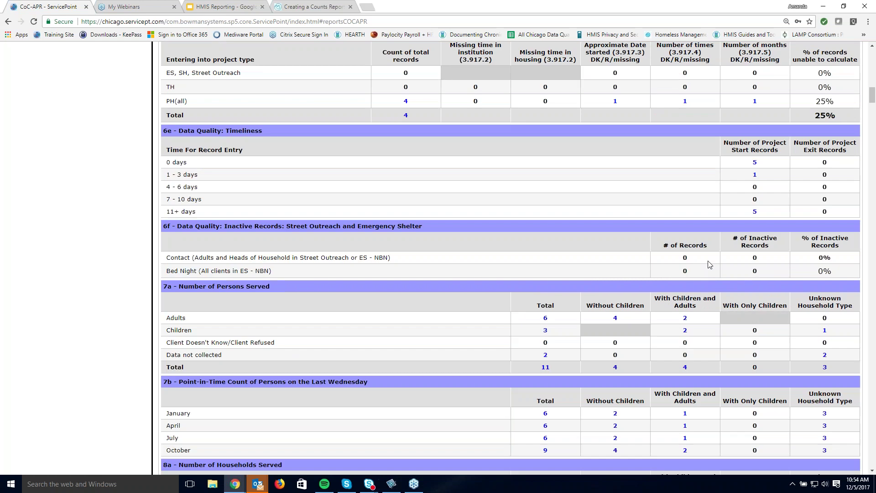
scroll(511, 258, "up", 15)
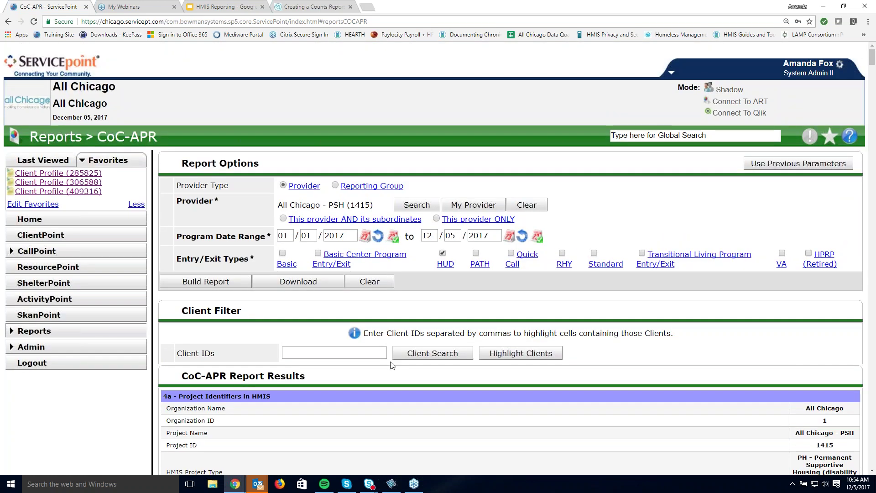
Open the Service Transaction report from the Provider Reports in the Report Dashboard
left_click(113, 331)
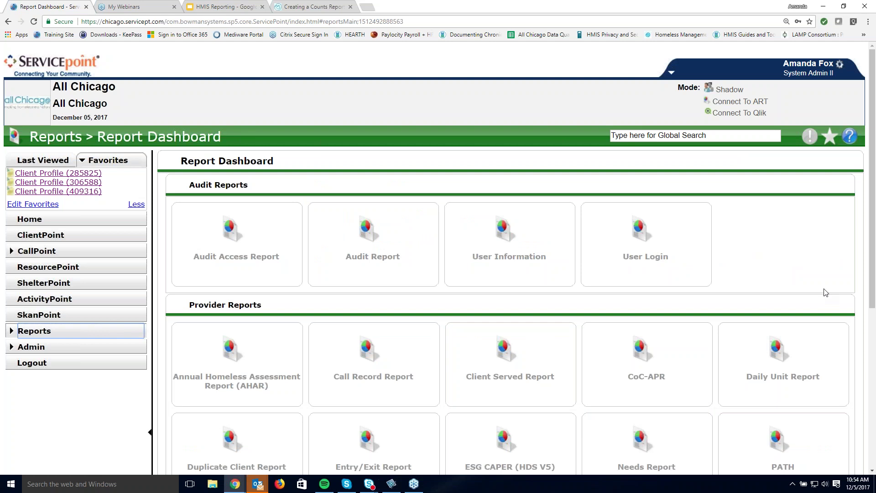
left_click_drag(873, 274, 874, 305)
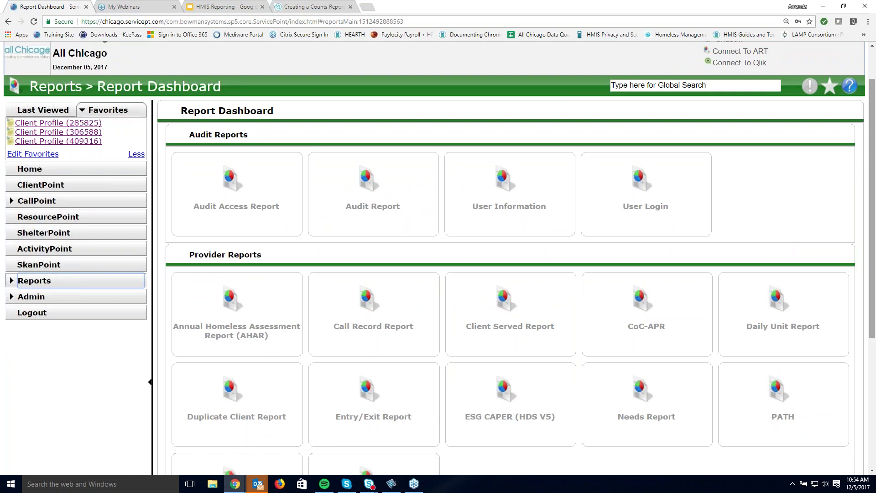
scroll(873, 307, "down", 2)
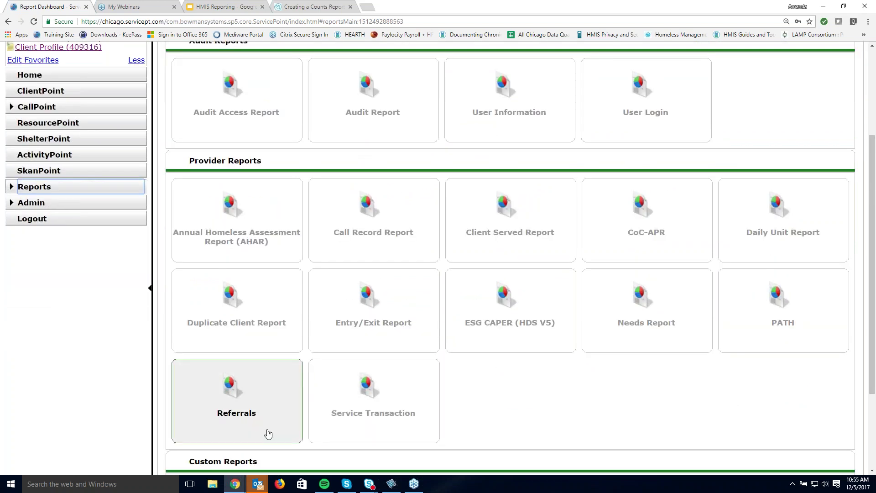
left_click(358, 413)
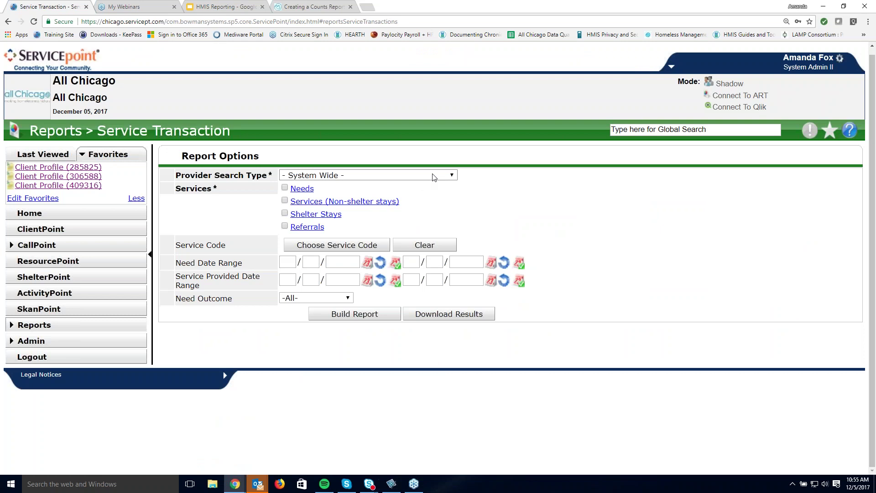
Limit the report to the selected provider only and choose All Chicago - Emergency Shelter, found by provider ID 883
left_click(434, 175)
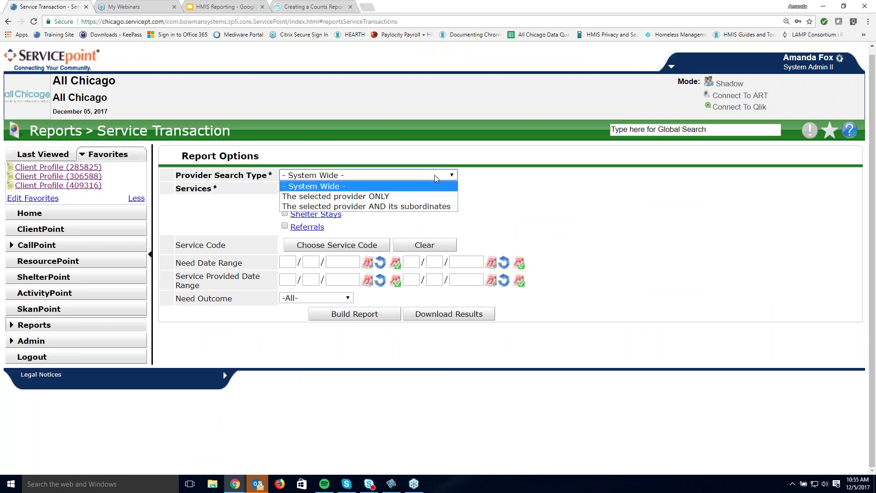
left_click(383, 201)
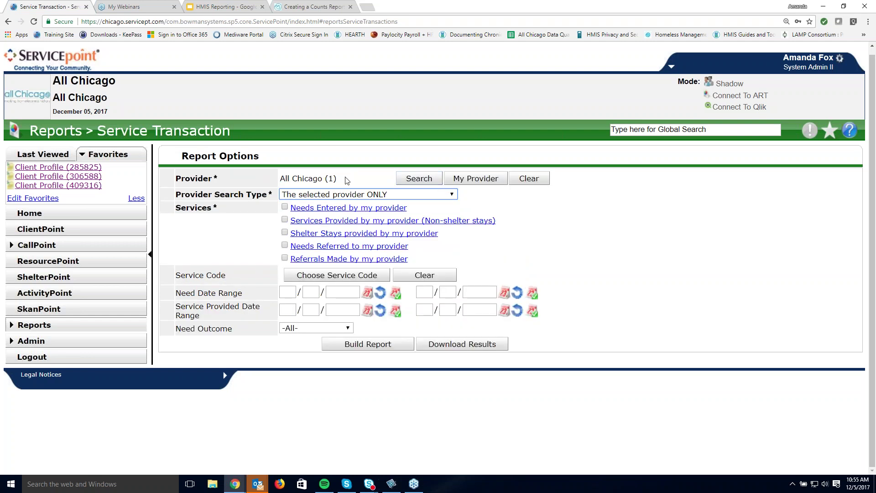
left_click(425, 182)
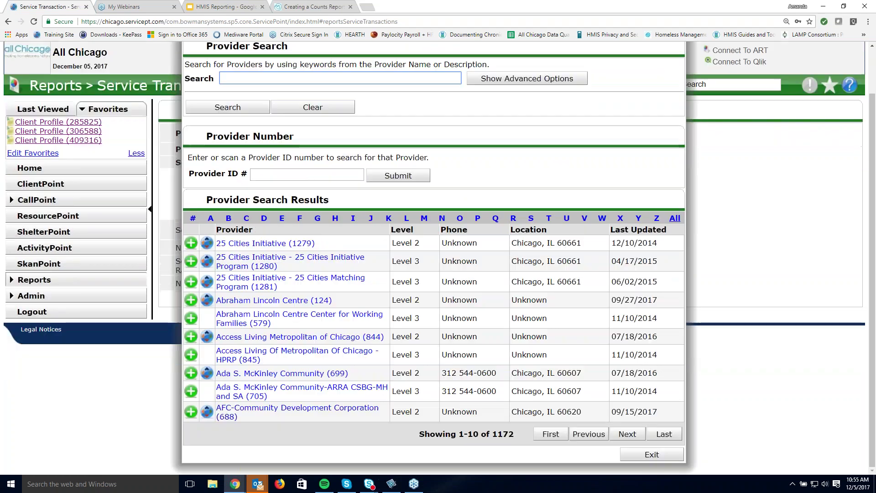
type("883")
key("Return")
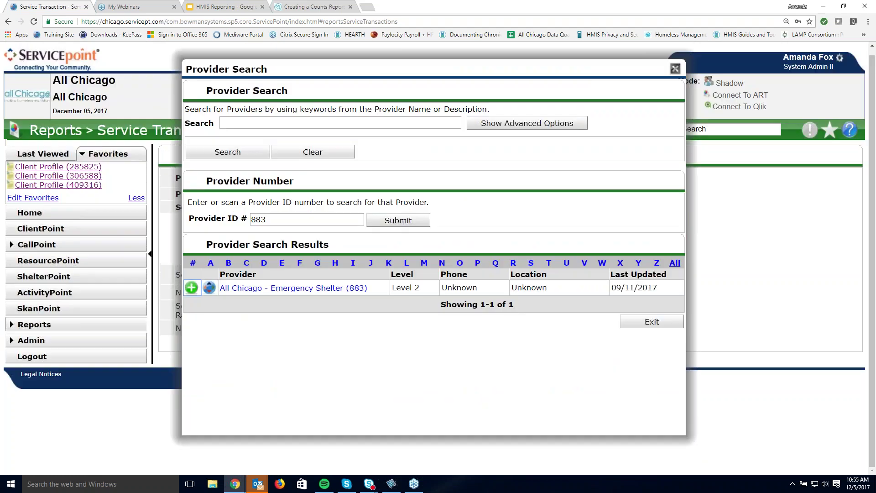
left_click(191, 287)
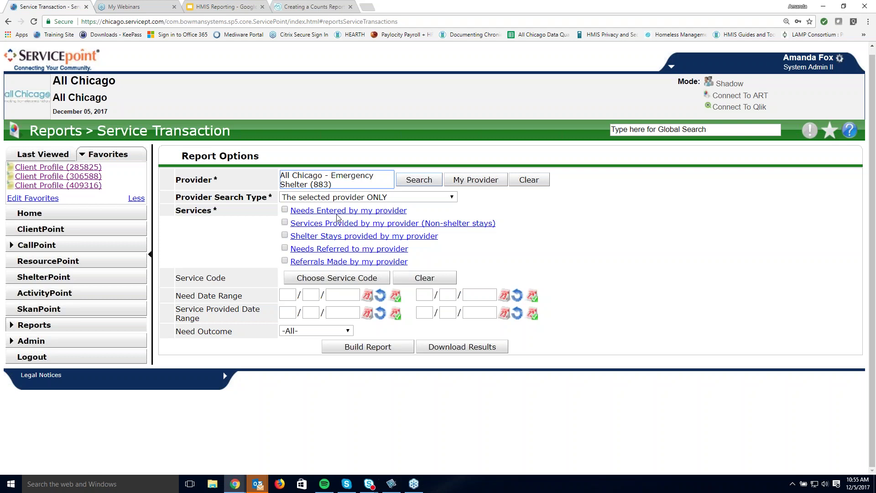
Include needs entered by my provider, set the need date range to 12/05/2016 through 12/05/2017, and build the report
left_click(285, 211)
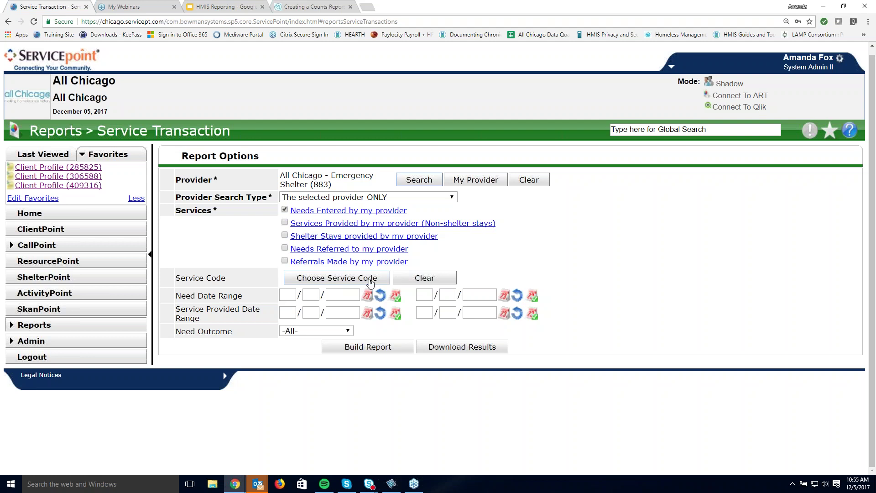
left_click(396, 297)
type("6")
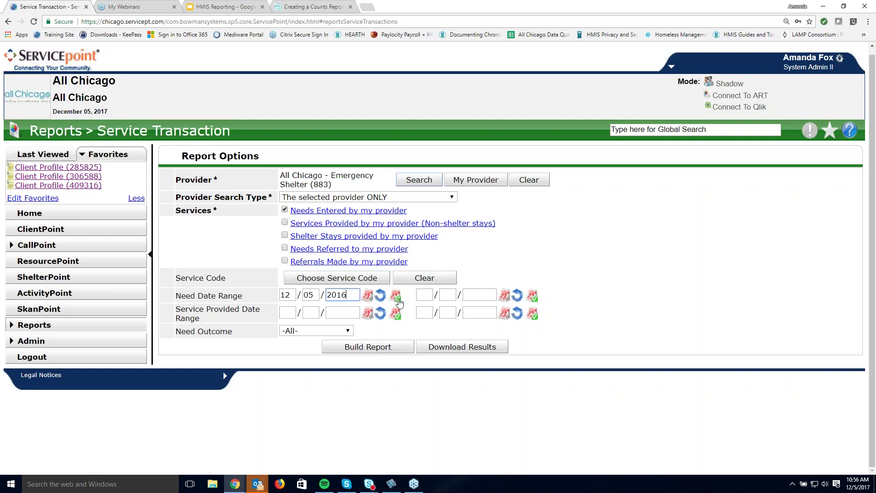
left_click(532, 296)
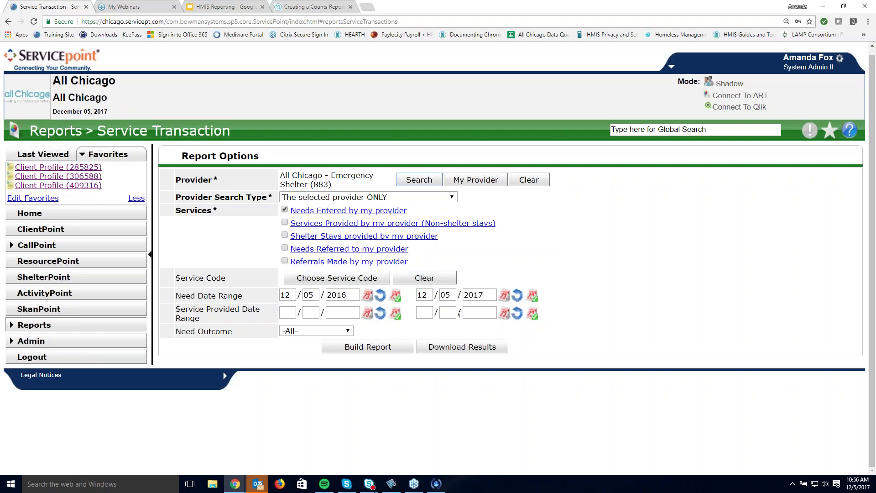
left_click(400, 350)
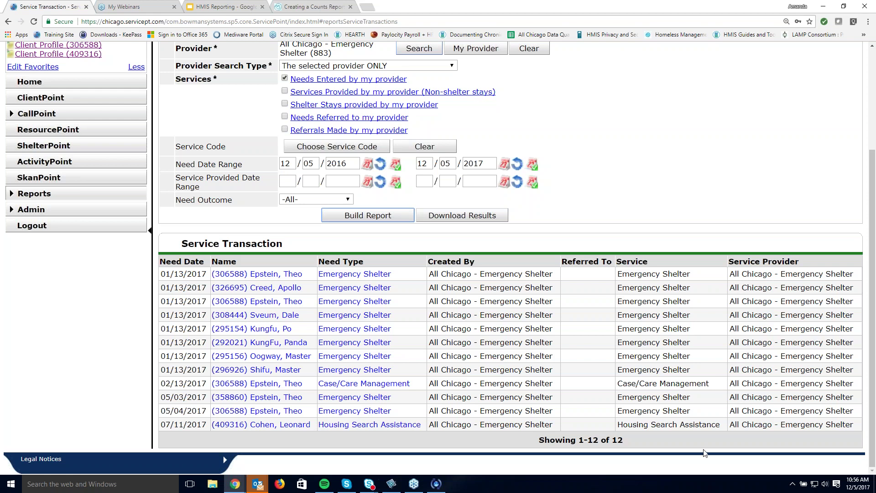
View the profile of the client on the sixth row of the Service Transaction results, and return to the Report Dashboard
left_click(307, 343)
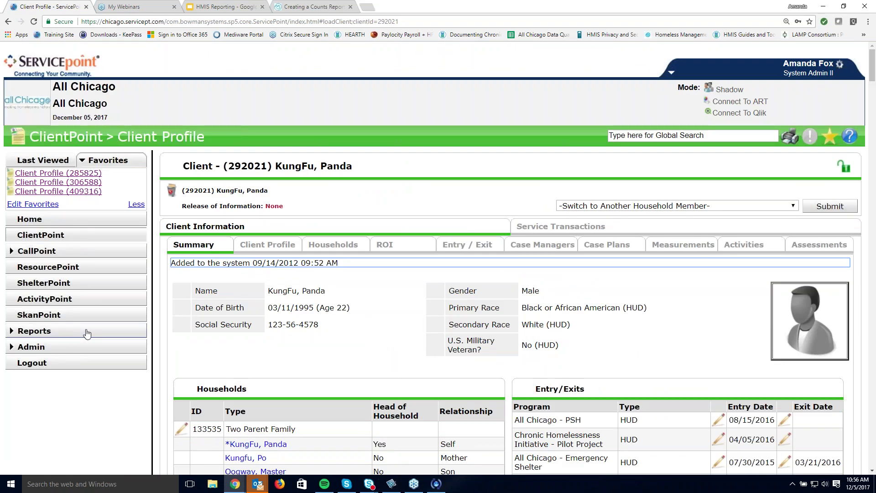
left_click(87, 333)
scroll(733, 401, "down", 2)
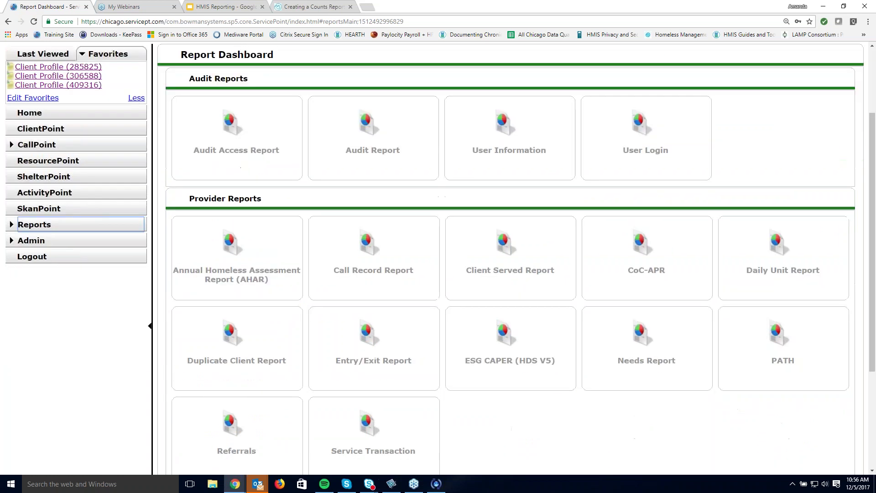
scroll(733, 404, "down", 2)
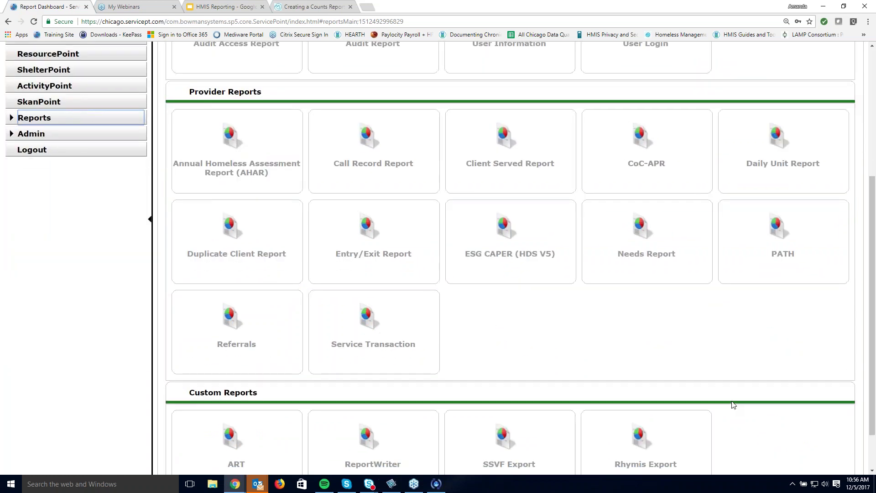
scroll(733, 405, "up", 2)
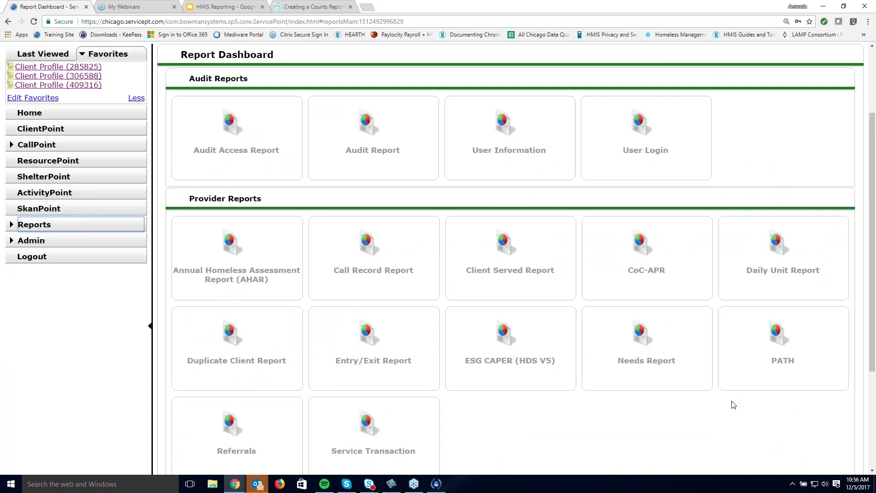
Switch to the HMIS Reporting presentation in Google Slides
left_click(237, 10)
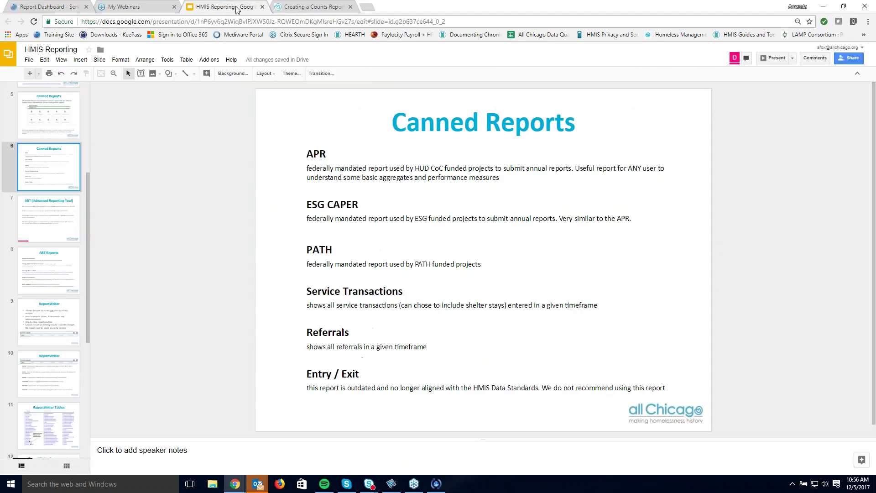
Present the slides full screen, starting from the ART (Advanced Reporting Tool) slide
scroll(60, 333, "down", 3)
left_click(55, 117)
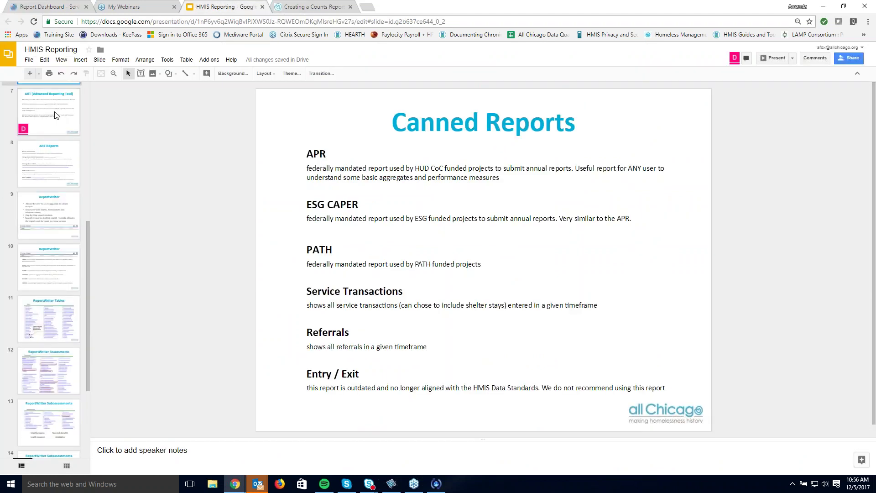
left_click(776, 58)
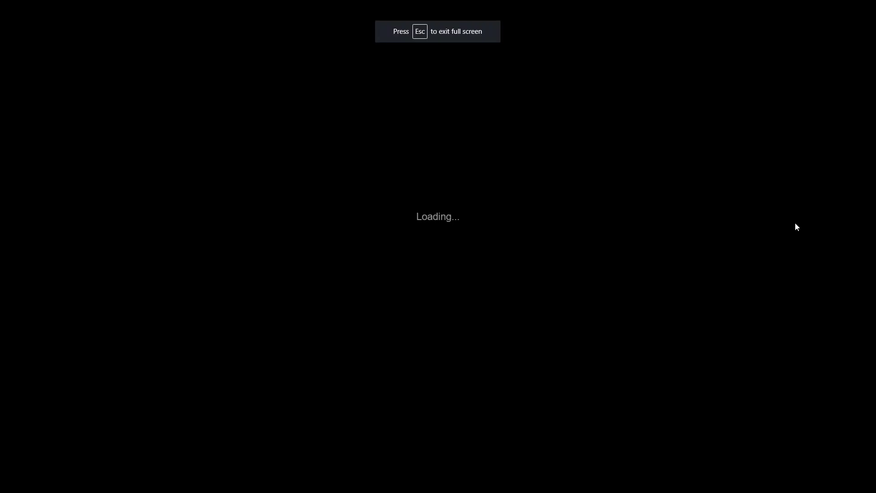
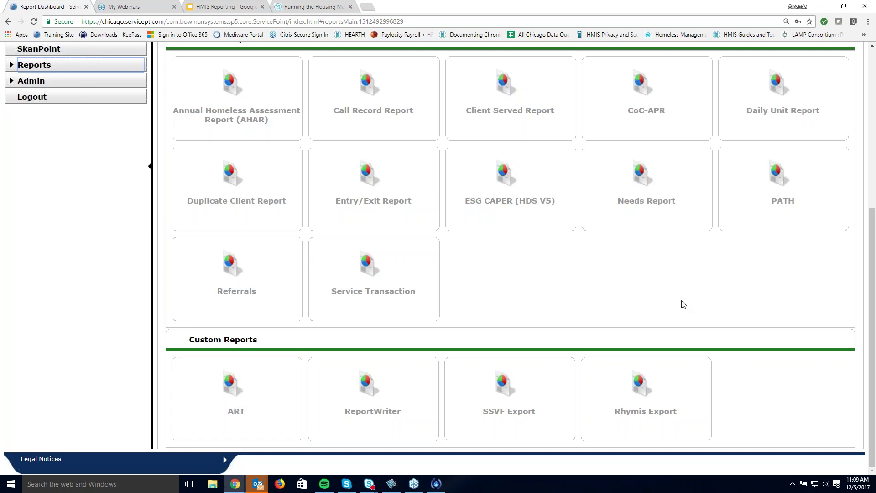
Connect to ART in ServicePoint and expand the Chicago CoC Reports (Secure) folder inside the Public Folder
scroll(683, 304, "up", 6)
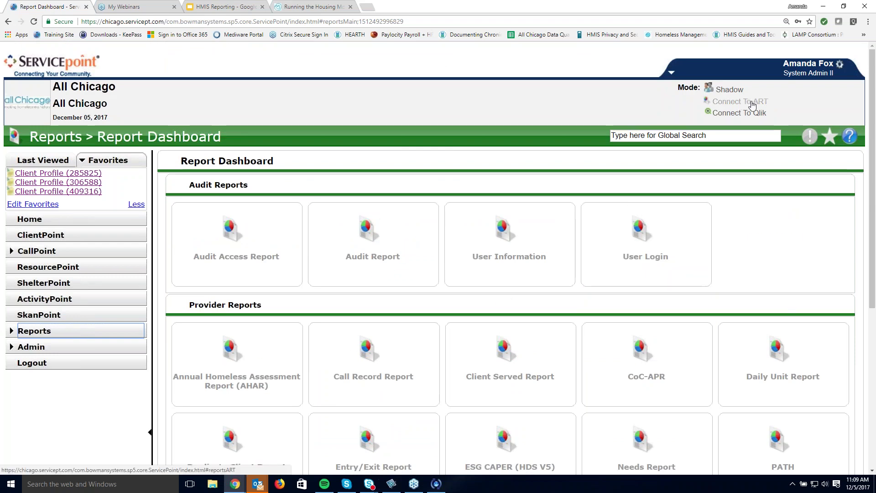
left_click(752, 104)
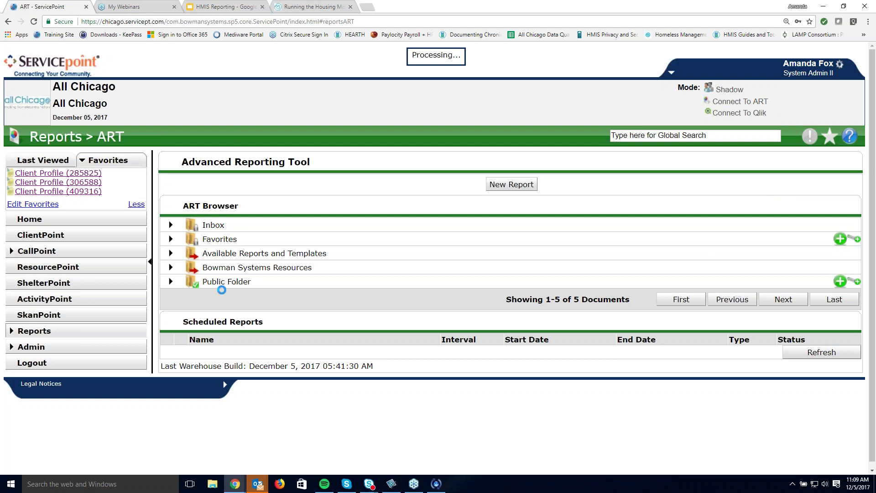
left_click(171, 281)
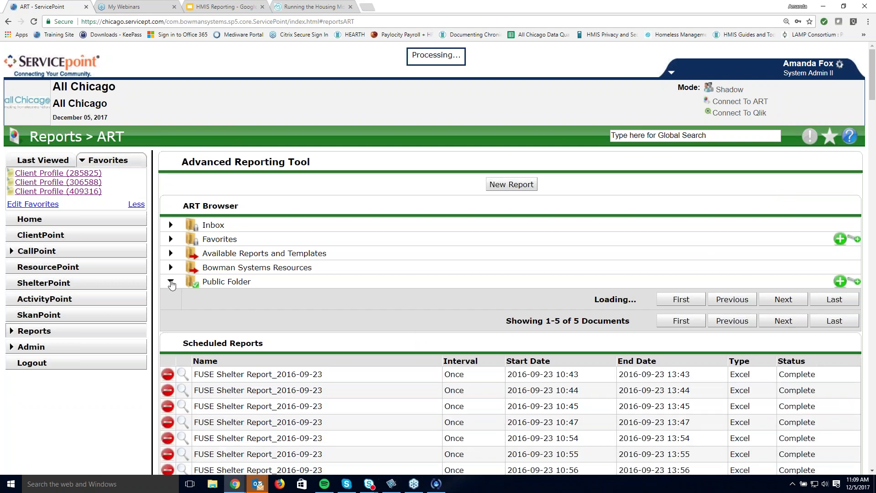
scroll(202, 289, "down", 2)
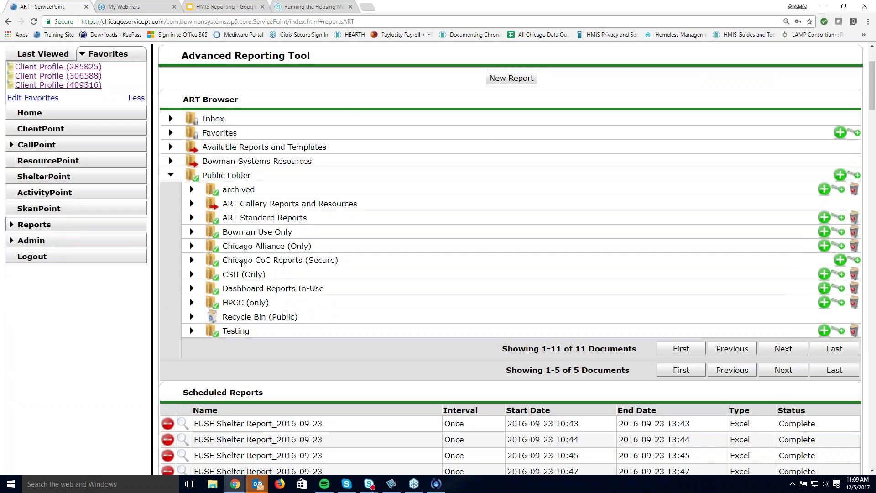
left_click(192, 261)
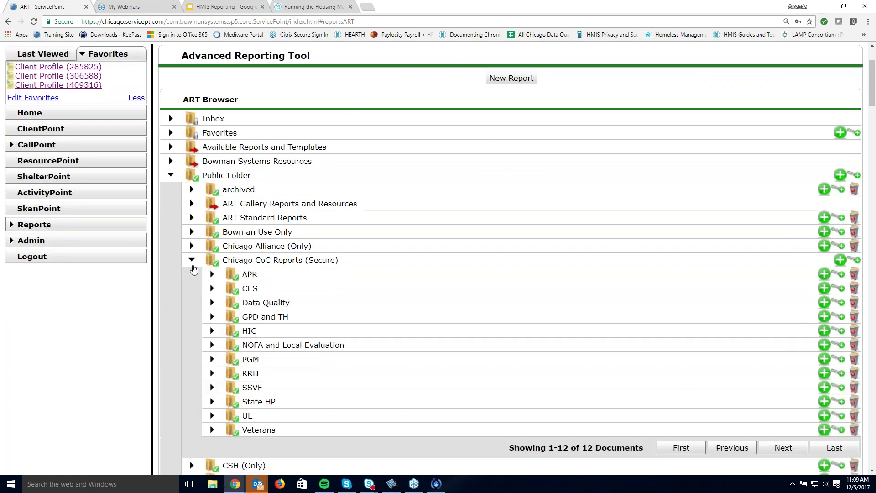
scroll(199, 308, "down", 2)
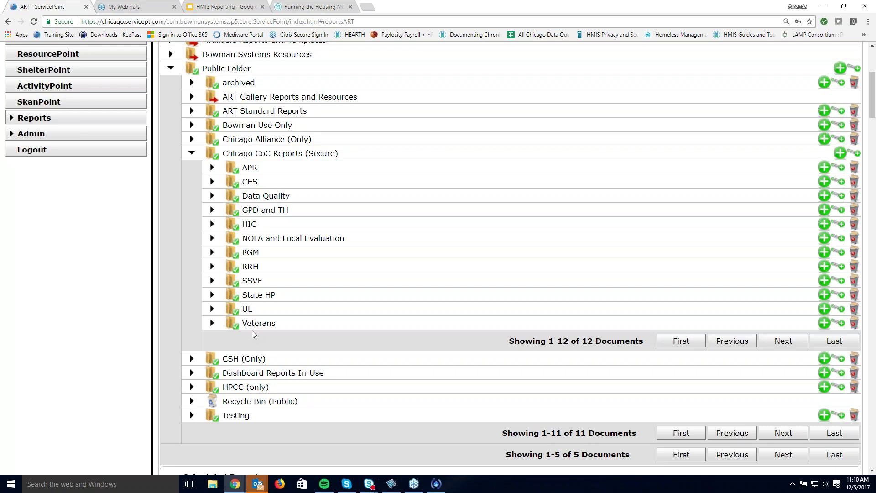
Look at the reports in the APR folder, and collapse that folder again
left_click_drag(259, 168, 242, 167)
left_click(260, 170)
left_click(212, 168)
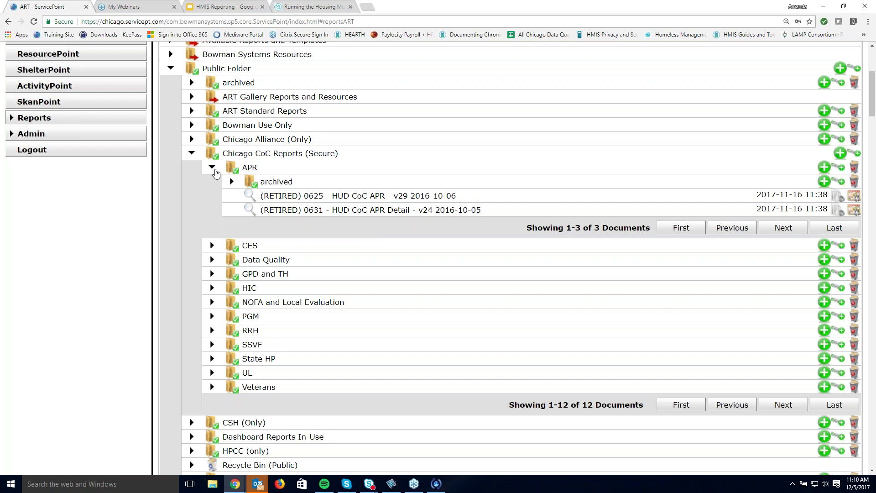
left_click(192, 155)
left_click(192, 156)
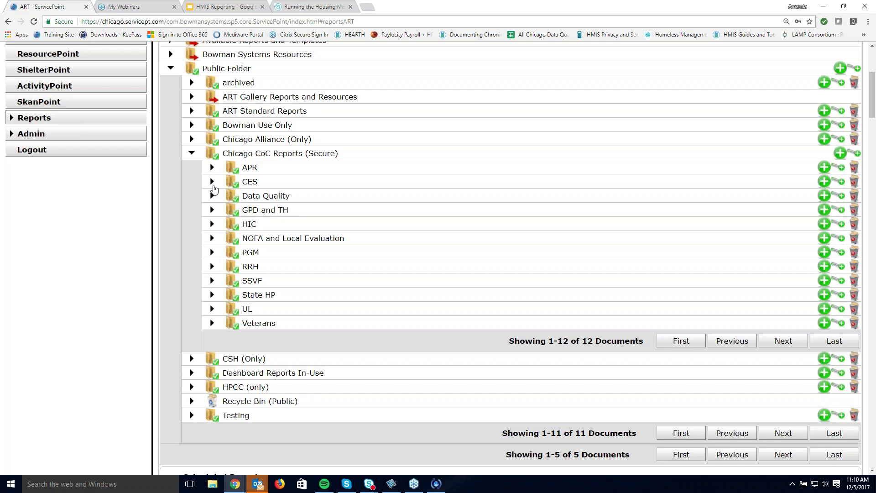
Point out the CES folder and expand the Data Quality folder
left_click_drag(253, 182, 247, 181)
left_click(249, 182)
left_click(213, 197)
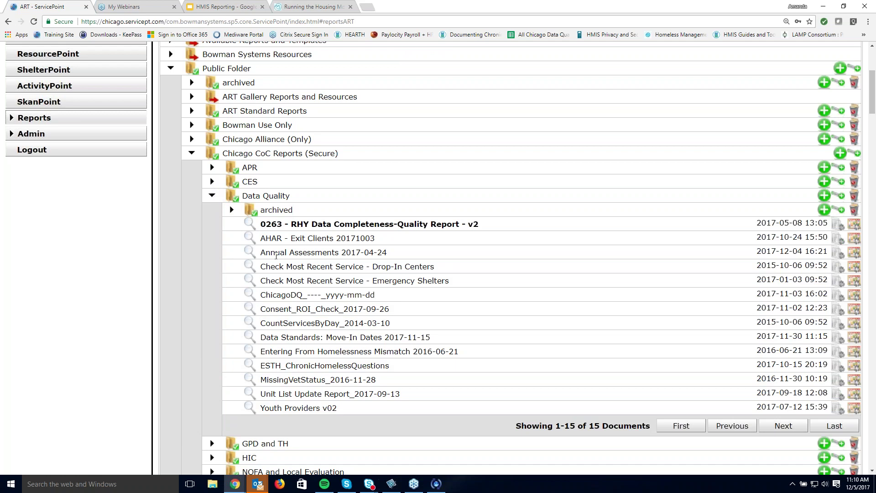
Highlight the Annual Assessments, ChicagoDQ, Consent_ROI_Check and Data Standards: Move-In Dates reports in the Data Quality folder, one after another
left_click_drag(394, 253, 261, 254)
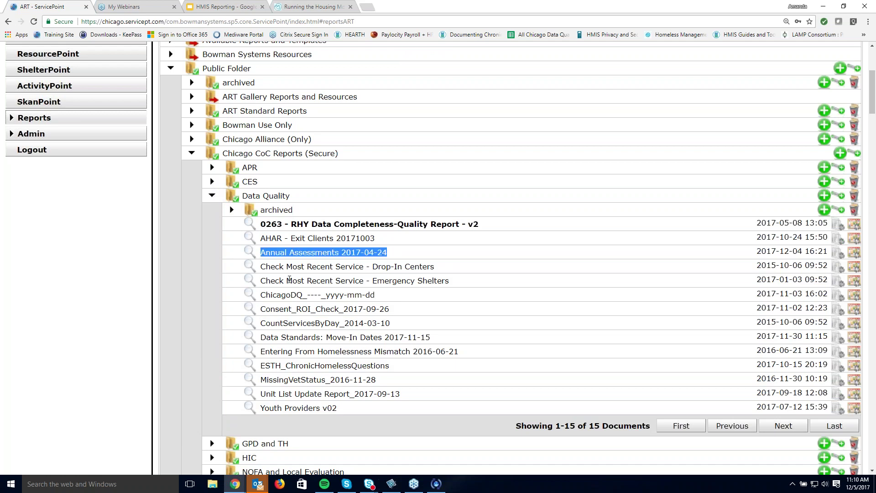
left_click_drag(375, 296, 261, 297)
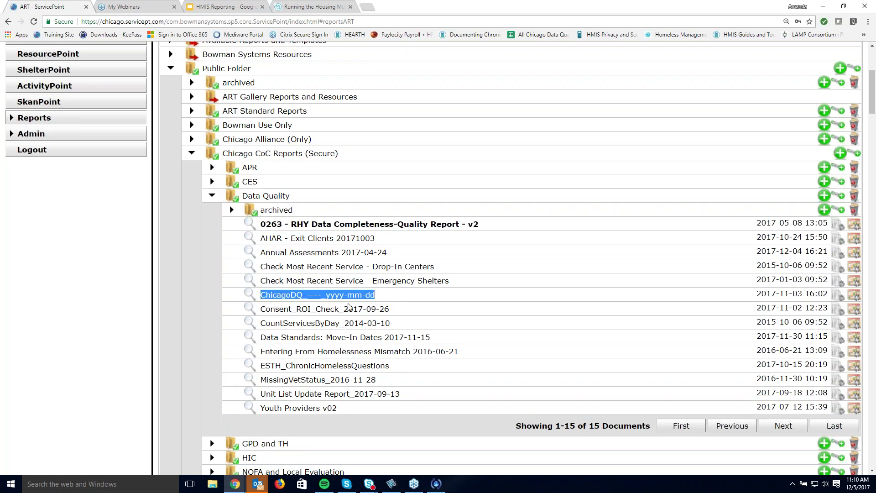
left_click(390, 310)
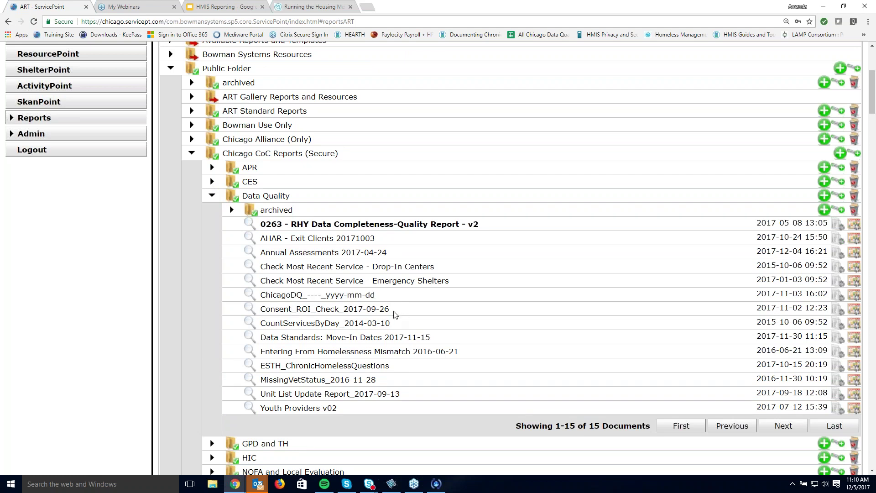
left_click_drag(393, 313, 262, 316)
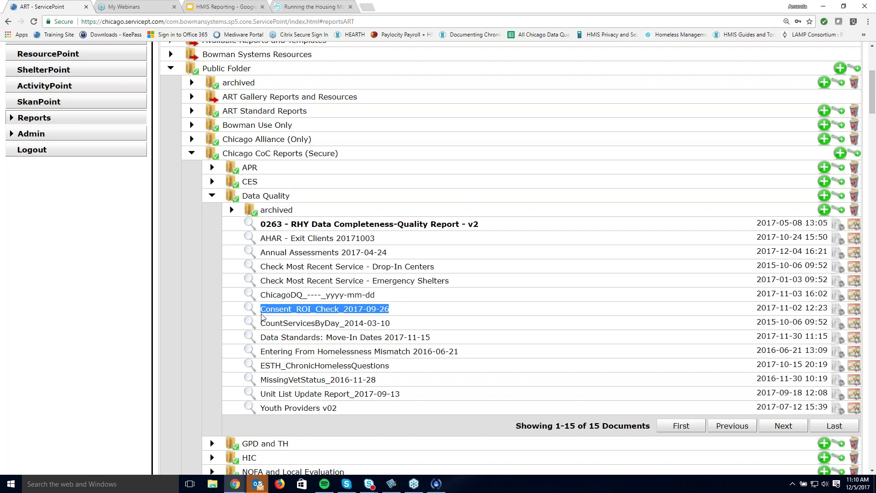
left_click(310, 309)
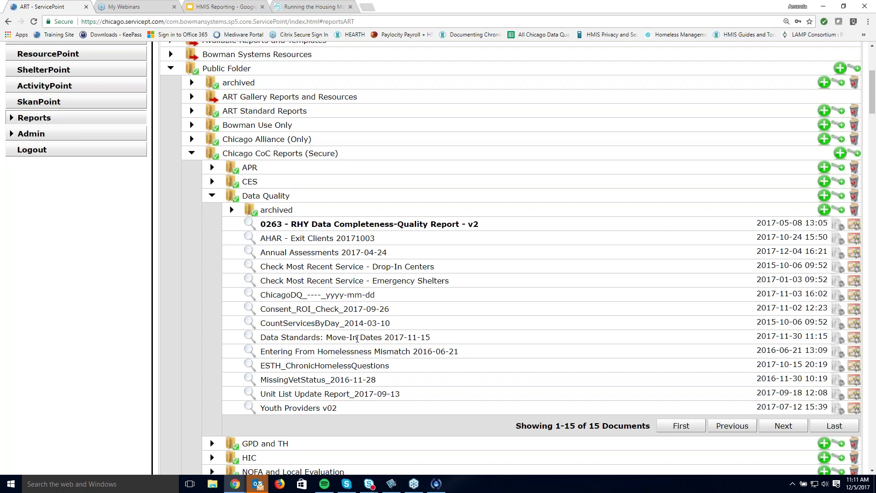
left_click_drag(432, 339, 262, 338)
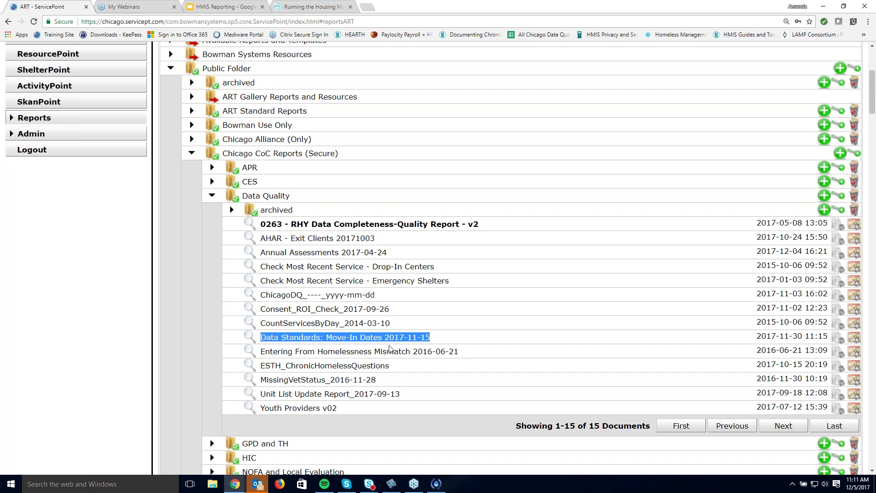
left_click(388, 341)
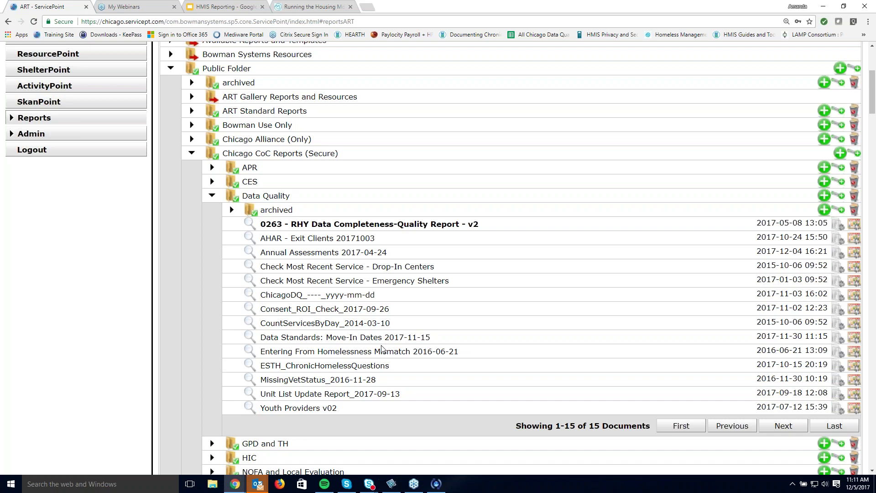
Open the Annual Assessments 2017-04-24 report for viewing in the ART3 Report Viewer
left_click(248, 253)
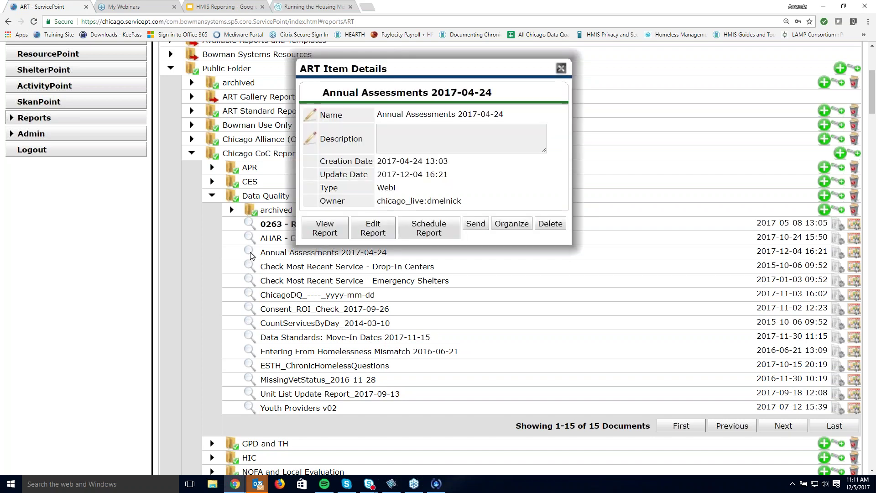
left_click(331, 235)
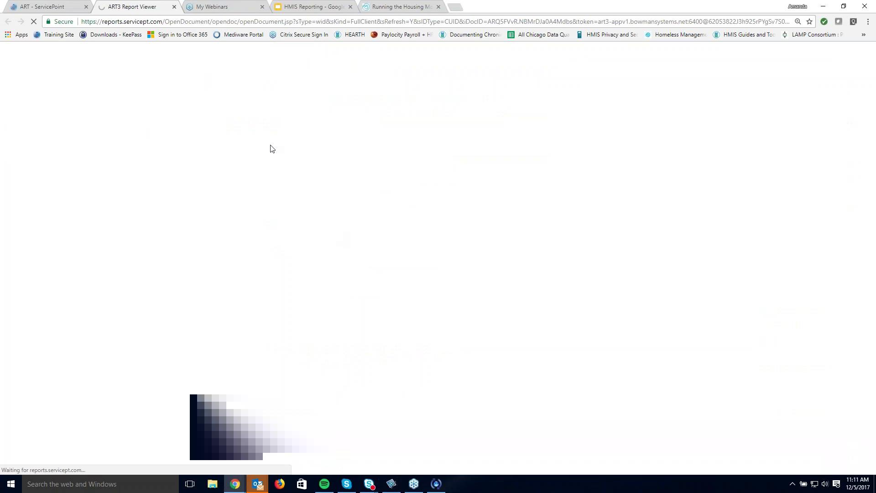
left_click(56, 8)
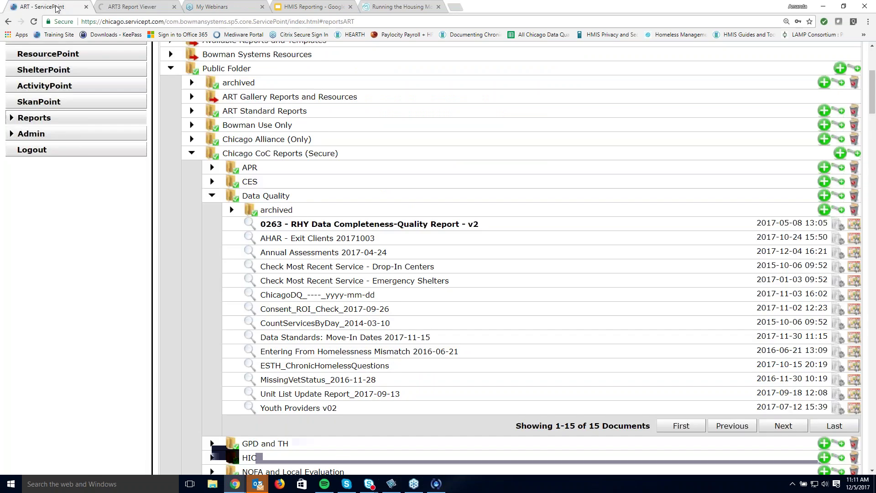
left_click(136, 8)
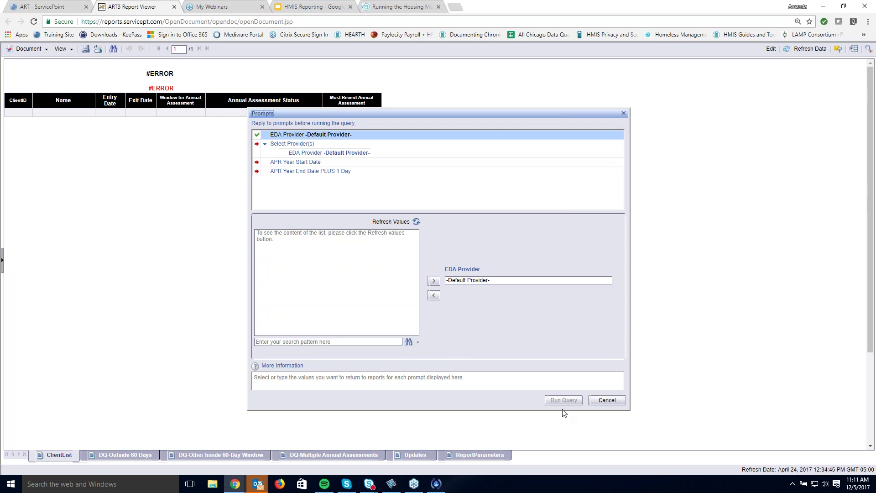
Search the provider prompt for "all chicago" and add All Chicago - PSH(1415) as the selected provider
left_click(318, 144)
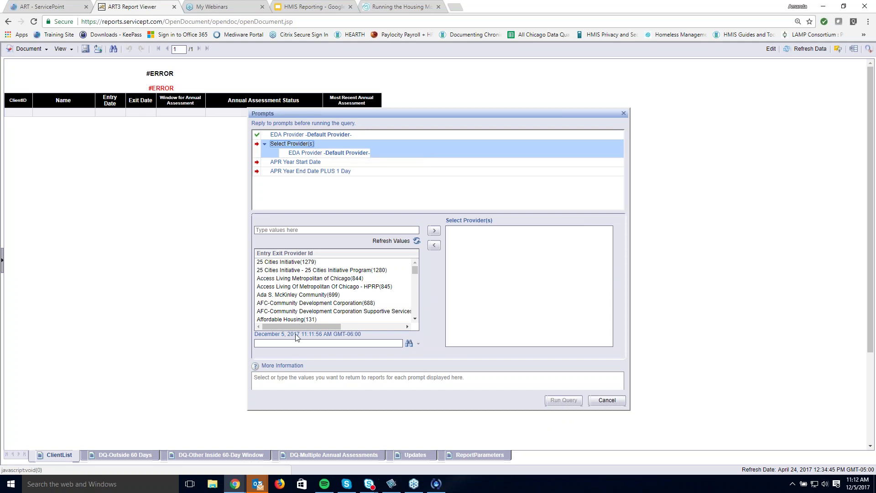
left_click(307, 344)
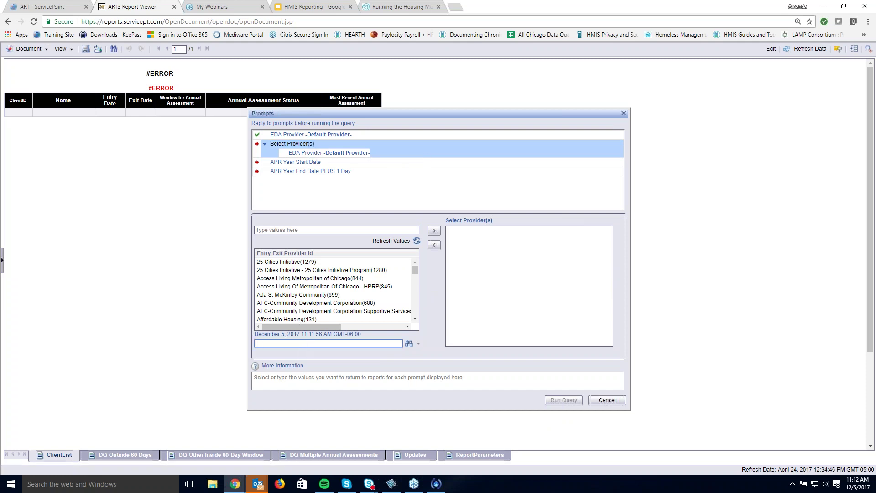
type("all chicago")
key("Return")
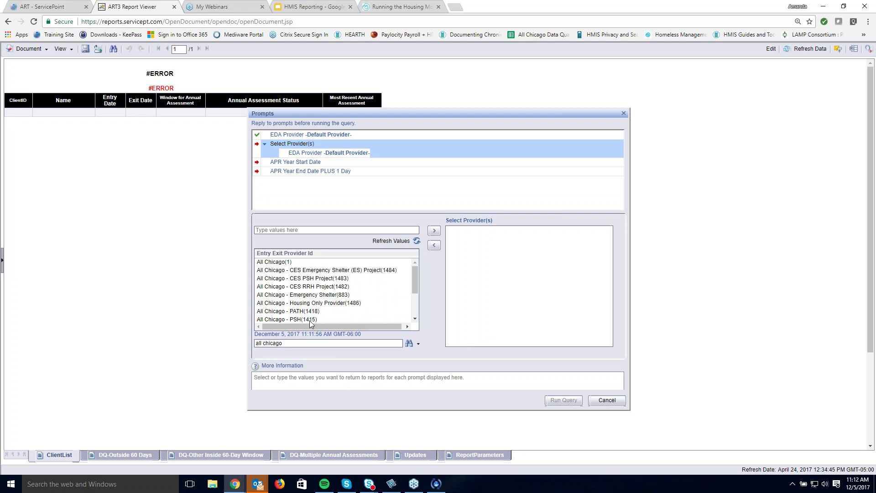
left_click_drag(309, 319, 308, 323)
left_click(310, 278)
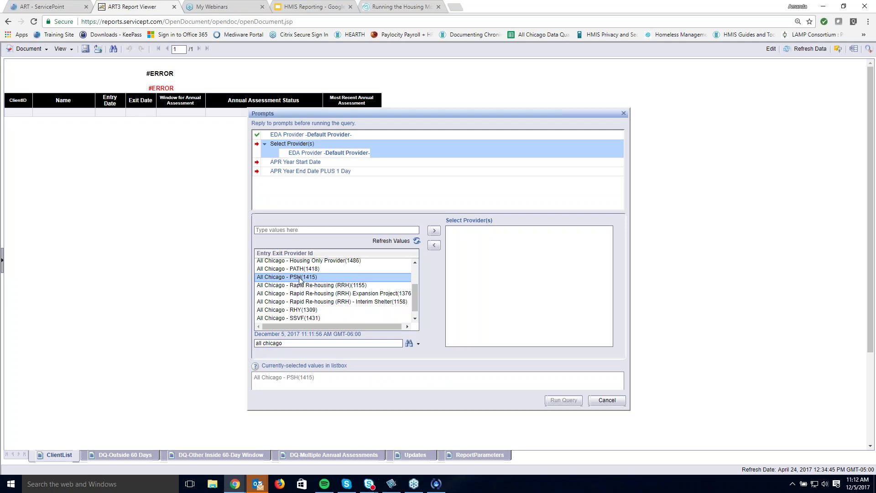
left_click(433, 232)
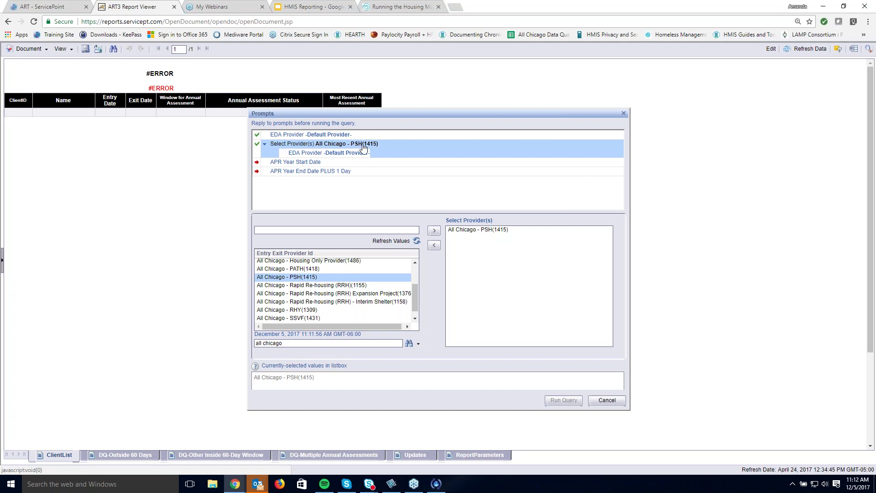
Set the APR Year Start Date to 01/01/2017 and the APR Year End Date PLUS 1 Day to 12/05/2017, and run the query
left_click(305, 163)
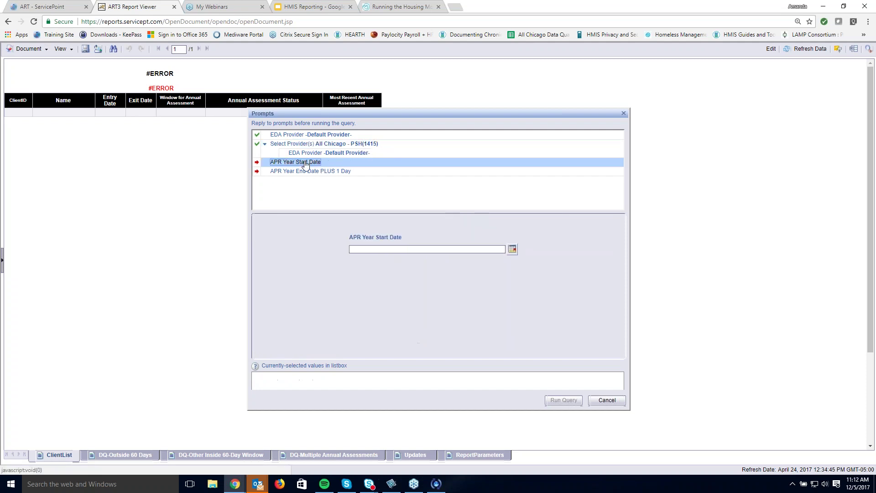
left_click(395, 249)
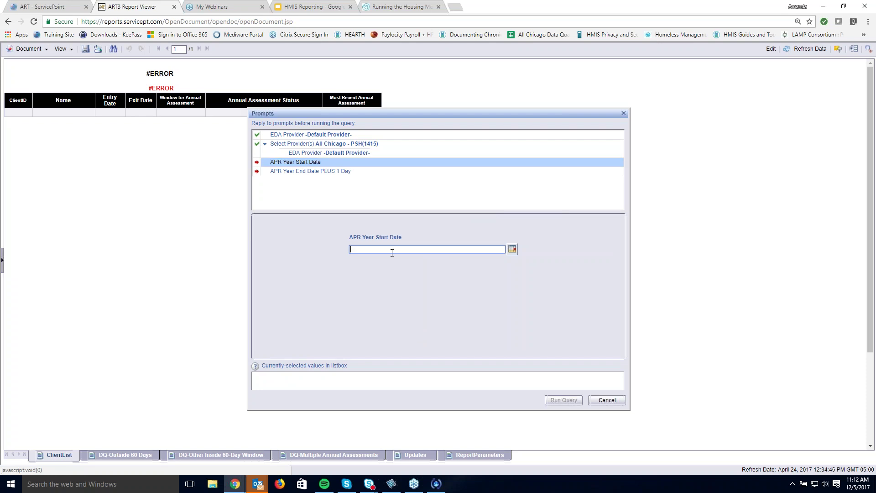
type("01/01/")
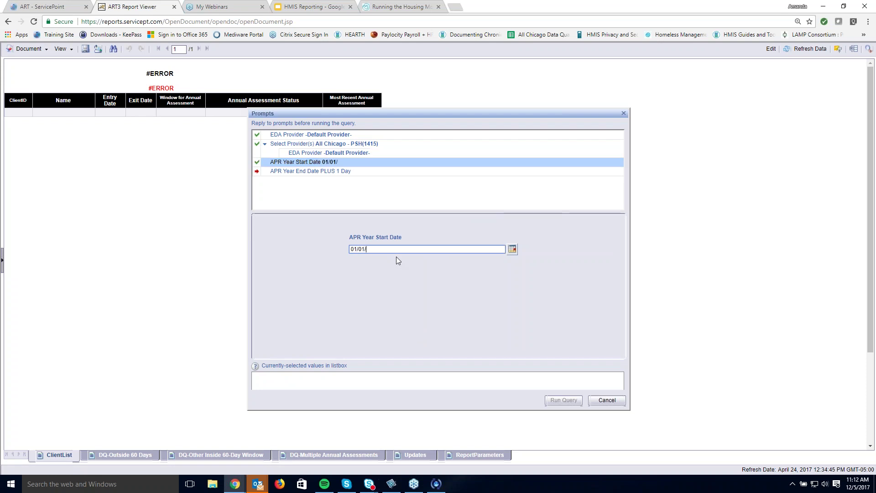
type("2017")
left_click(359, 175)
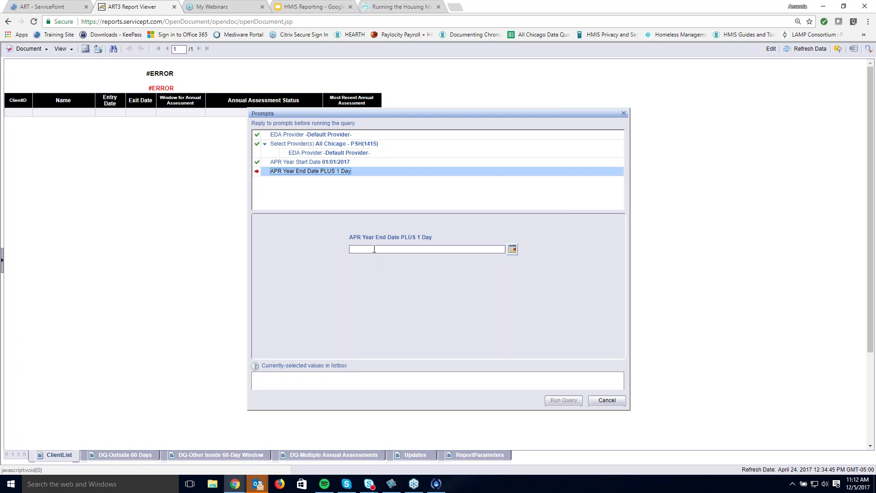
left_click(375, 250)
type("12/05/2017")
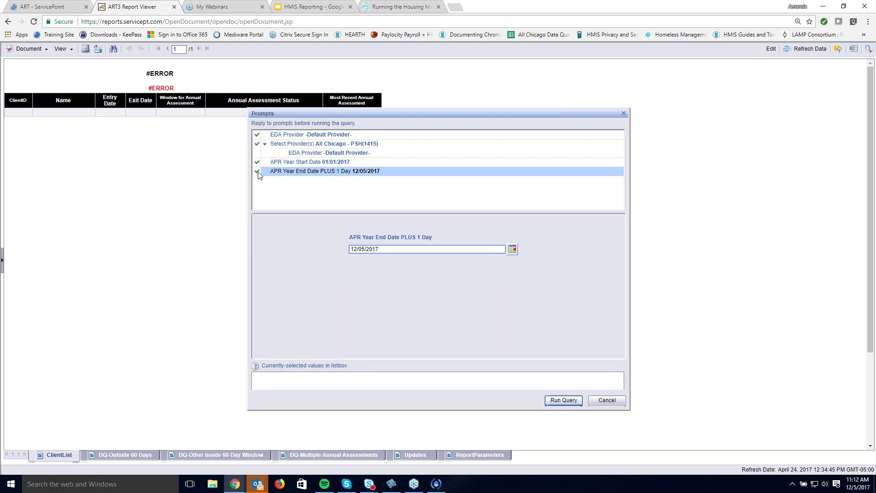
left_click(564, 401)
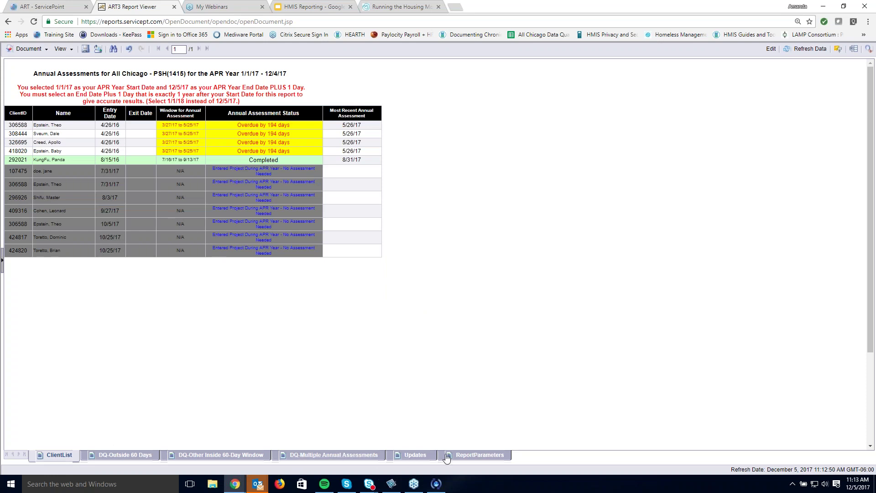
key("ctrl+plus")
key("ctrl+plus")
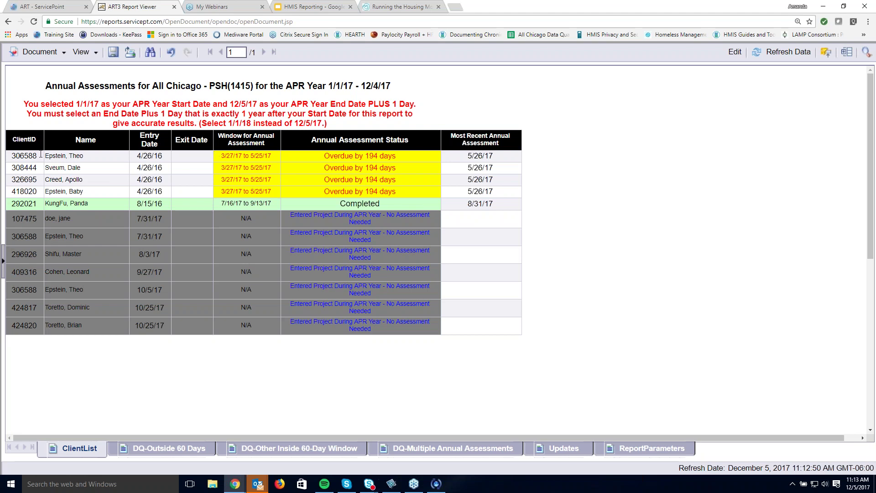
Review the overdue clients, the three DQ sheets, Updates and ReportParameters in the Annual Assessments report, and return to ClientList
left_click_drag(374, 156, 378, 191)
left_click(378, 192)
left_click(168, 449)
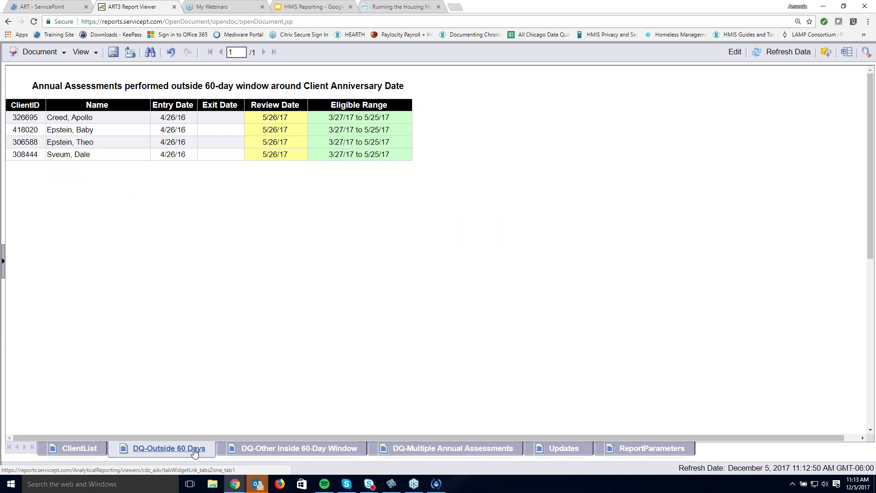
left_click(327, 451)
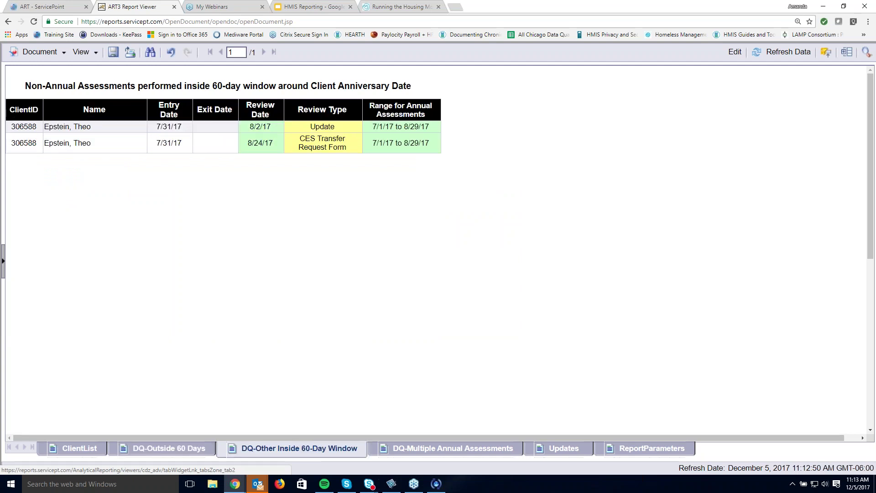
left_click(449, 451)
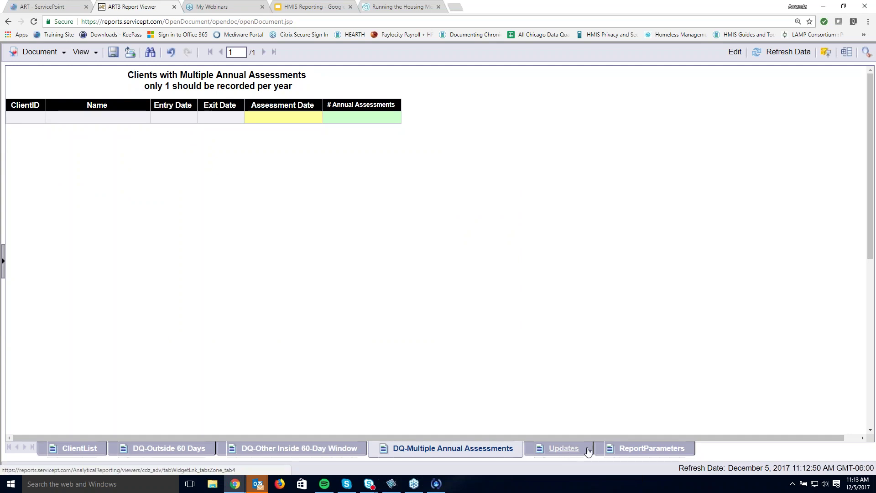
left_click(568, 449)
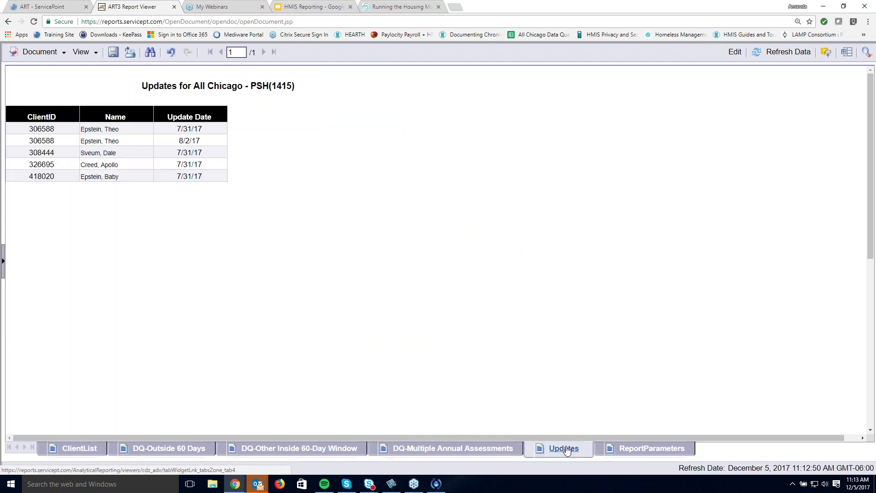
left_click(639, 449)
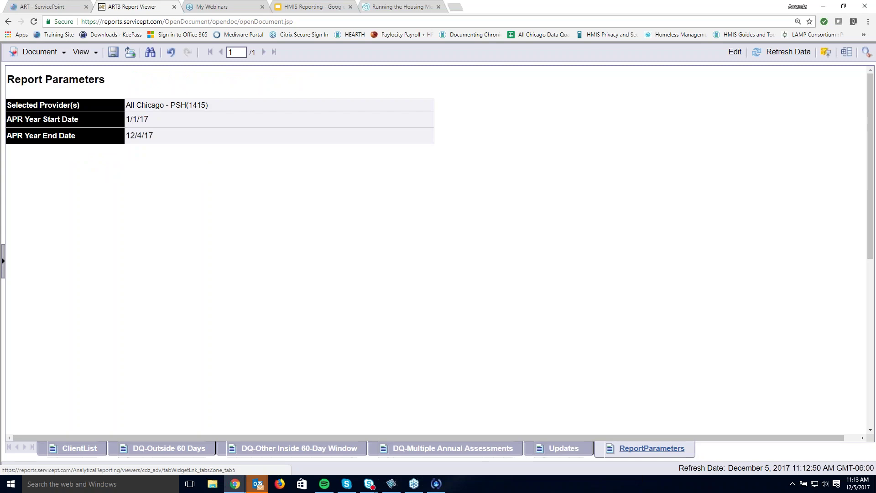
left_click(90, 450)
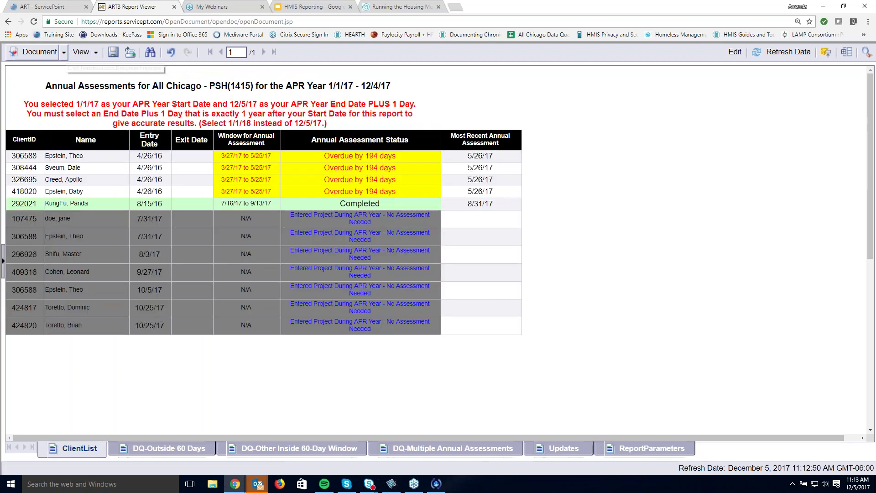
Save the Annual Assessments report to the computer in Excel 2007 format
left_click(64, 52)
mouse_move(84, 137)
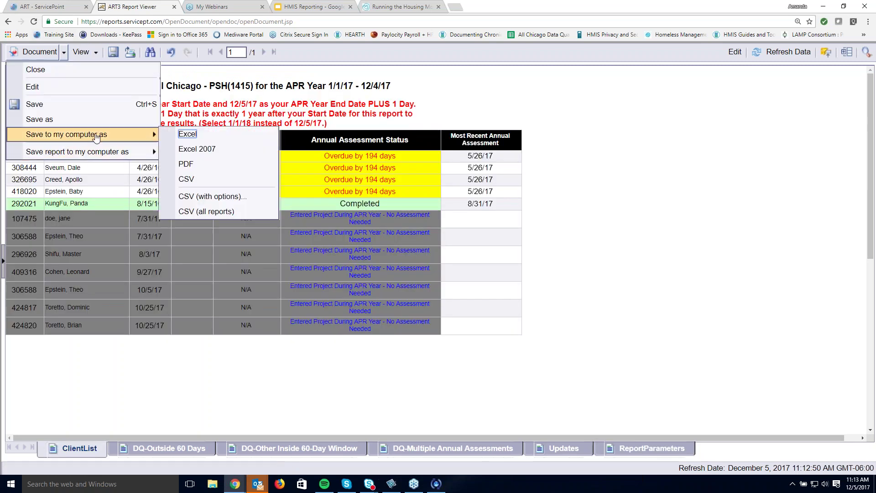
left_click(191, 152)
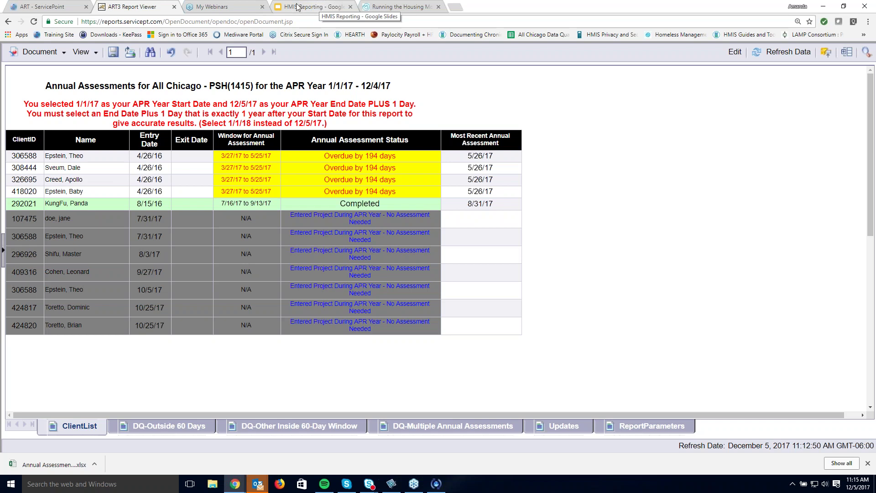
Go back to the ServicePoint ART page and highlight the Last Warehouse Build date and time beneath the scheduled reports
left_click(71, 7)
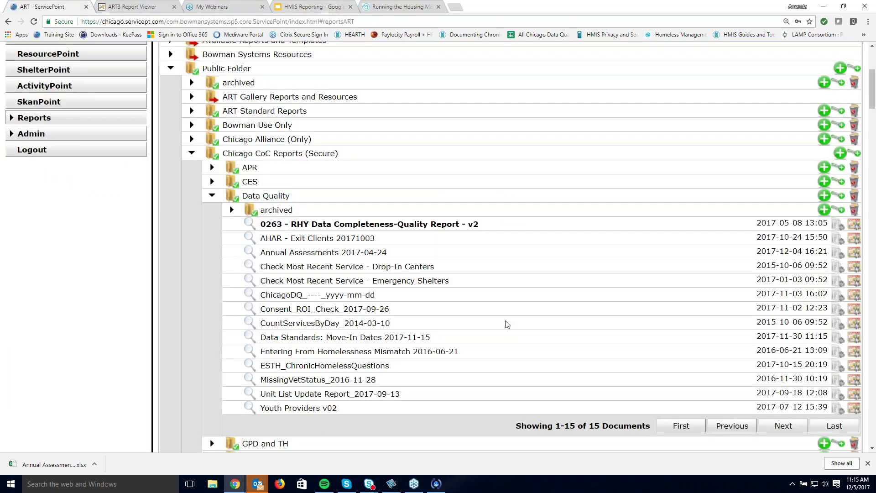
scroll(507, 326, "down", 15)
scroll(495, 318, "down", 15)
scroll(496, 319, "down", 15)
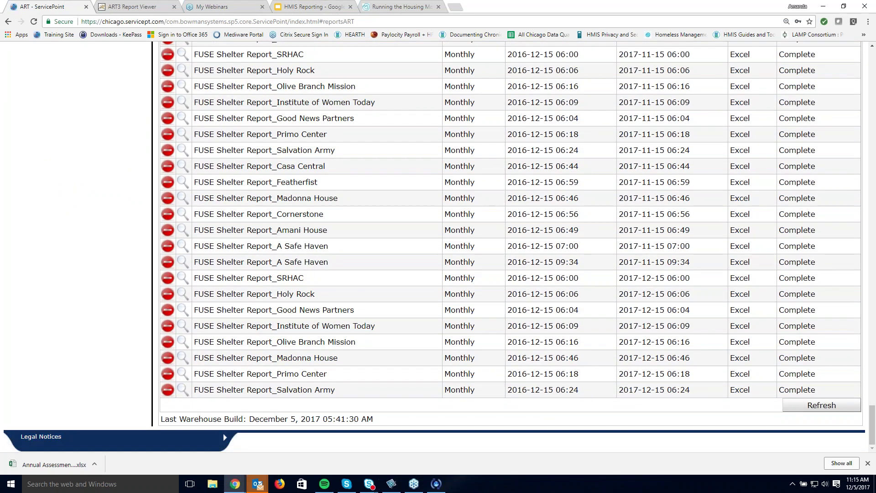
left_click_drag(374, 419, 160, 420)
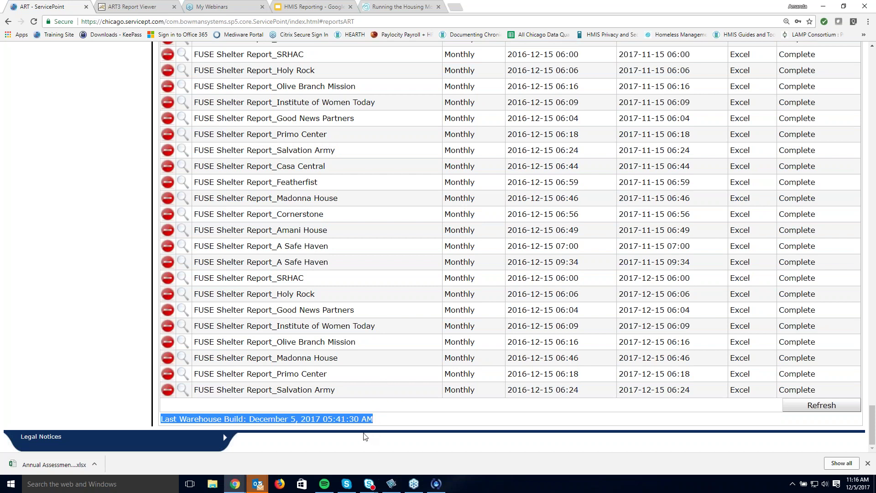
left_click(332, 420)
left_click_drag(329, 421, 360, 419)
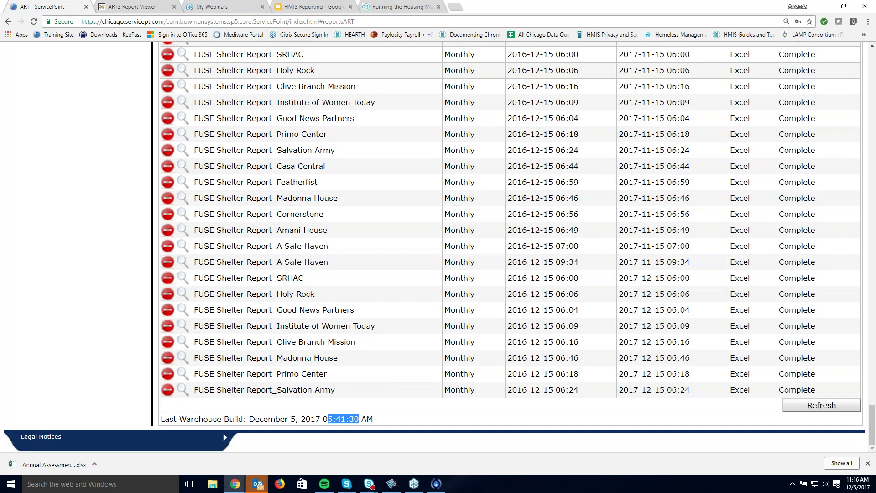
left_click(389, 420)
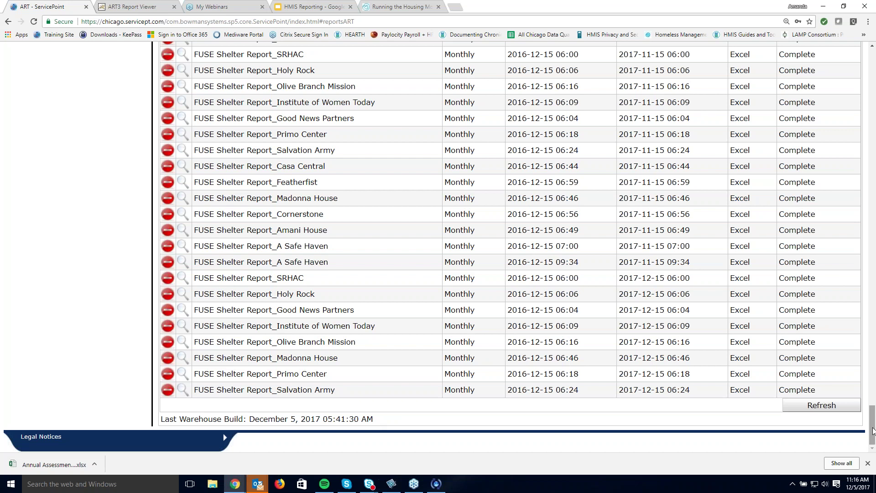
Return to the beginning of the ART page and switch to the HMIS Reporting presentation in Google Slides
left_click_drag(873, 430, 867, 76)
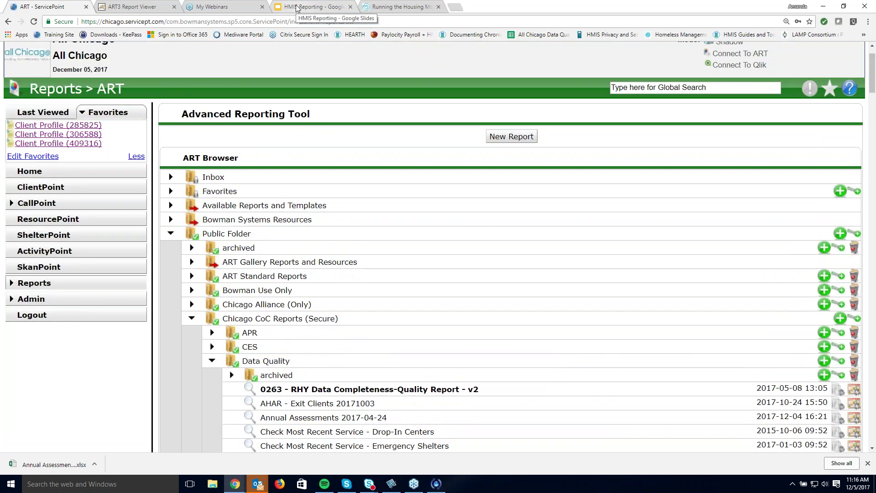
left_click(297, 8)
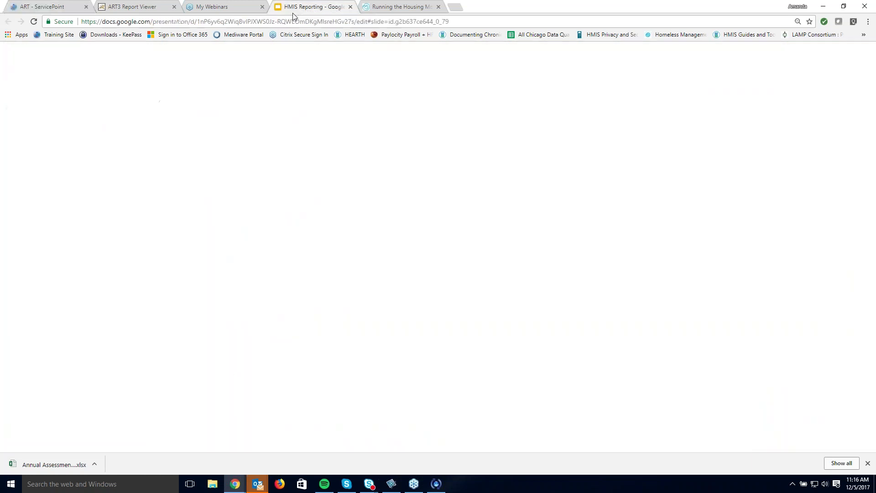
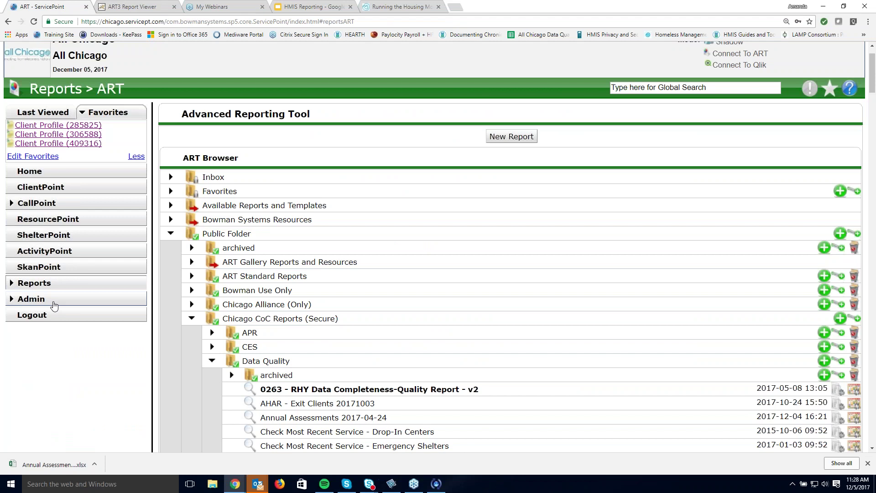
left_click(60, 285)
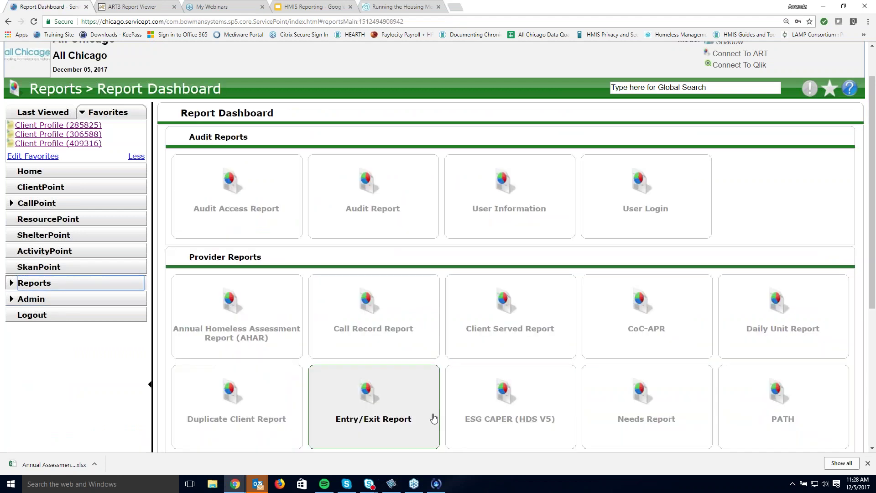
scroll(434, 416, "down", 5)
left_click(414, 407)
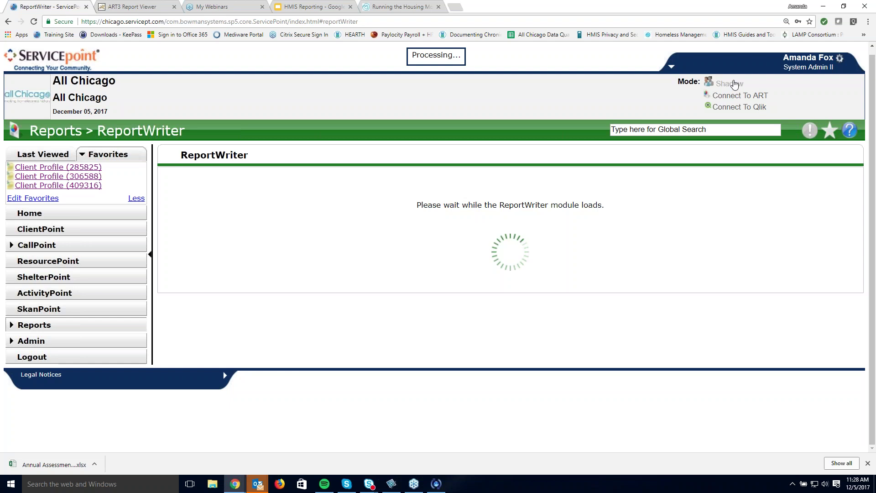
Search the shadow mode users for "consent" and shadow the Consenttest account of Abraham Lincoln Centre
scroll(736, 92, "up", 4)
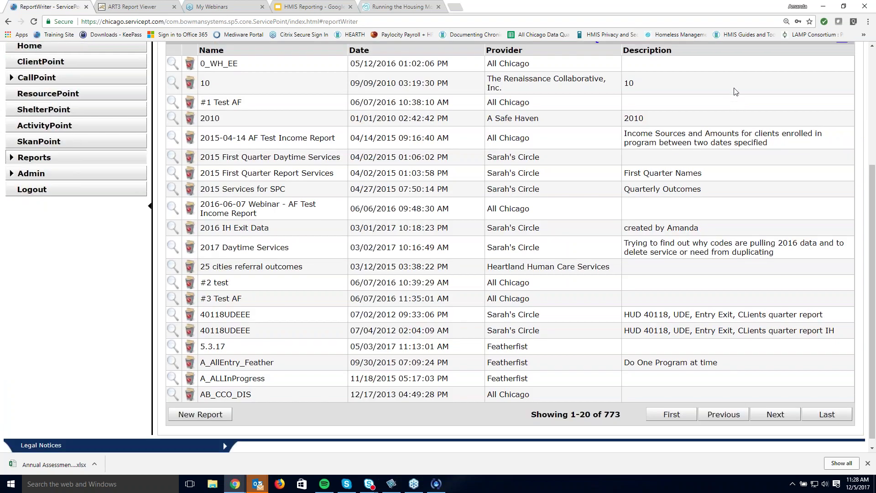
left_click(728, 90)
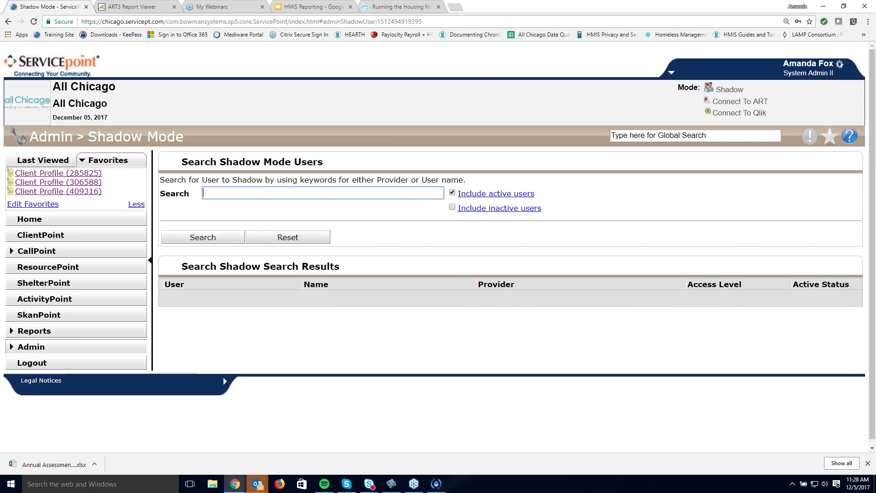
type("consent")
key("Return")
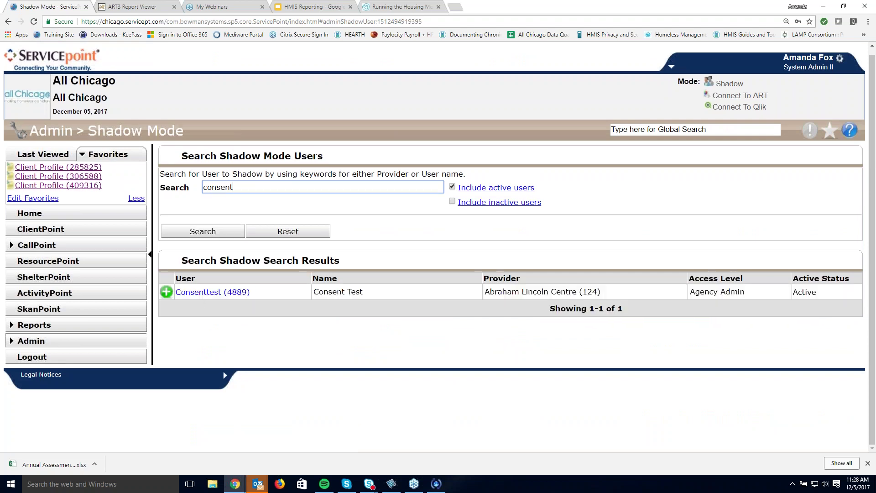
left_click(174, 294)
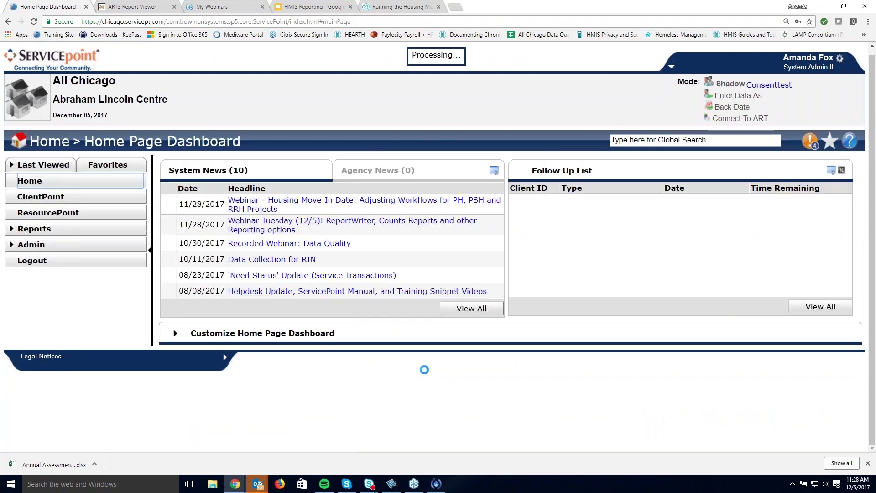
Open ReportWriter from the custom reports of the Report Dashboard while shadowing
left_click(98, 230)
scroll(321, 371, "down", 6)
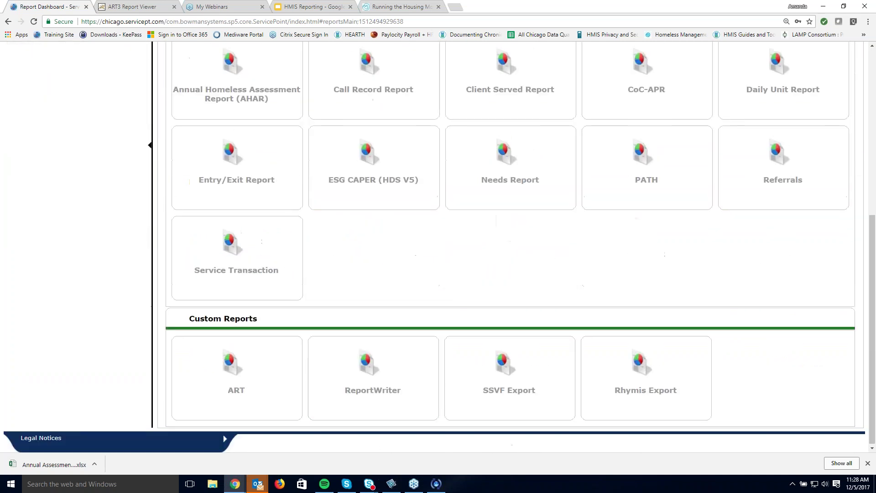
left_click(392, 394)
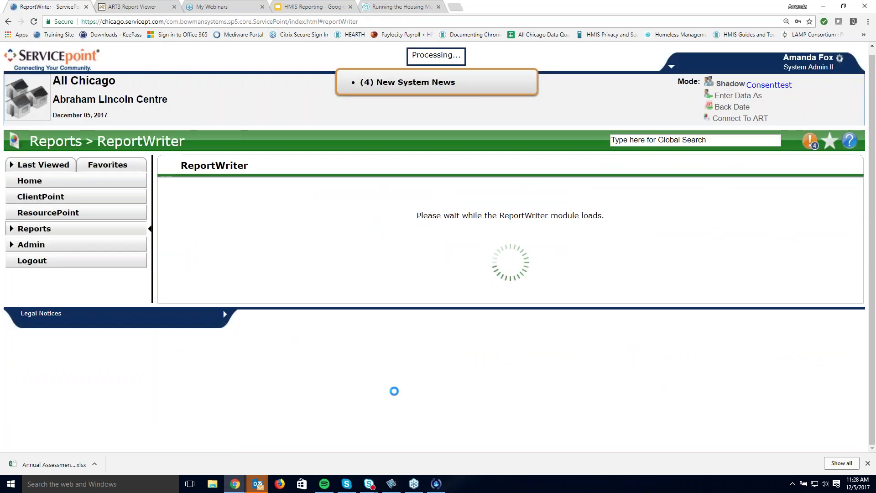
Look through the saved ReportWriter reports and highlight the name of the CES_Active_Referrals report
scroll(395, 391, "down", 4)
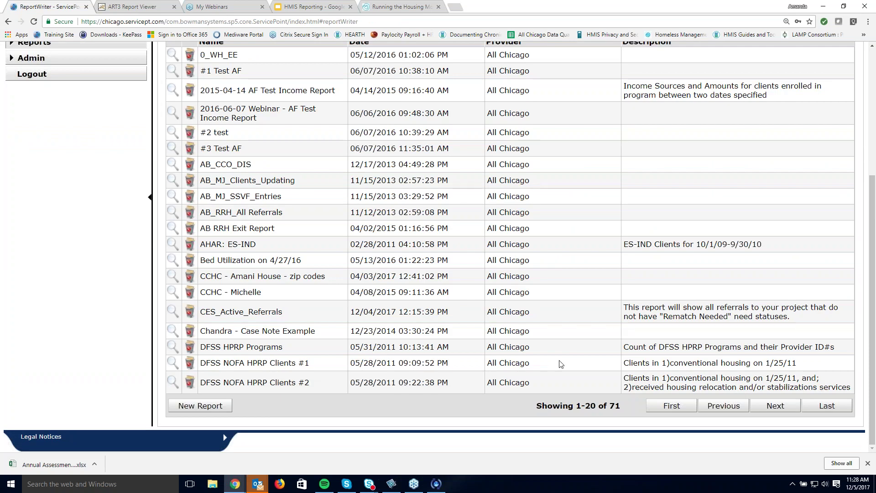
scroll(570, 337, "up", 2)
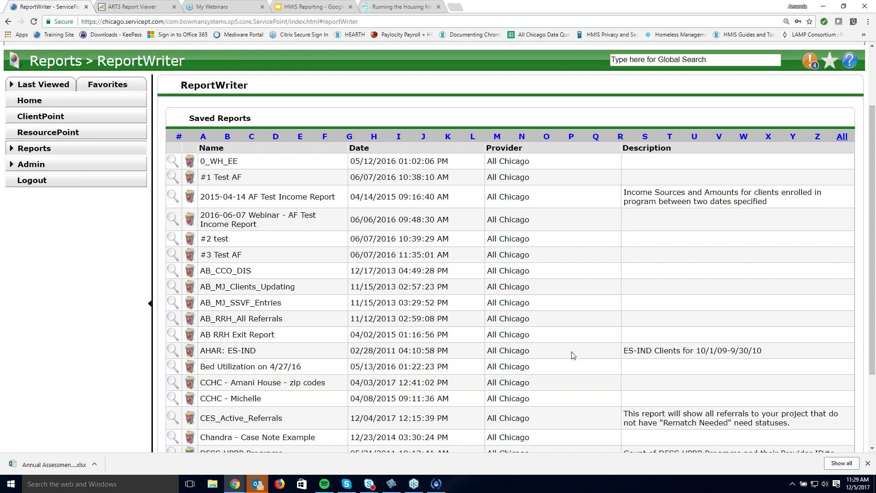
scroll(573, 355, "down", 3)
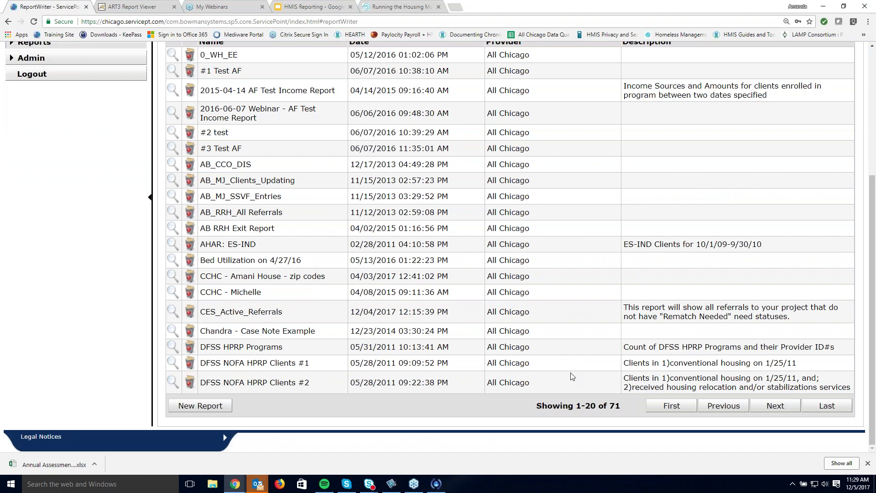
left_click_drag(305, 313, 203, 319)
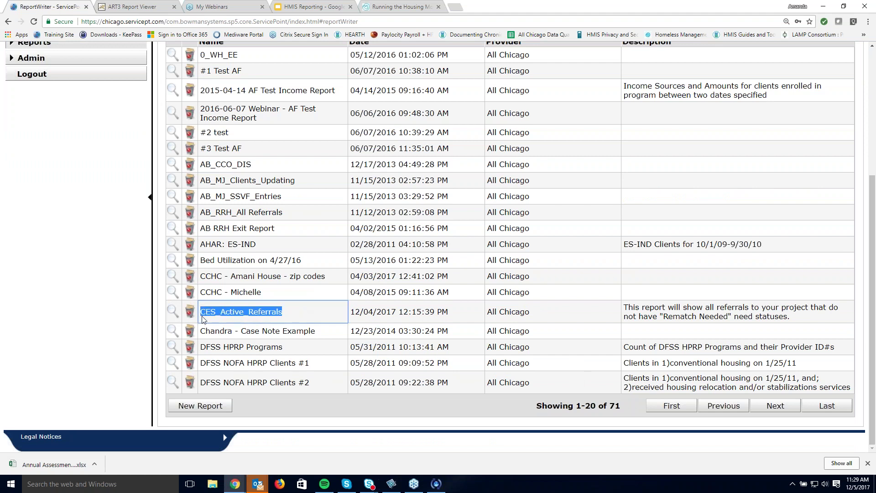
left_click(294, 309)
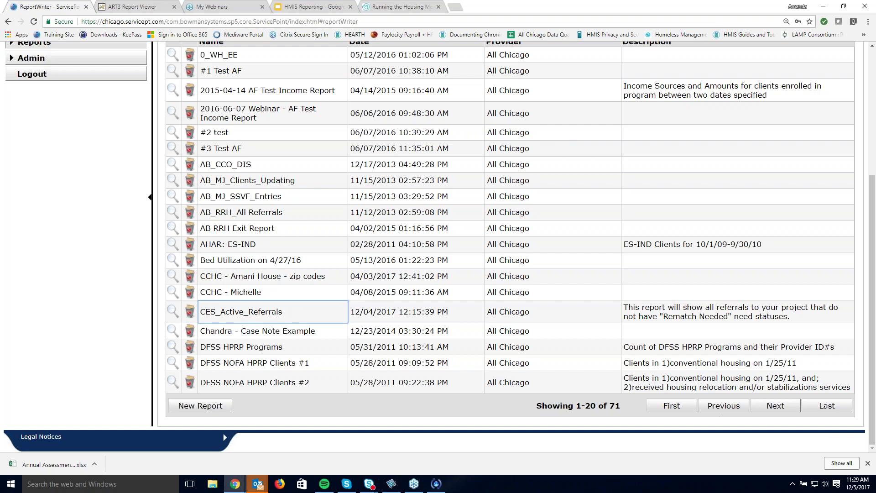
Dismiss the browser's downloads bar and start a new report in ReportWriter
left_click(868, 463)
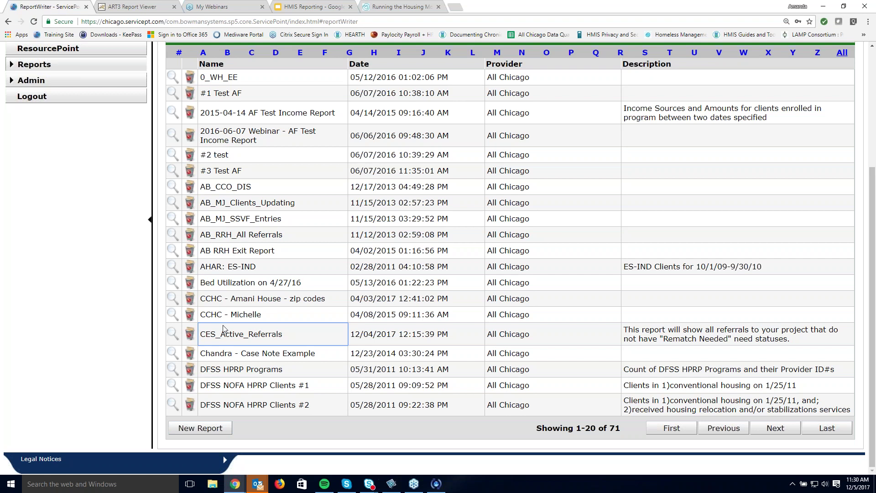
left_click(204, 432)
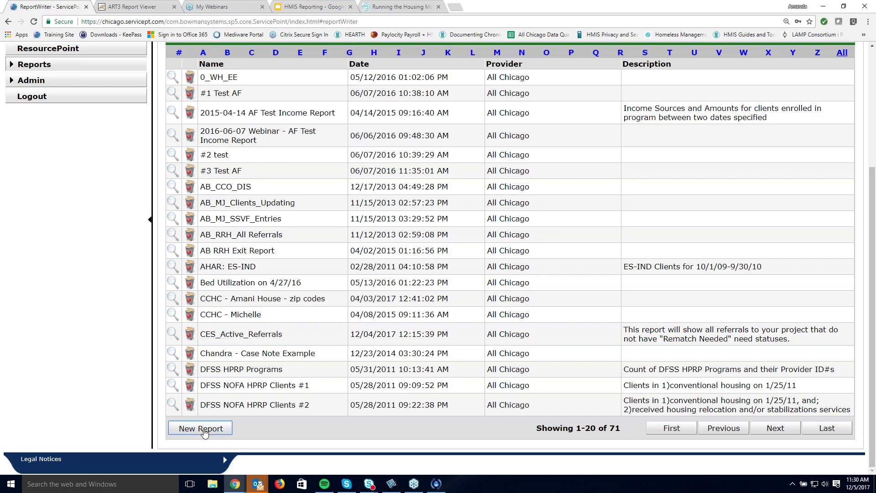
scroll(330, 351, "up", 3)
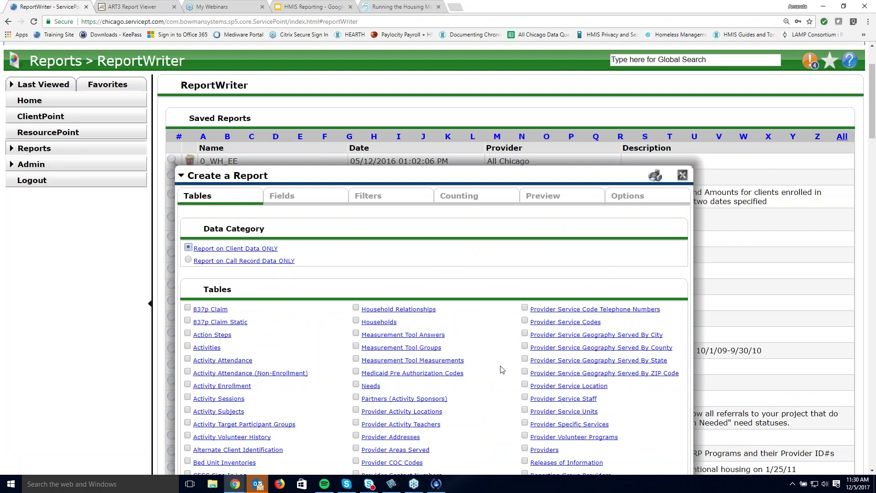
Look at the Filters, Counting and Options pages of the new report, and return to Tables
left_click(389, 204)
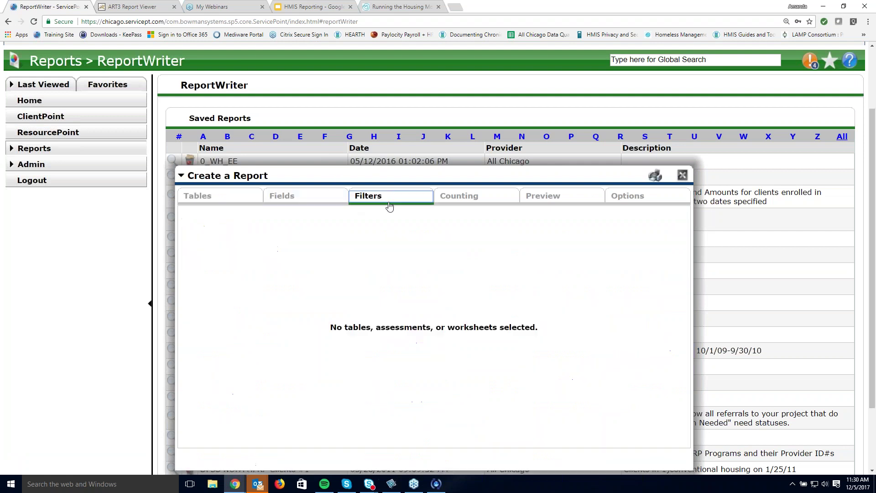
left_click(447, 203)
left_click(620, 201)
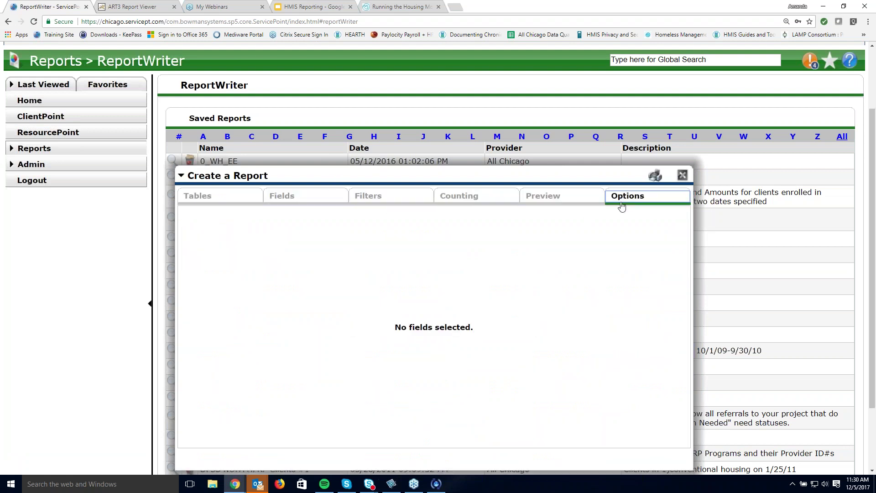
left_click(218, 198)
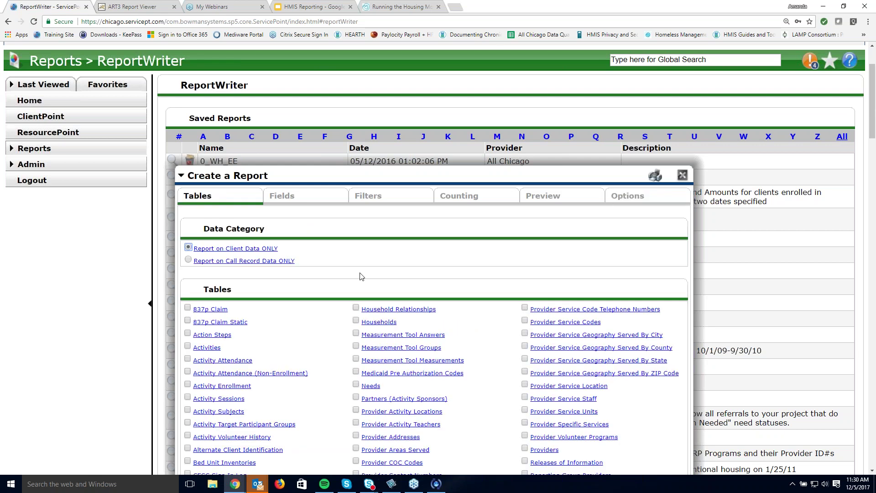
Include the Clients and Entry Exits tables in the new report
scroll(362, 312, "down", 3)
scroll(433, 256, "down", 3)
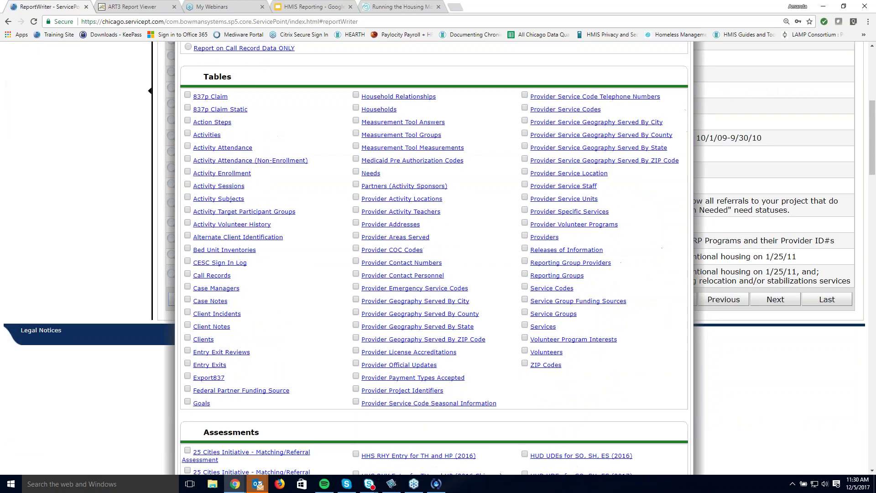
left_click(188, 338)
left_click(187, 364)
Find the HUD CoC & ESG Entry SO ES SH (2017 Chicago) assessment in the Assessments list and include it in the report
scroll(515, 395, "down", 7)
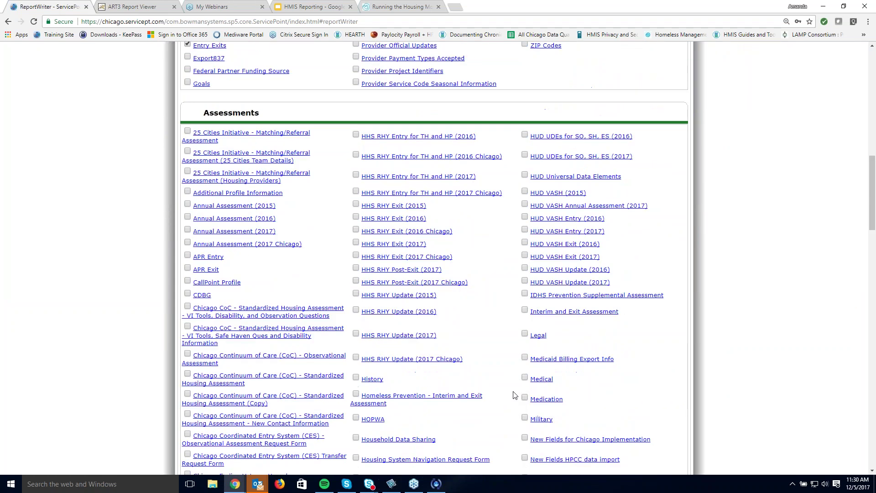
scroll(515, 395, "down", 2)
scroll(515, 395, "up", 2)
scroll(512, 386, "up", 2)
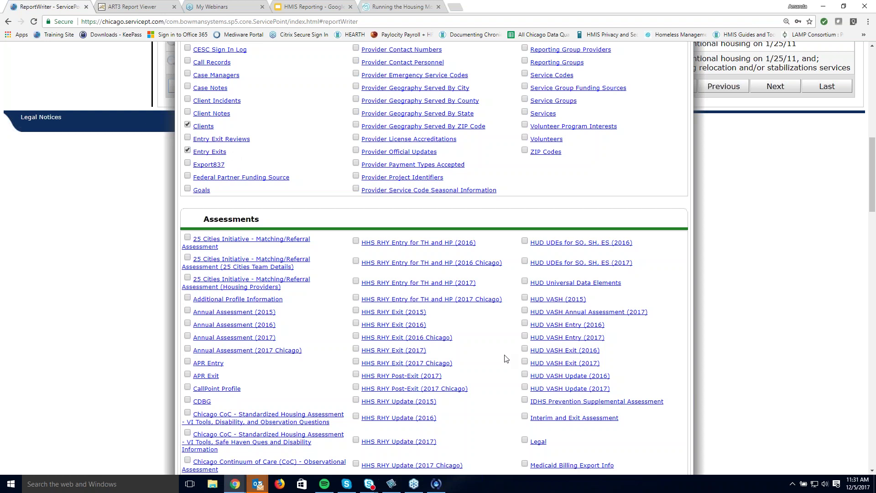
scroll(505, 358, "down", 5)
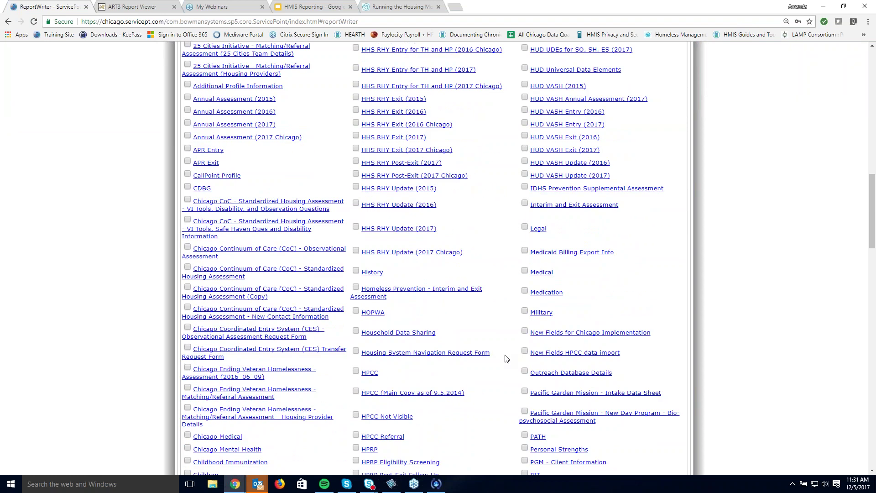
scroll(506, 359, "down", 10)
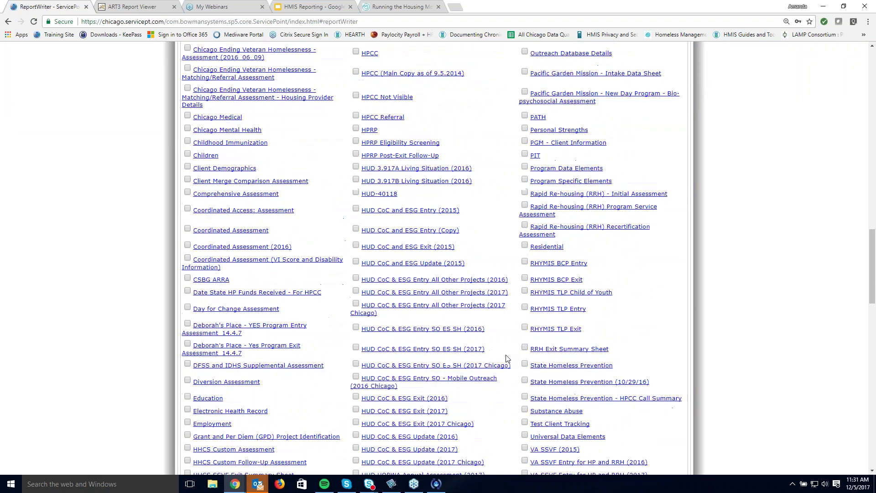
scroll(505, 358, "down", 7)
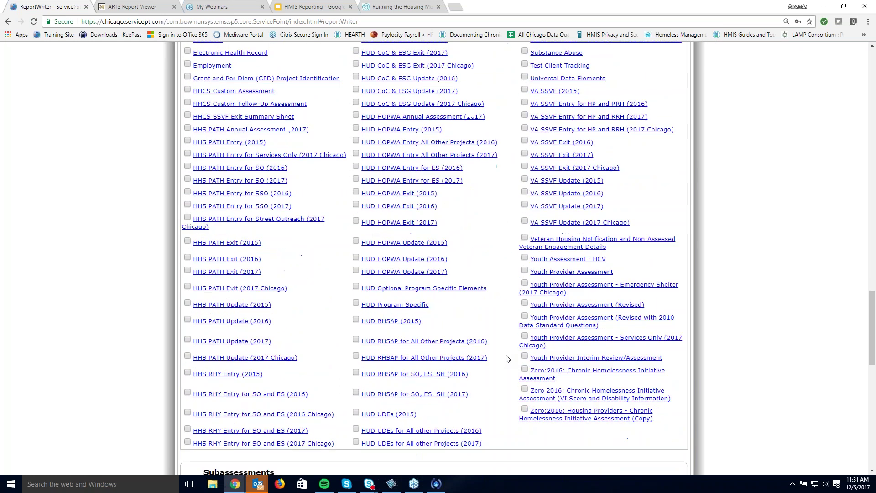
scroll(507, 358, "up", 2)
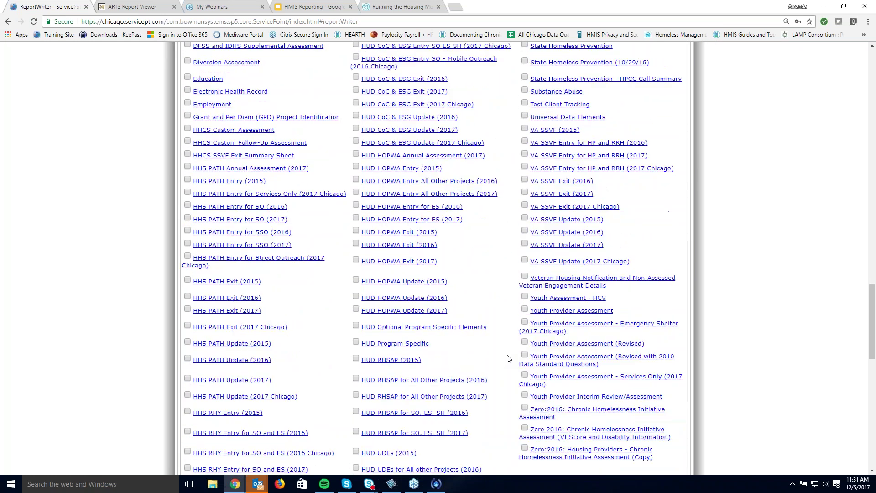
scroll(509, 358, "up", 2)
scroll(508, 359, "up", 4)
scroll(508, 358, "up", 6)
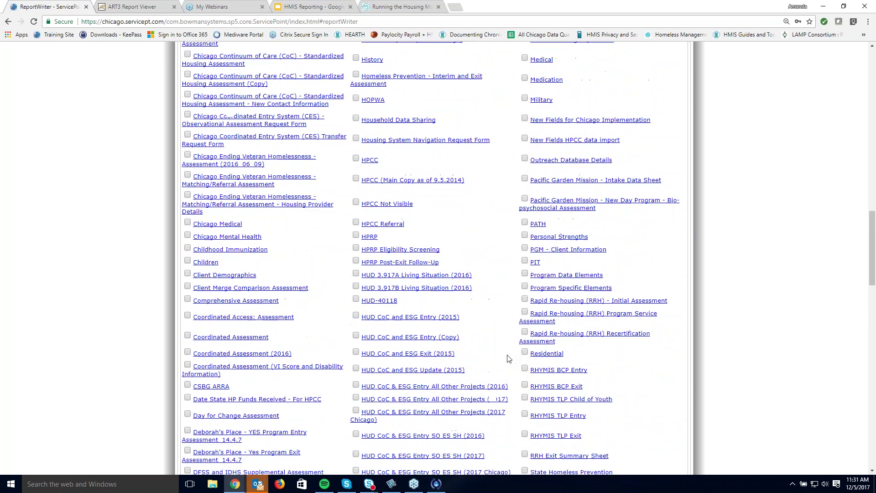
scroll(509, 358, "up", 2)
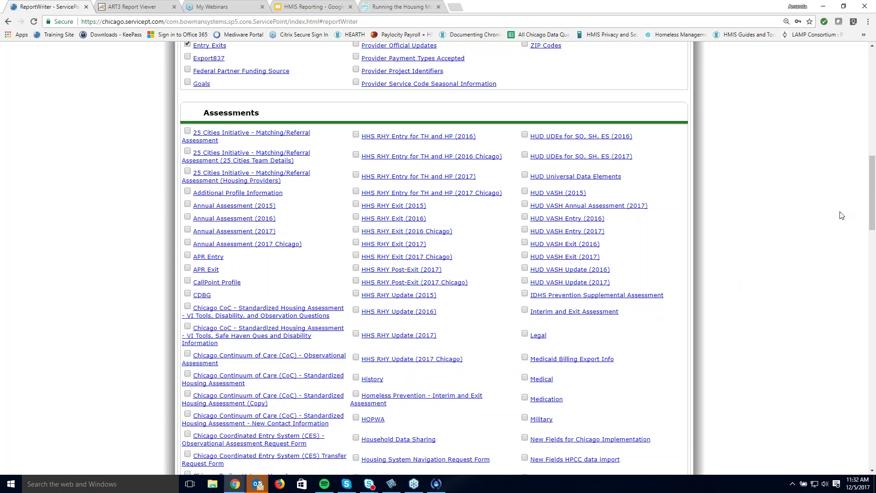
left_click_drag(874, 197, 874, 205)
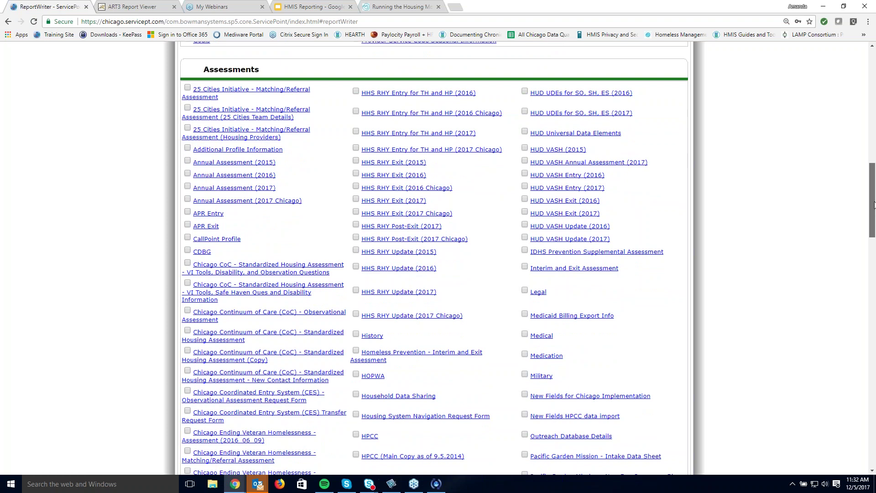
left_click_drag(874, 205, 875, 287)
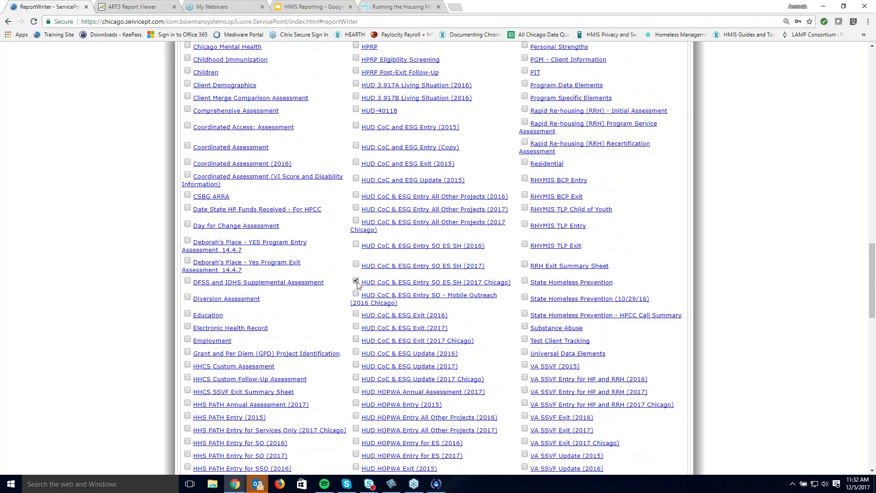
Look through the Subassessments list, highlight Monthly Income, and return to the beginning of the report form
scroll(471, 325, "down", 2)
scroll(472, 325, "down", 6)
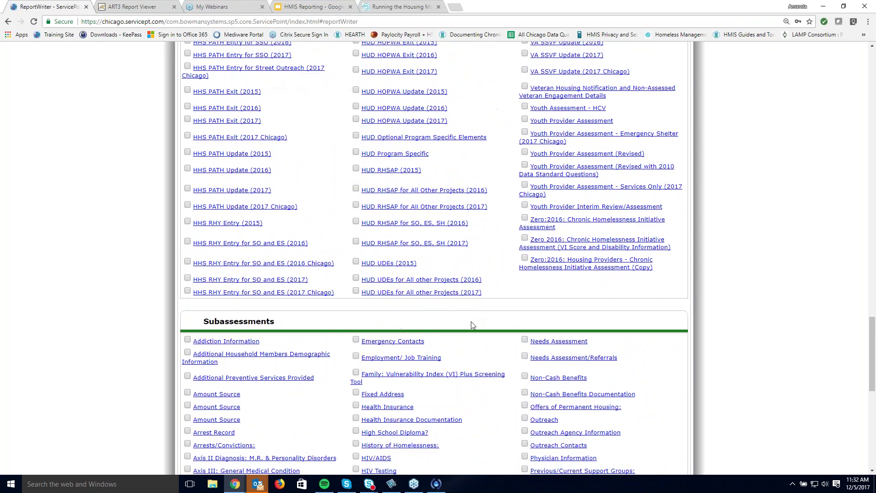
scroll(472, 325, "down", 2)
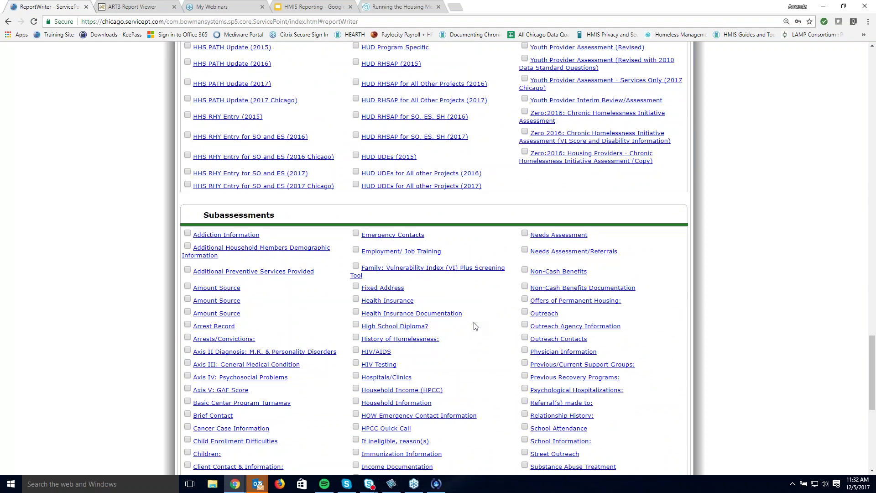
scroll(472, 324, "down", 2)
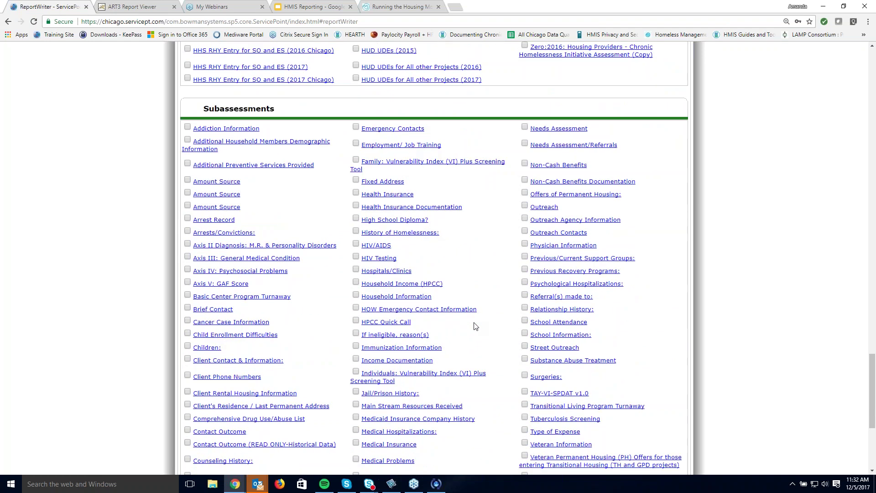
scroll(473, 325, "down", 2)
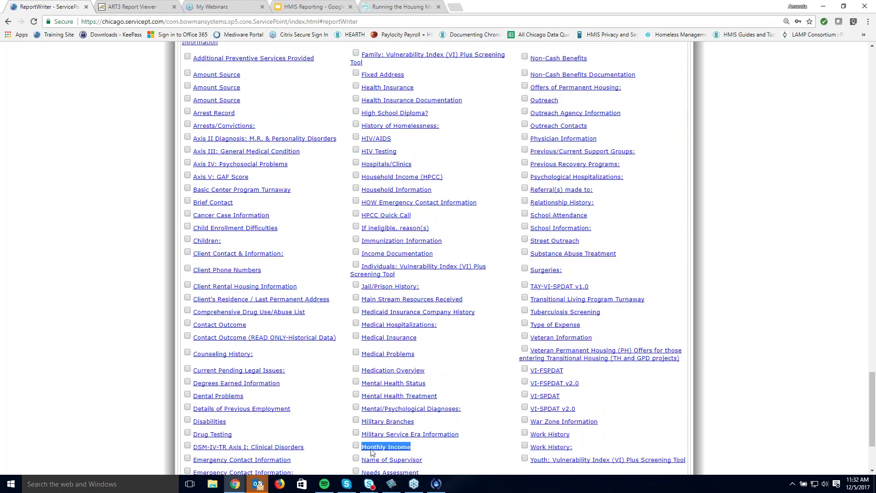
scroll(490, 445, "up", 7)
scroll(490, 440, "up", 18)
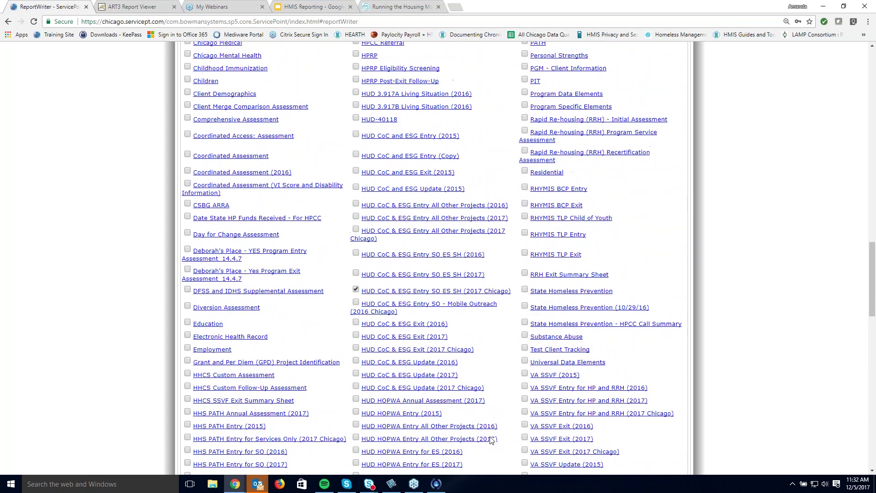
scroll(493, 440, "up", 10)
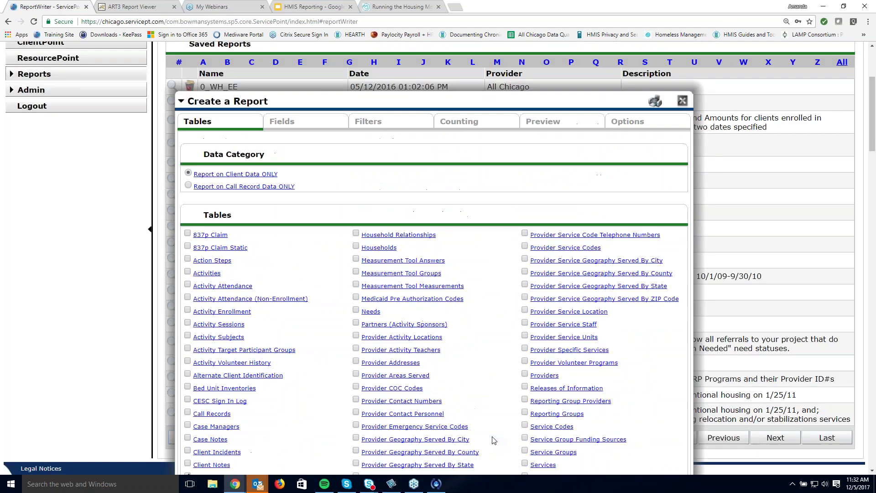
Choose the Client ID, First Name and Last Name fields of the Clients table for the report
left_click(283, 220)
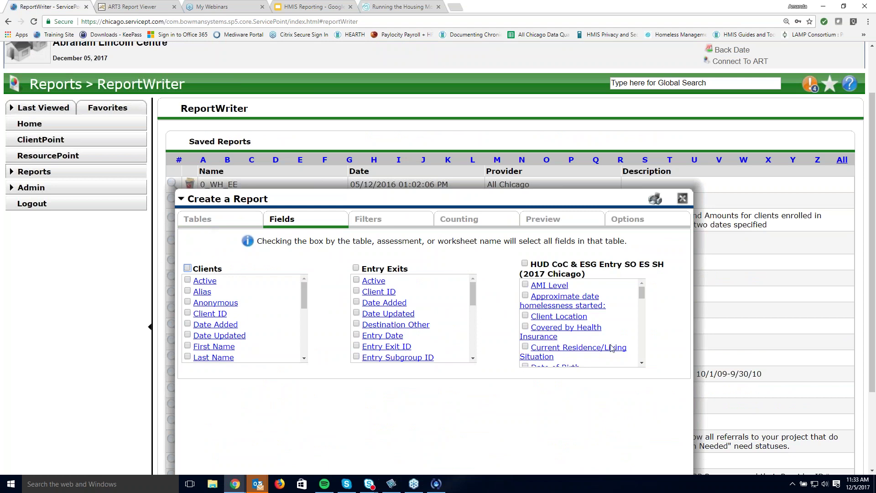
mouse_move(306, 285)
left_mouse_down()
mouse_move(304, 339)
mouse_move(314, 292)
mouse_move(307, 295)
left_mouse_up()
left_click(188, 314)
left_click_drag(303, 285, 302, 291)
left_click(189, 329)
left_click(188, 339)
mouse_move(307, 302)
left_mouse_down()
mouse_move(308, 350)
mouse_move(313, 299)
left_mouse_up()
Choose individual Entry Exits fields for the report, including Client ID, Entry Date and Provider
left_click(356, 269)
left_click(356, 268)
left_click_drag(475, 290, 475, 296)
left_click(356, 323)
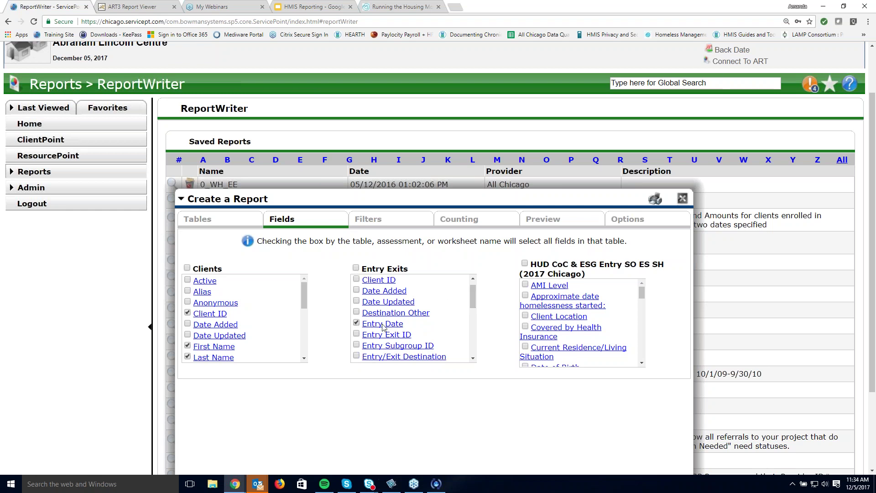
left_click_drag(475, 294, 472, 315)
left_click(357, 333)
left_click_drag(473, 314, 472, 332)
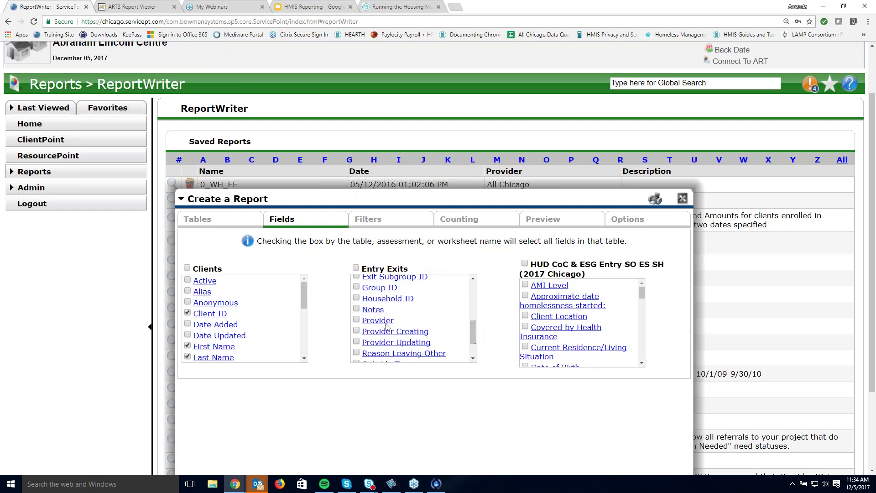
left_click_drag(396, 323, 363, 327)
left_click(356, 319)
left_click_drag(473, 328, 480, 287)
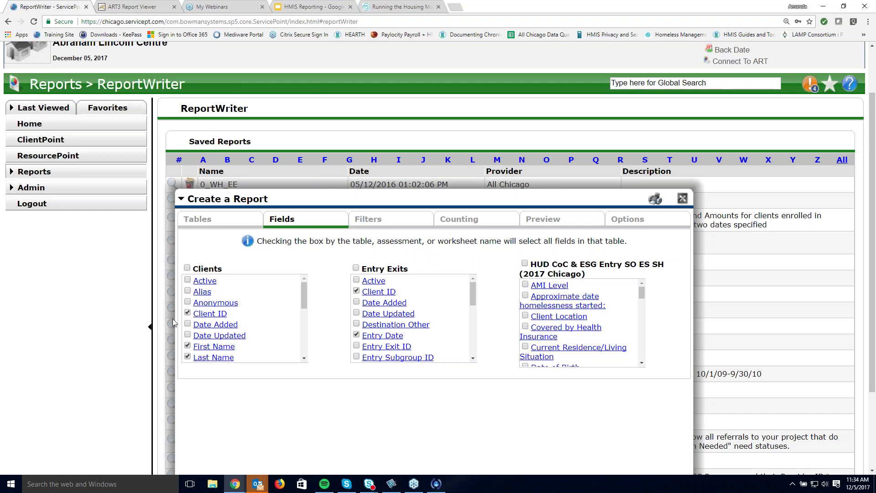
Remove only Client ID from the chosen Clients fields and add Relationship to Head of Household from the assessment
left_click(188, 313)
left_click(187, 346)
left_click(188, 357)
left_click(187, 357)
left_click(187, 346)
left_click_drag(642, 295, 658, 347)
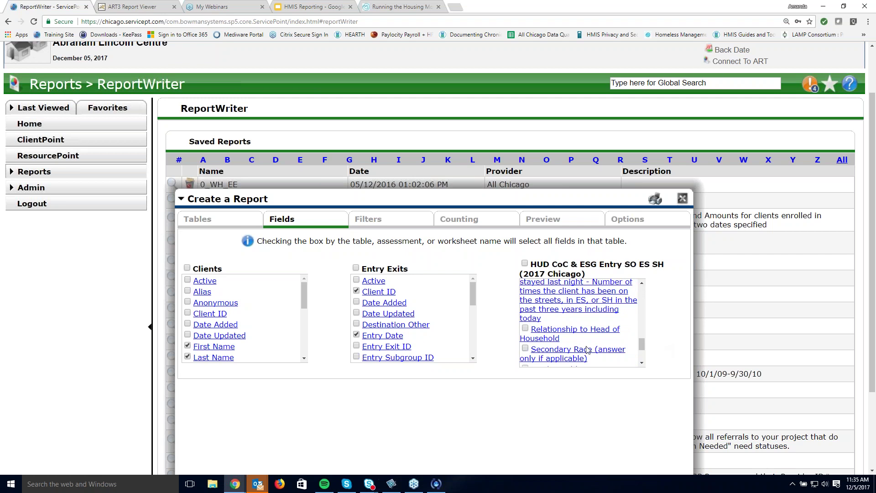
left_click(526, 329)
Examine the report's default filters and highlight the Clients and Entry Exits filter lines
left_click(388, 221)
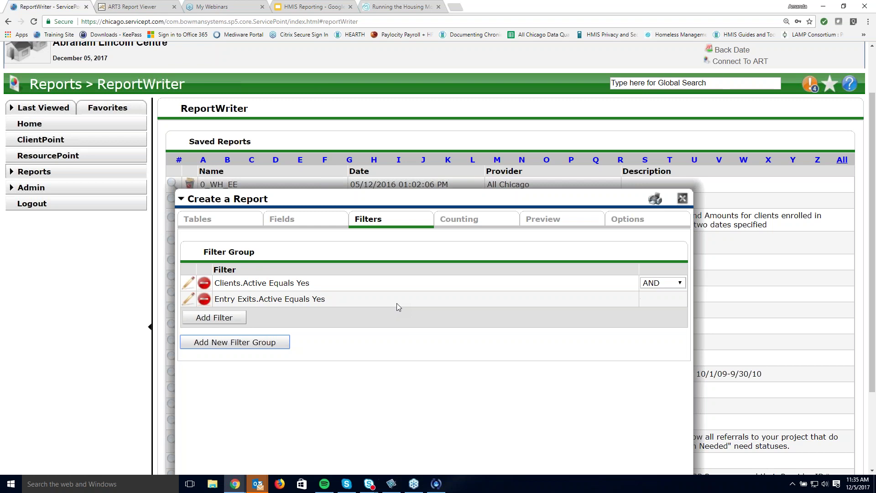
scroll(319, 360, "down", 3)
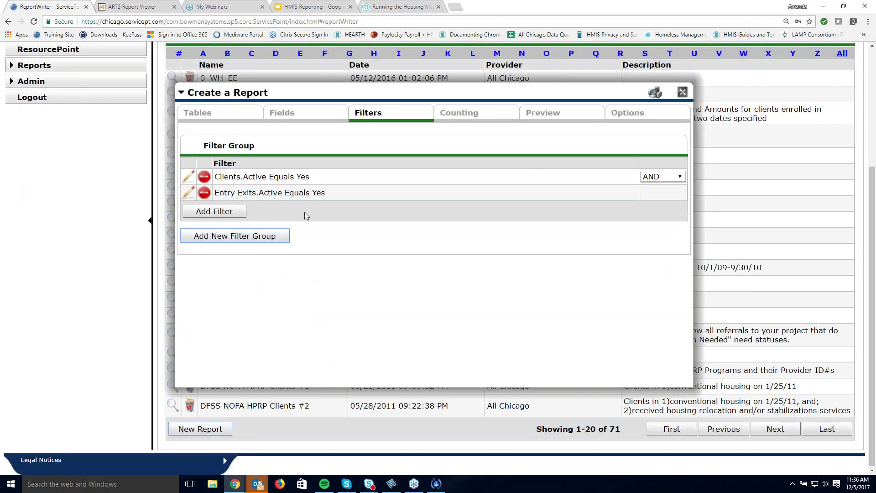
left_click(337, 197)
left_click_drag(332, 196, 237, 182)
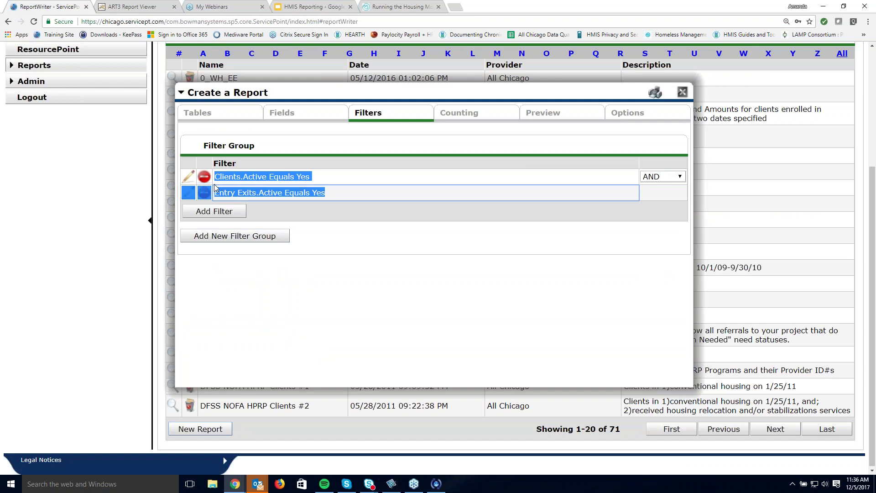
left_click(289, 218)
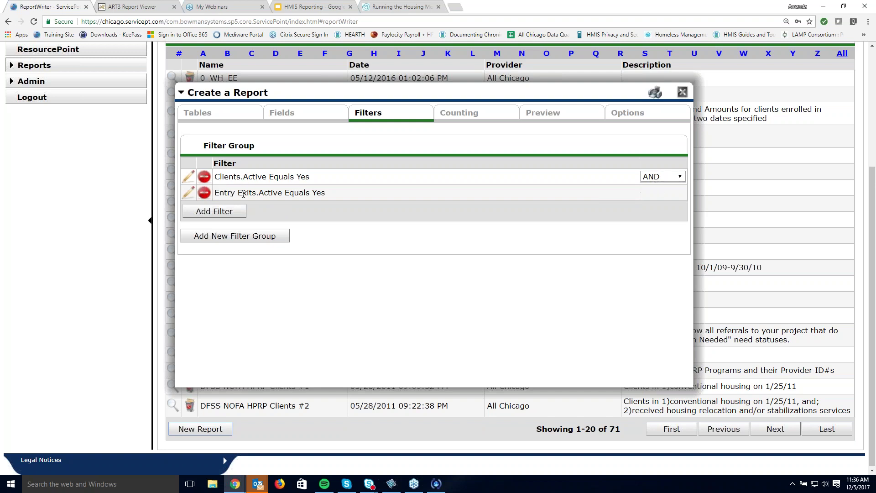
Add a new filter group and start a filter in it on the Entry Exits table
left_click(253, 240)
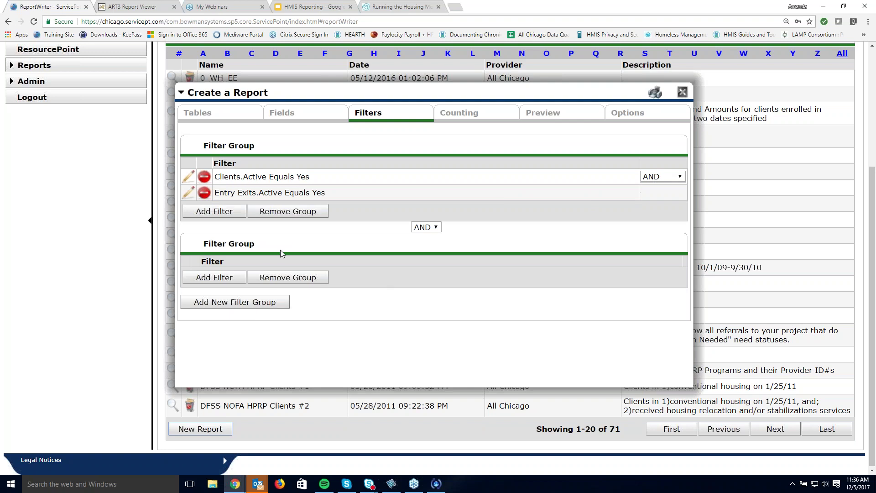
left_click(214, 277)
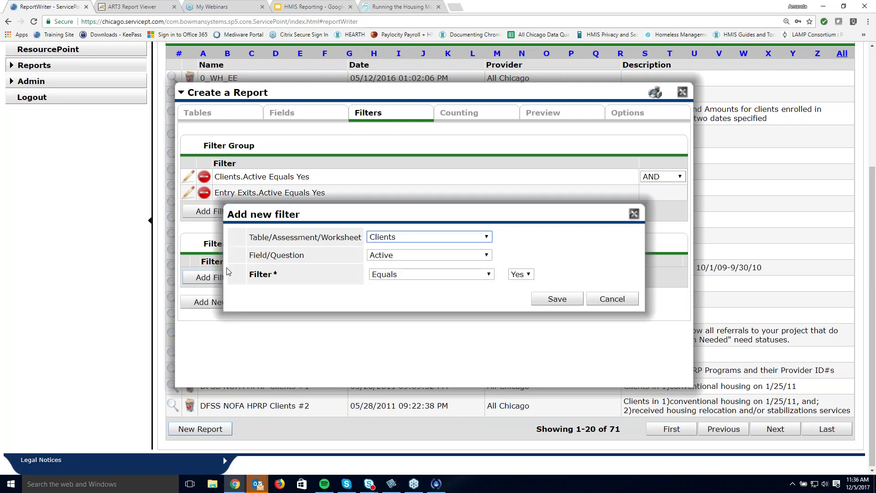
left_click(420, 237)
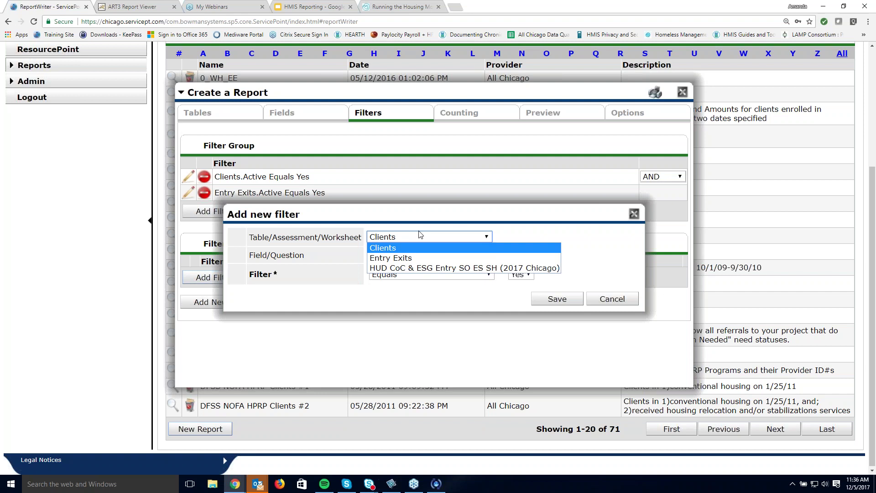
left_click(397, 259)
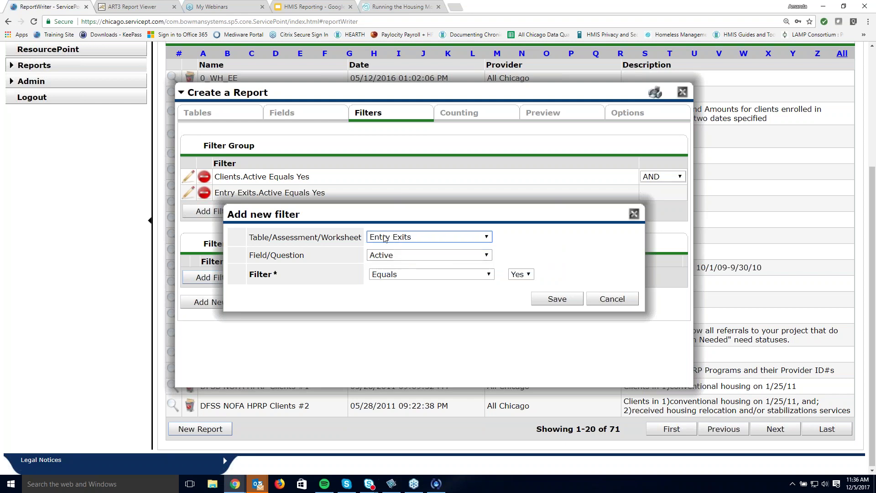
Set the new Entry Exits filter to the Provider field with the Equals condition
left_click(417, 258)
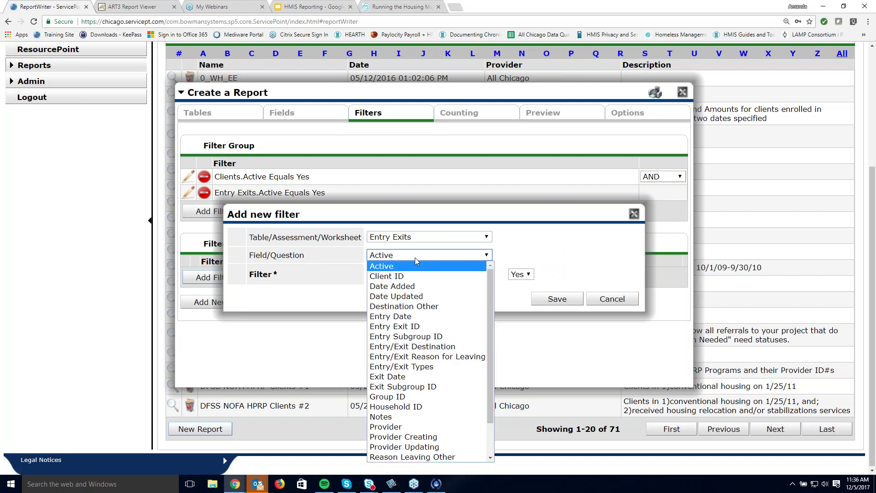
scroll(492, 290, "down", 2)
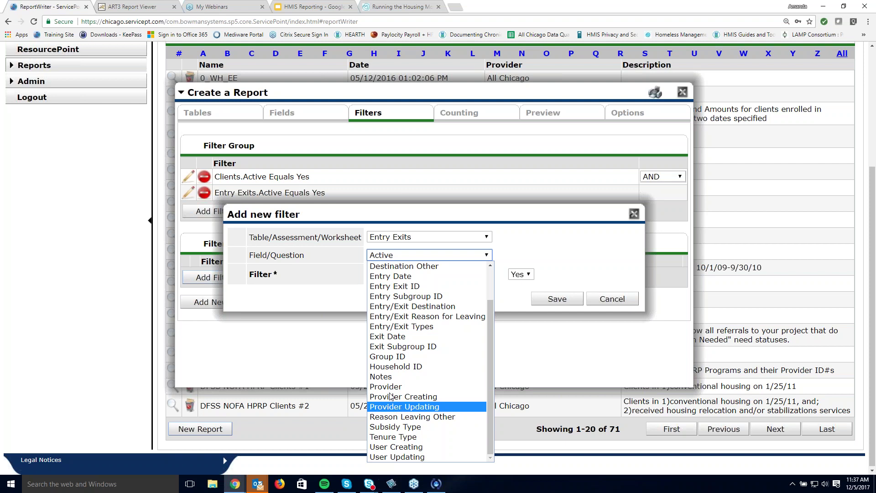
left_click(389, 387)
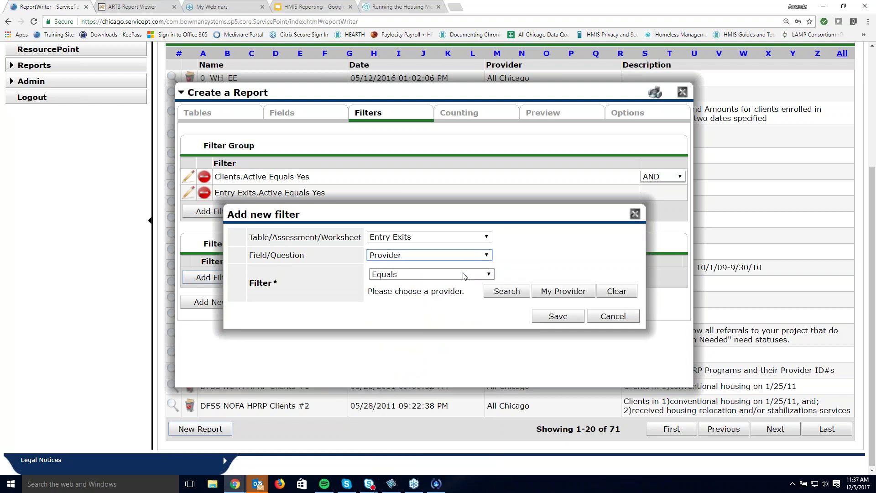
left_click(415, 276)
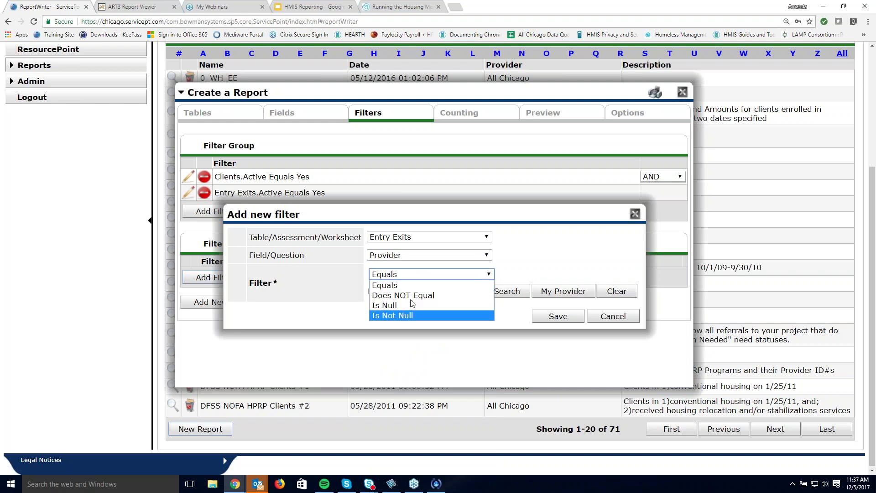
left_click(409, 282)
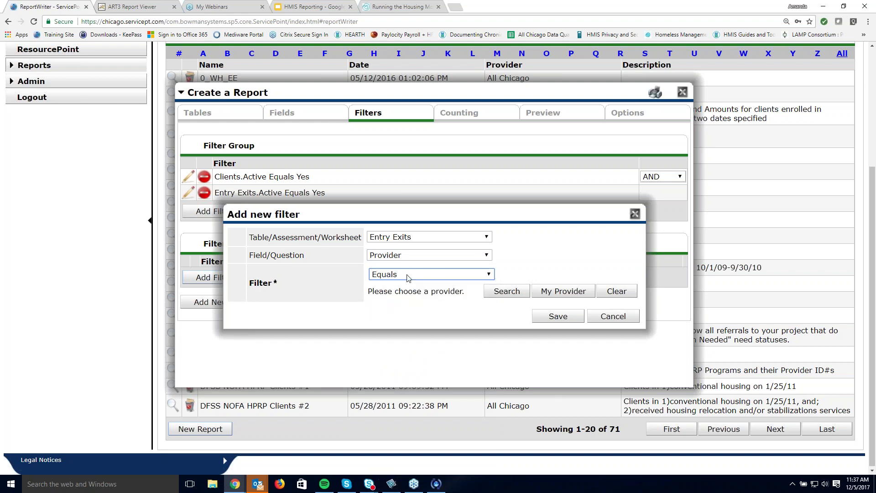
Search providers for "all chicago", choose All Chicago - Emergency Shelter (883) as the filter value, and save the filter
left_click(508, 292)
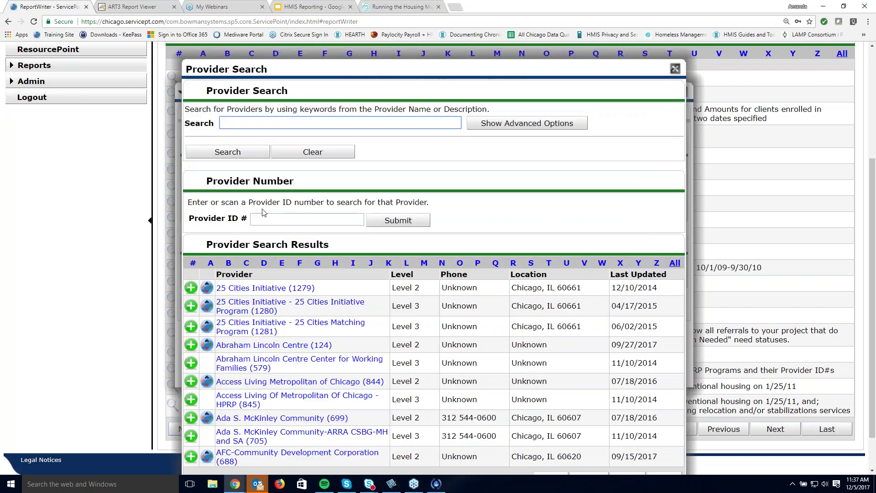
type("all chicago")
left_click(244, 153)
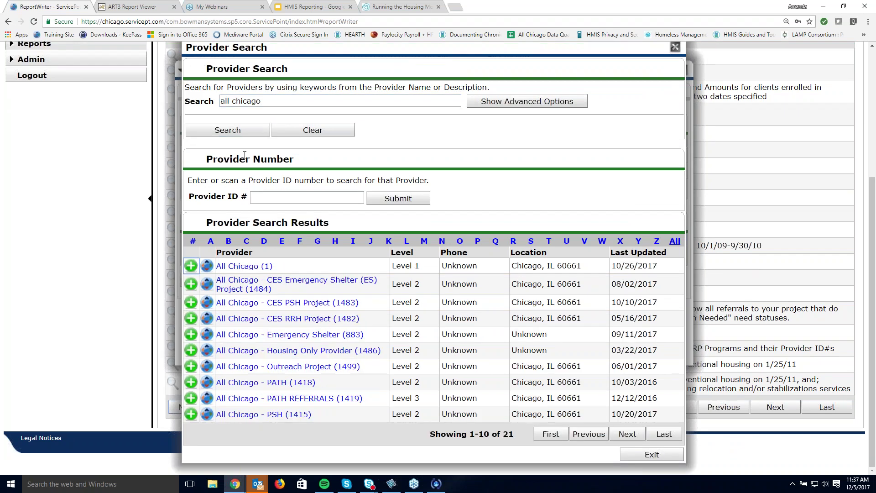
left_click_drag(372, 338, 192, 340)
left_click(191, 337)
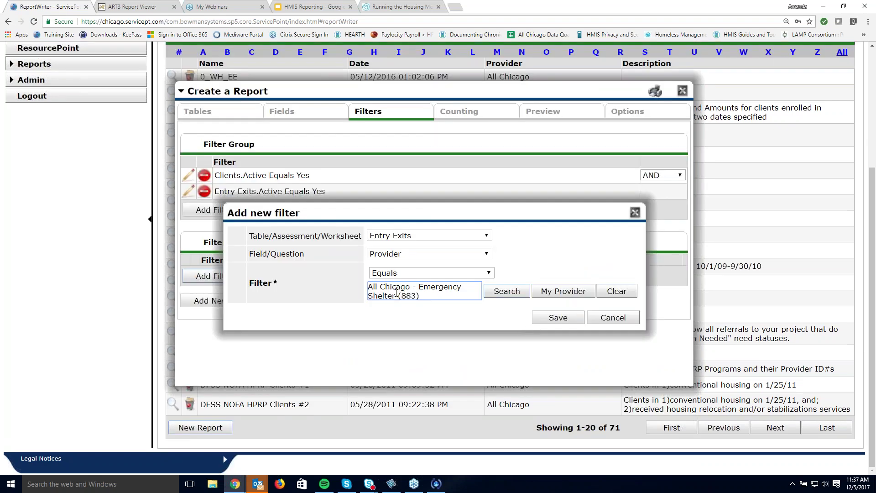
left_click(561, 318)
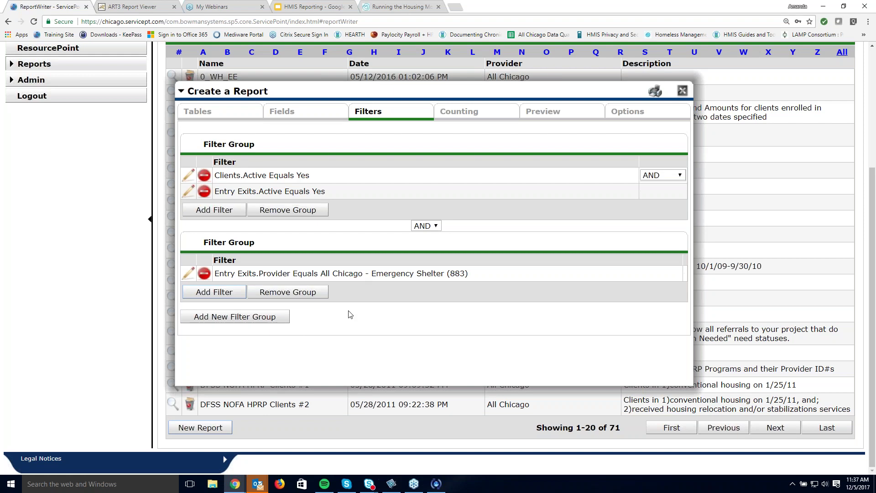
Add a filter to the second filter group requiring the Entry Exits Exit Date to be Is Null
left_click(234, 294)
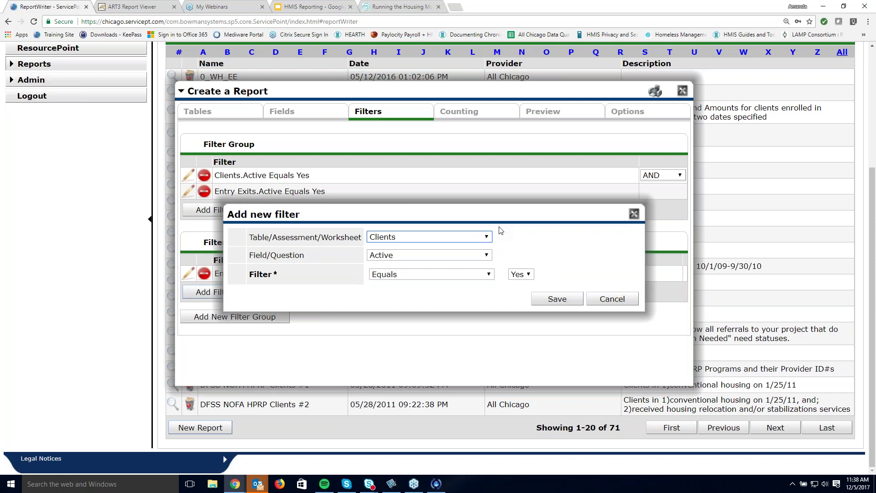
left_click(488, 238)
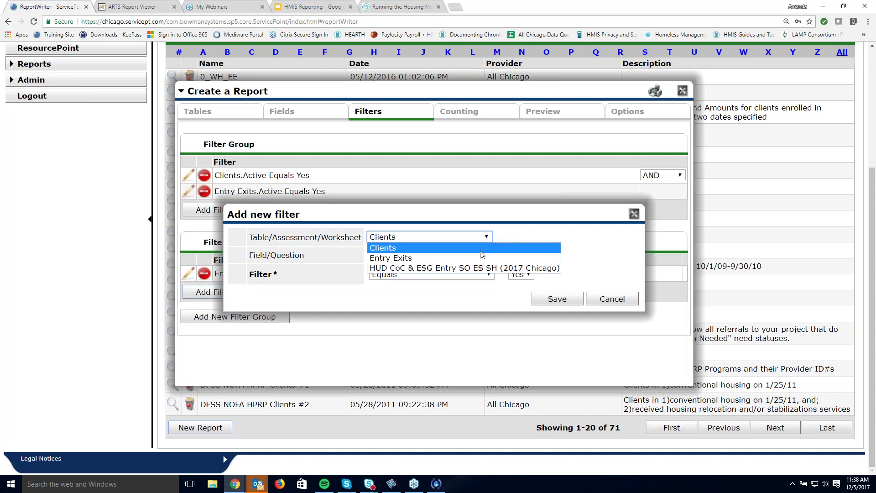
left_click(481, 258)
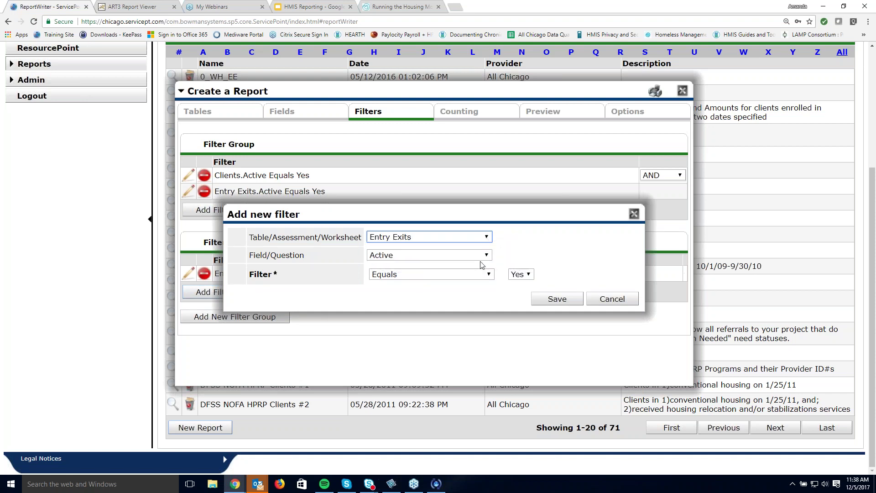
left_click(484, 257)
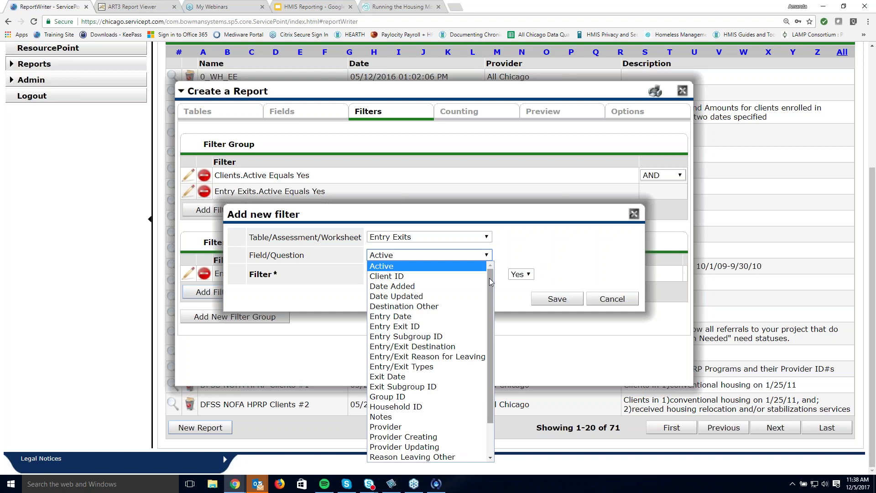
left_click_drag(491, 278, 497, 311)
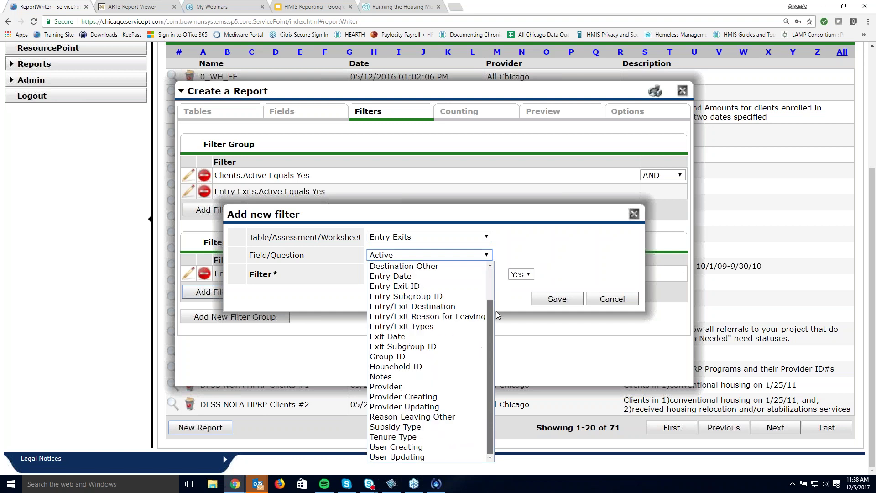
left_click(438, 340)
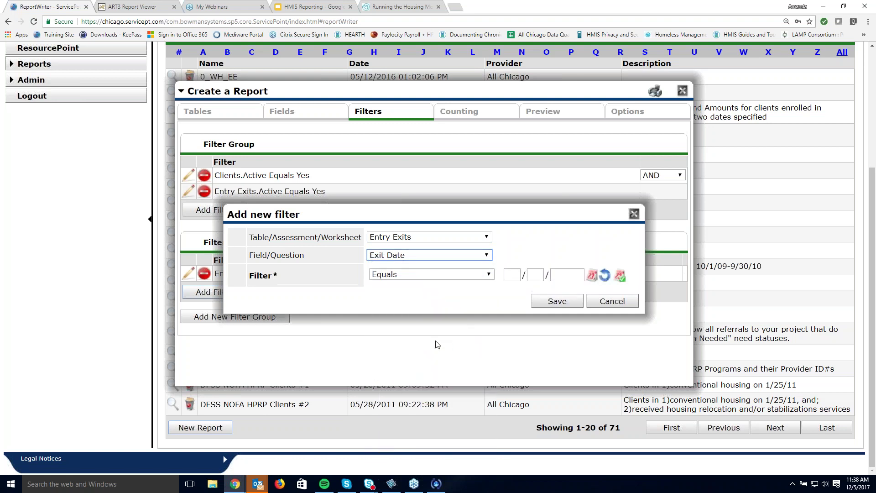
left_click(423, 279)
left_click(426, 306)
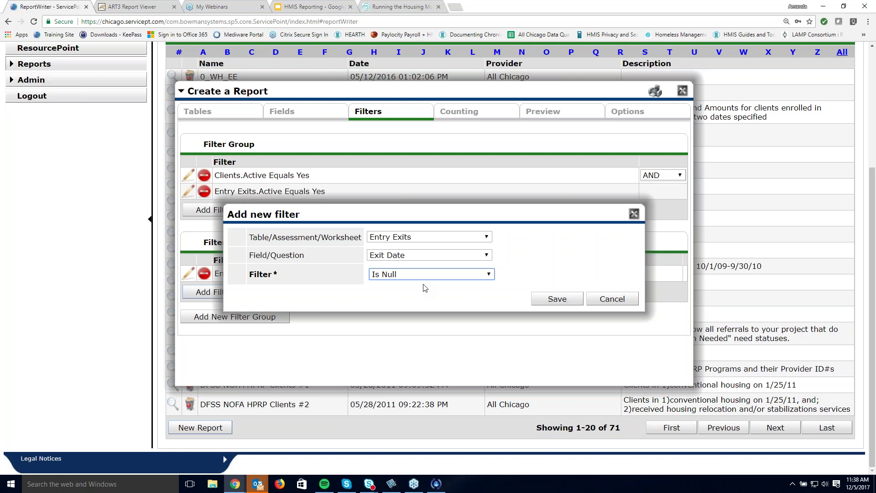
left_click(556, 299)
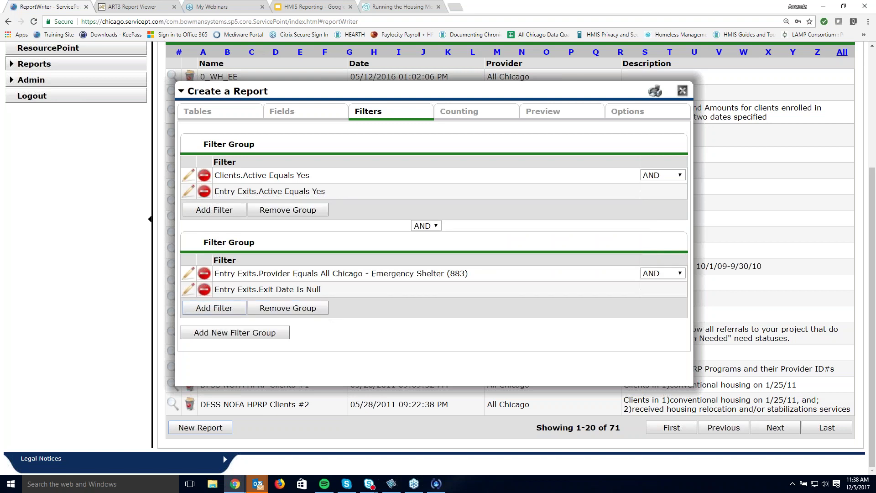
Add a HUD CoC & ESG Entry SO ES SH (2017 Chicago) filter where Relationship to Head of Household Equals Self (head of household)
left_click(239, 311)
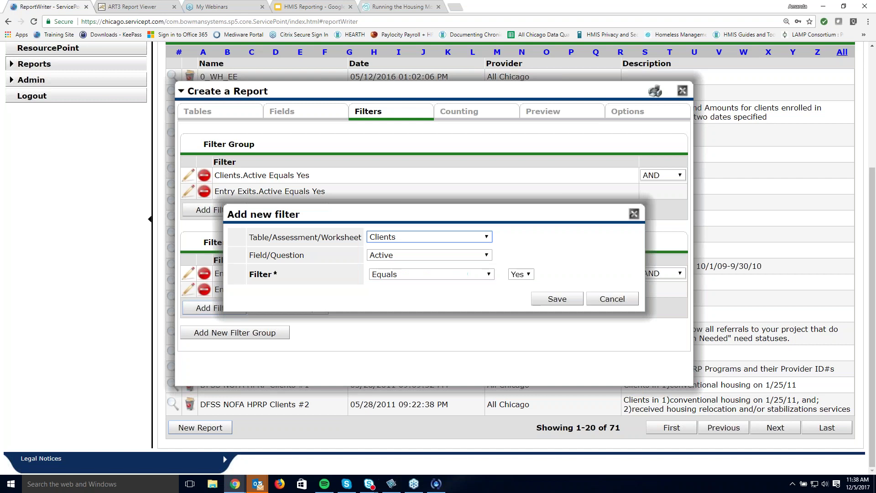
left_click(422, 243)
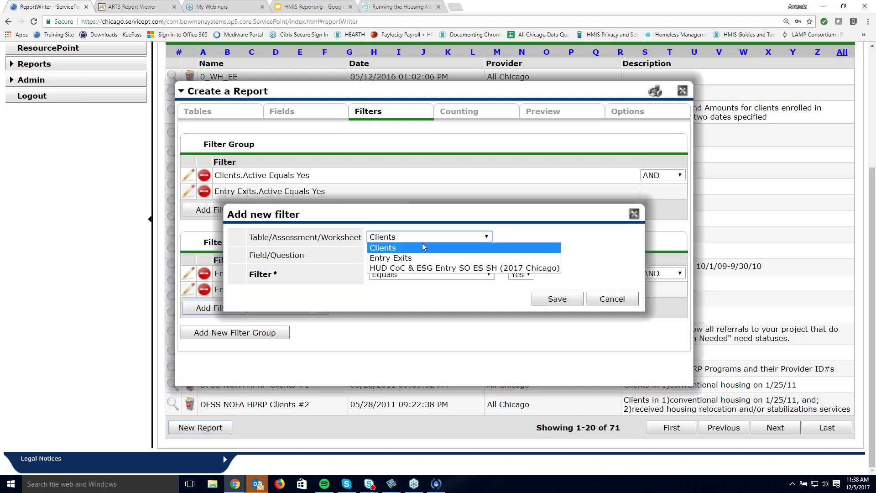
left_click(441, 273)
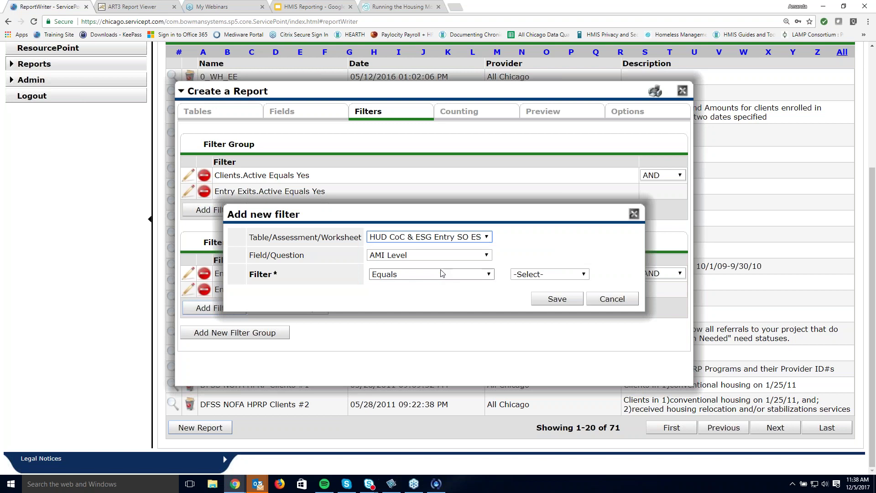
left_click(413, 254)
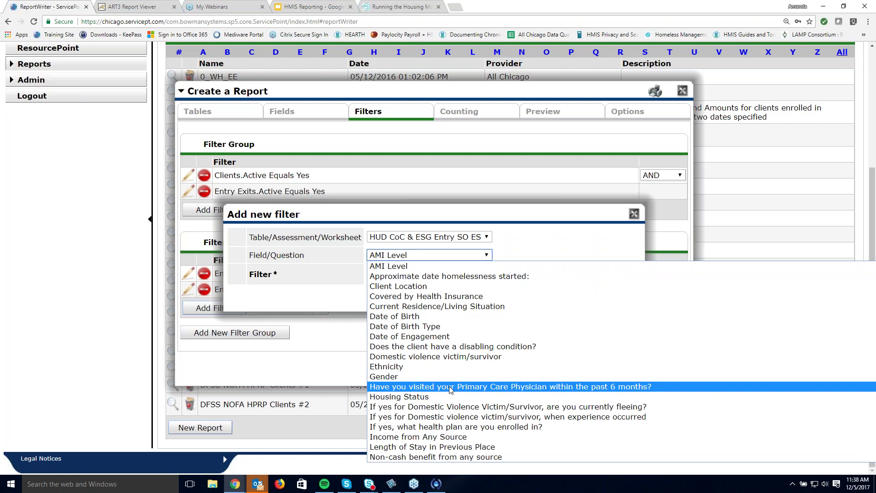
scroll(451, 390, "down", 3)
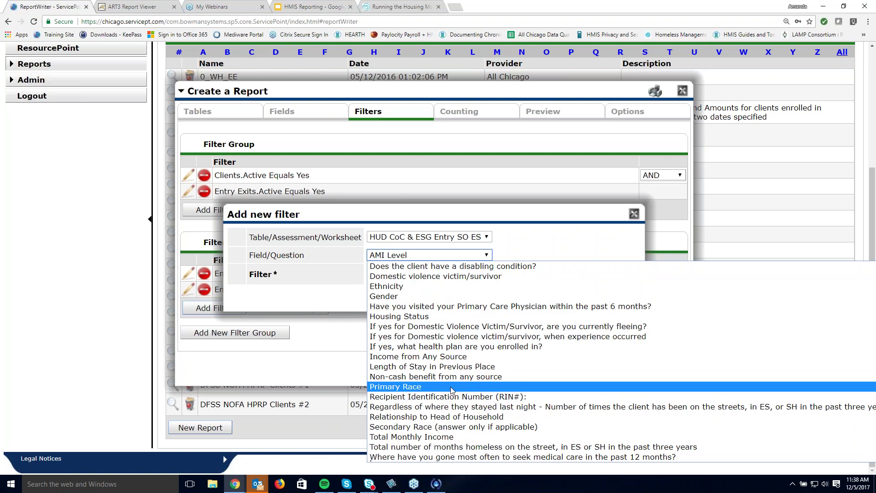
left_click(456, 416)
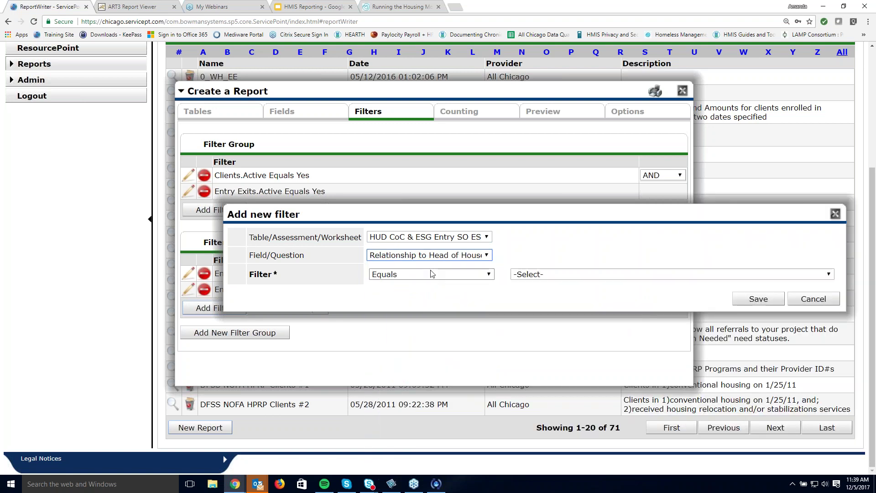
left_click(568, 275)
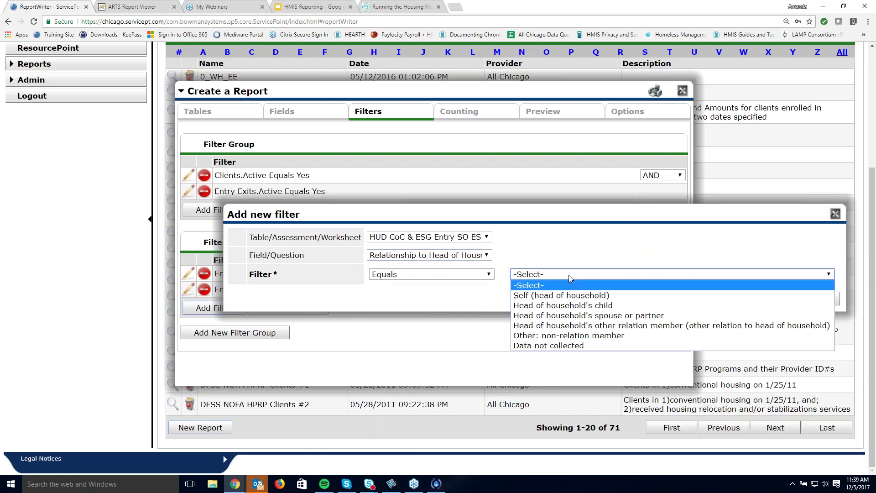
left_click(569, 296)
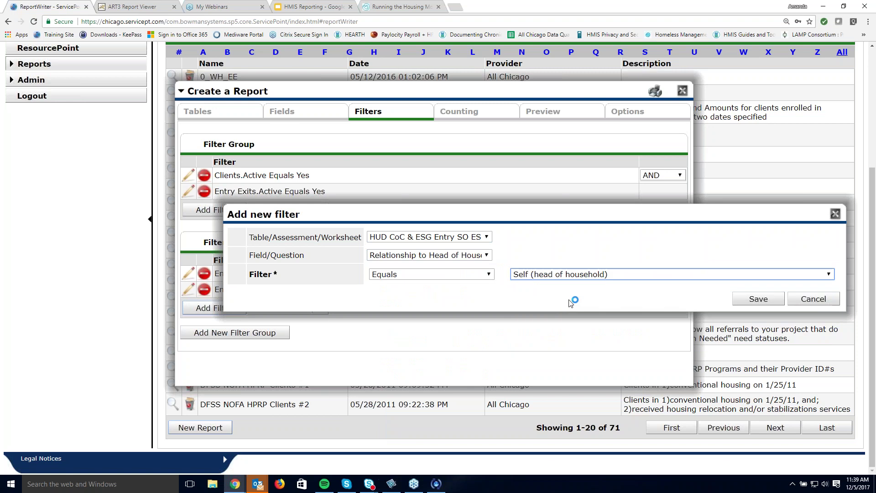
left_click(577, 275)
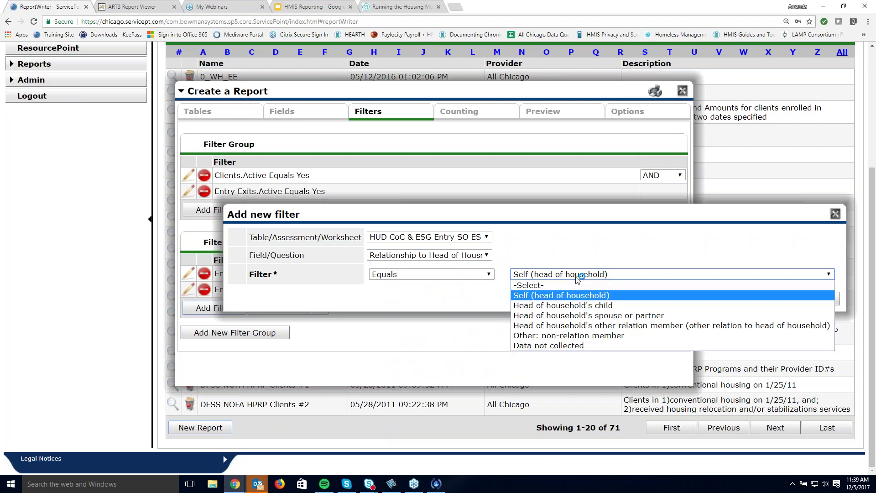
left_click(579, 297)
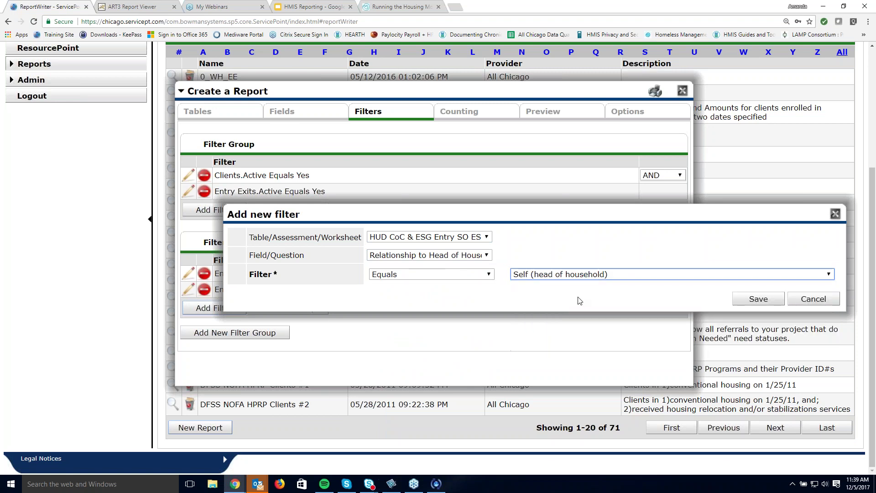
left_click(736, 300)
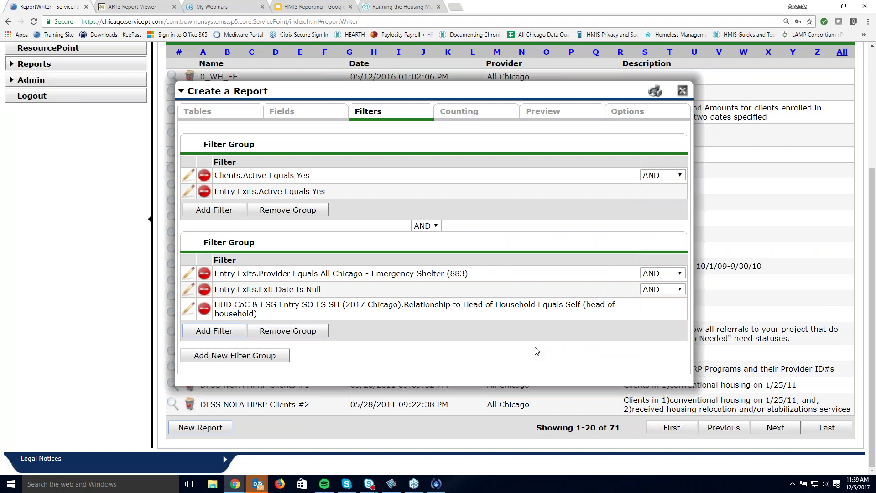
Preview the report results without setting up counting, and view the report's save, sorting and column options
left_click(491, 117)
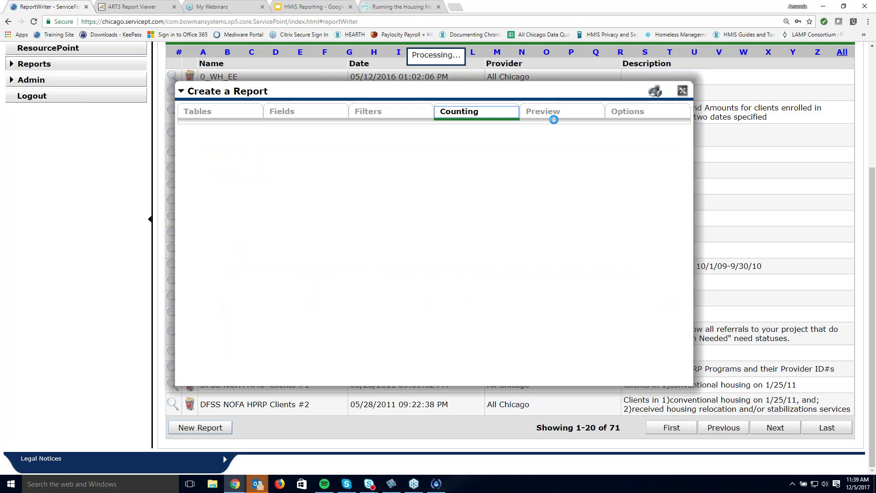
left_click(553, 118)
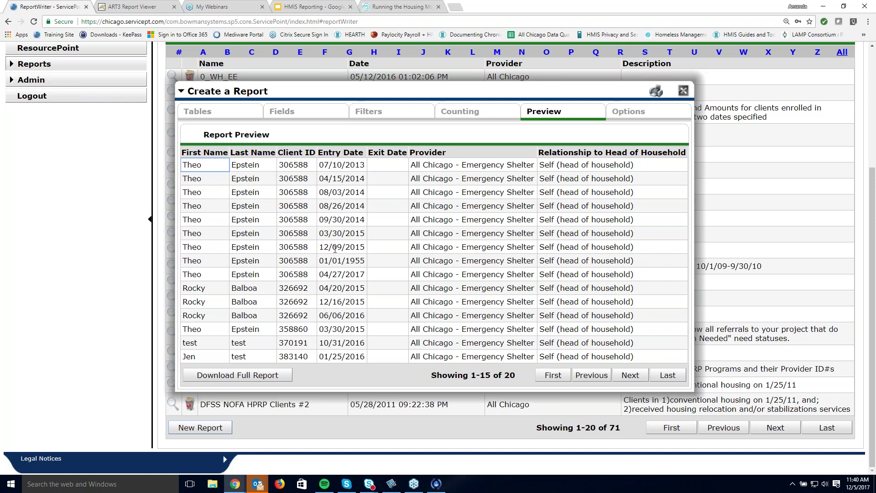
left_click_drag(522, 376, 511, 375)
left_click(528, 380)
left_click(631, 113)
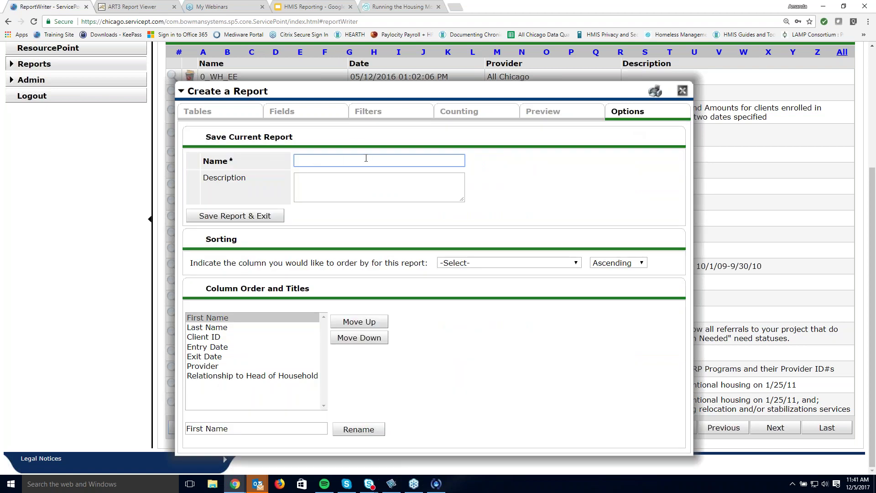
Return to the report preview and download the full report
left_click(563, 114)
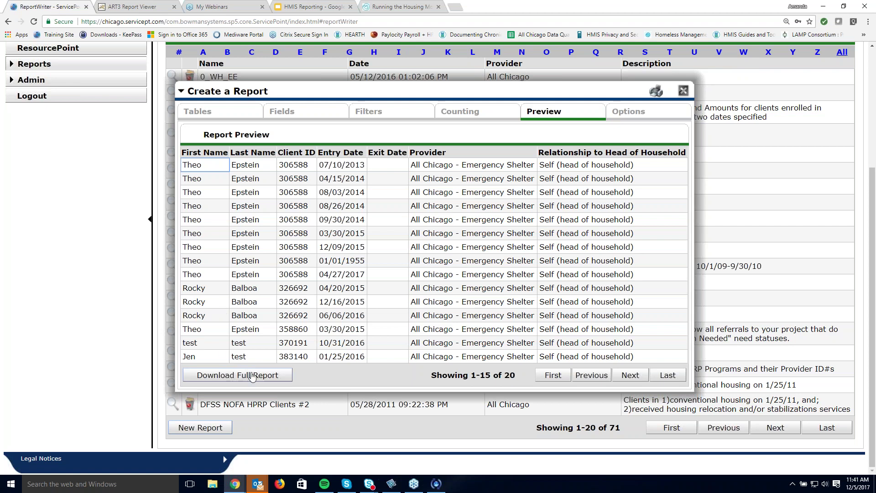
left_click(285, 377)
left_click(445, 310)
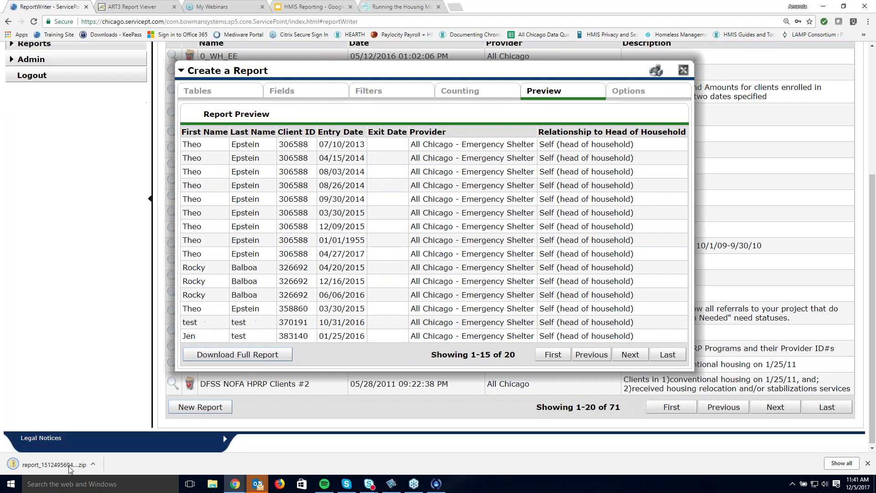
Open the downloaded zip archive and open the report CSV inside it in Excel
left_click(68, 466)
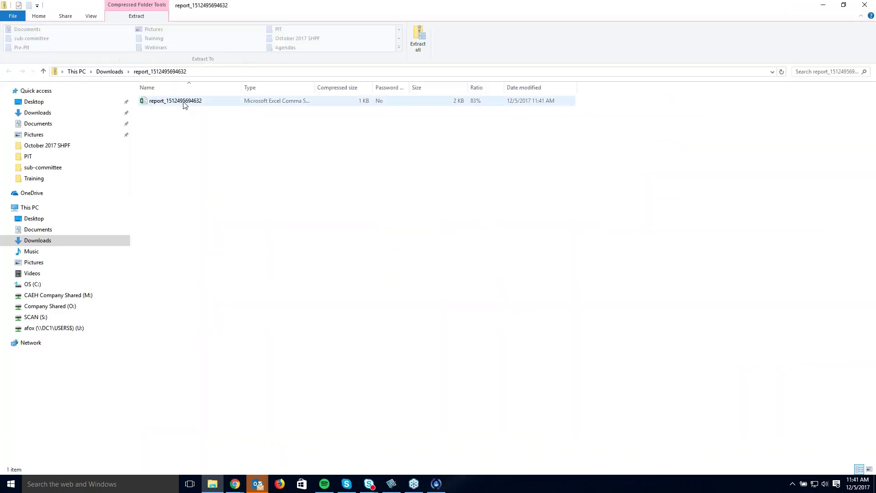
left_click(185, 104)
double_click(185, 103)
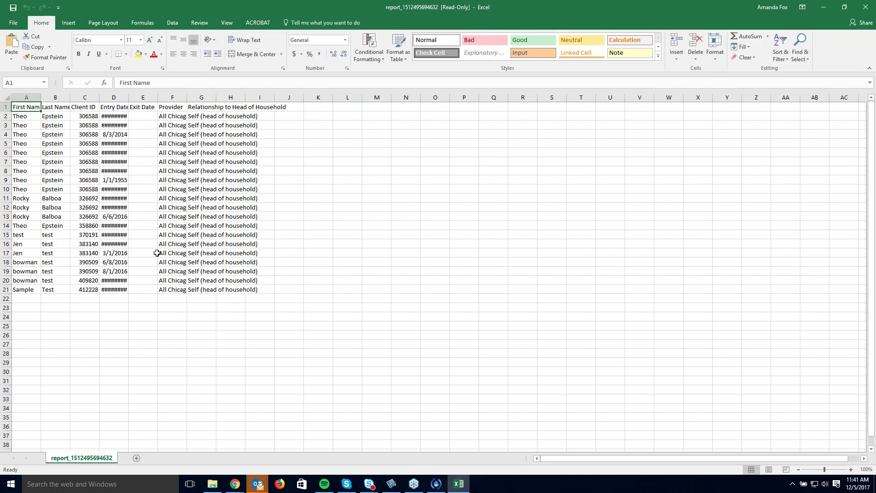
Return to the ReportWriter report in ServicePoint and enter Example 12-5-17 as its save name
mouse_move(237, 490)
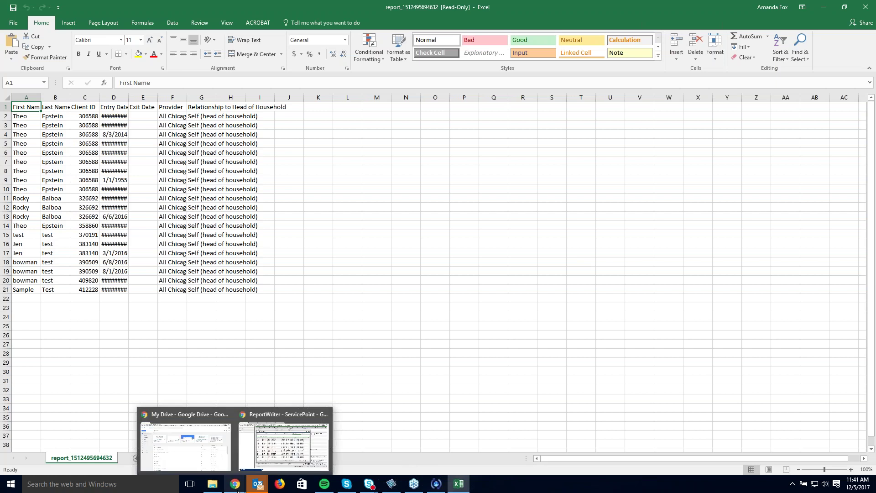
left_click(284, 445)
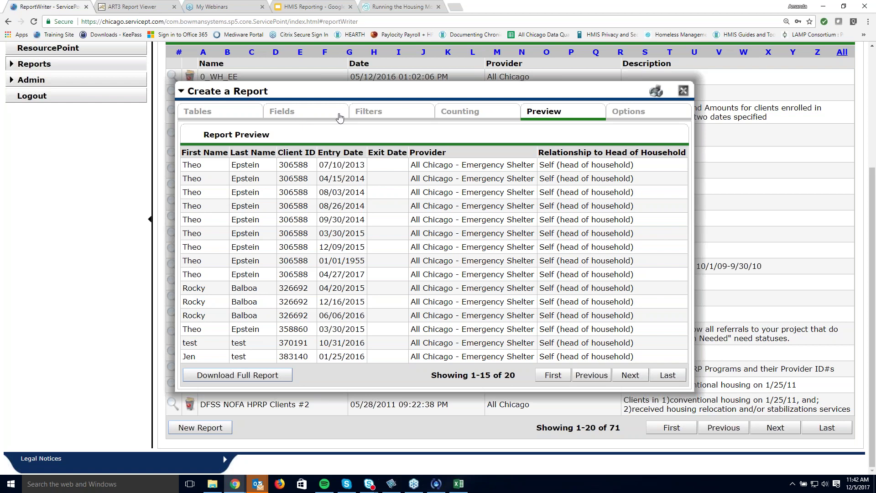
left_click(630, 112)
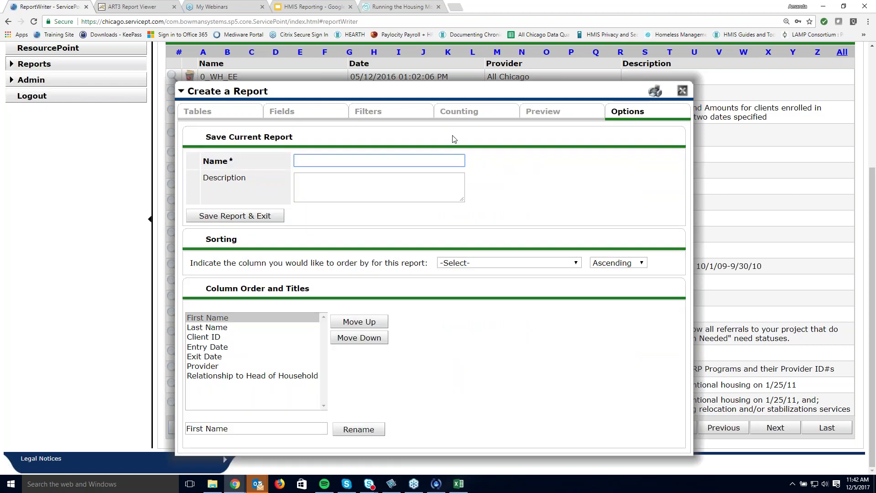
type("Example ")
type("12")
type("--")
type("5-17")
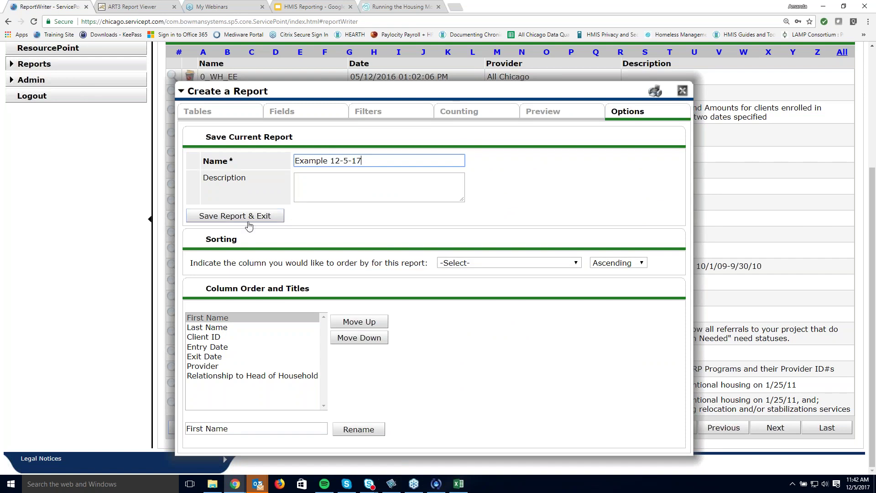
left_click(310, 182)
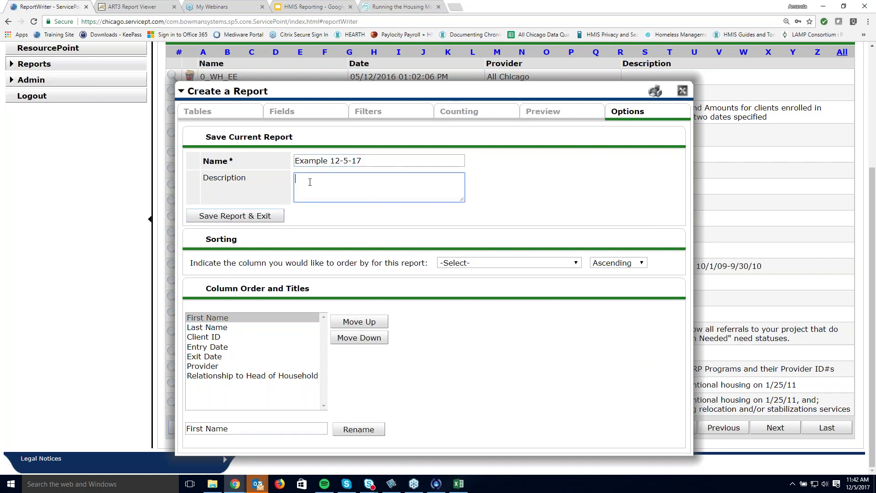
Reorder the report columns so Client ID comes first, ahead of First Name and Last Name
left_click(266, 327)
left_click(263, 338)
left_click(349, 343)
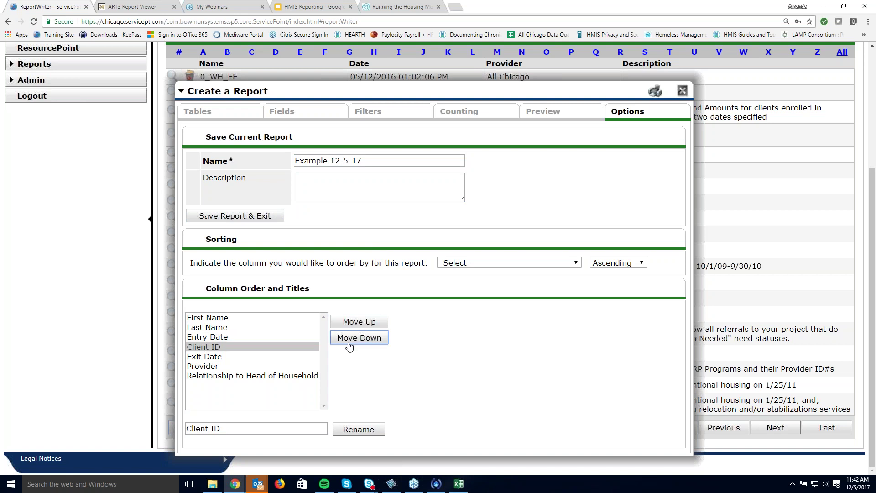
left_click(371, 323)
left_click(372, 323)
left_click(371, 323)
left_click(261, 323)
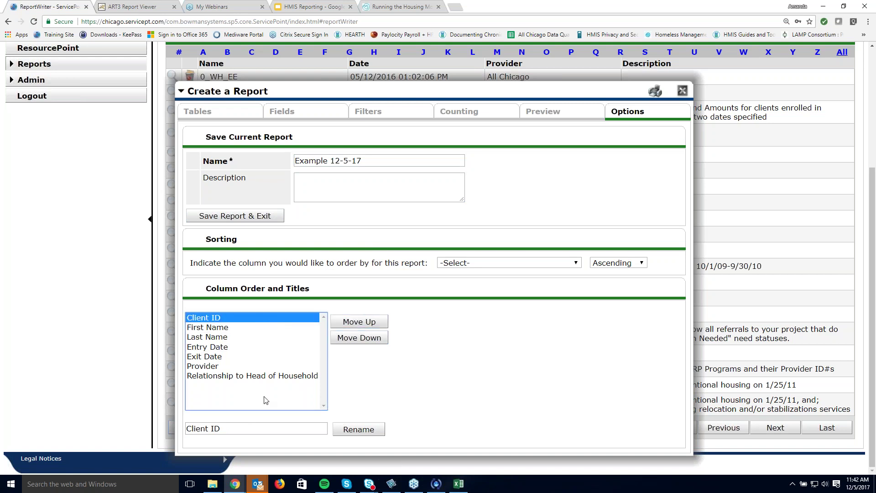
left_click(251, 428)
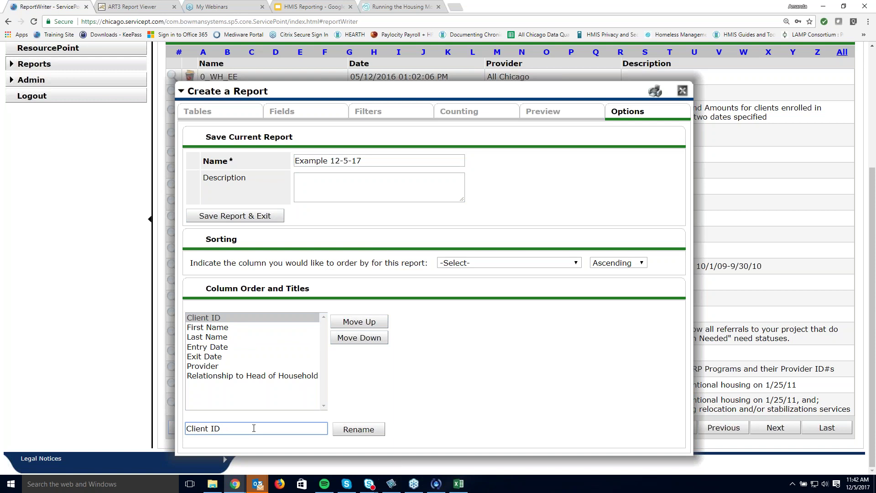
key("BackSpace")
key("BackSpace")
type("id")
Rename the Provider column title to Project
left_click(212, 366)
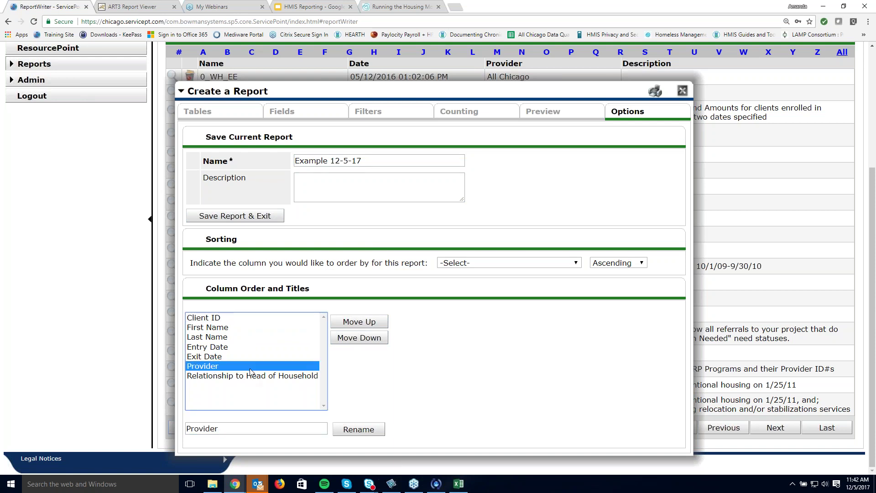
left_click(267, 430)
double_click(267, 430)
type("PRojec")
key("BackSpace")
key("BackSpace")
key("BackSpace")
key("BackSpace")
key("BackSpace")
type("roject")
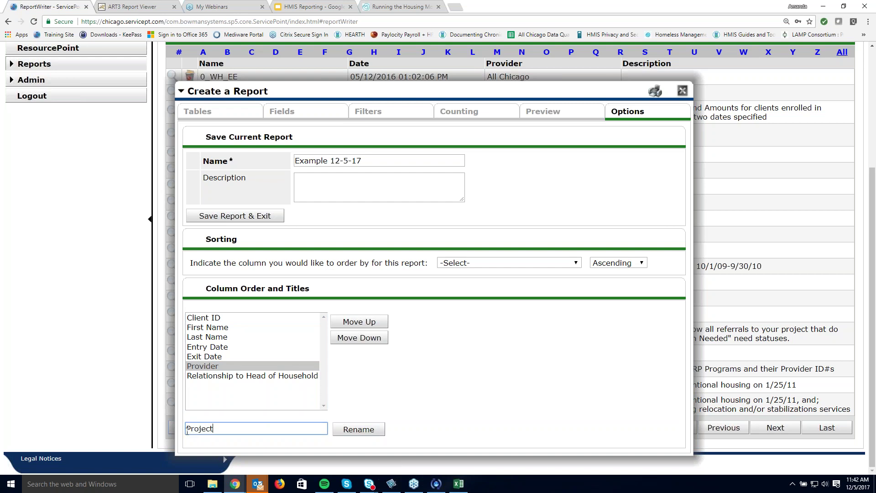
left_click(377, 434)
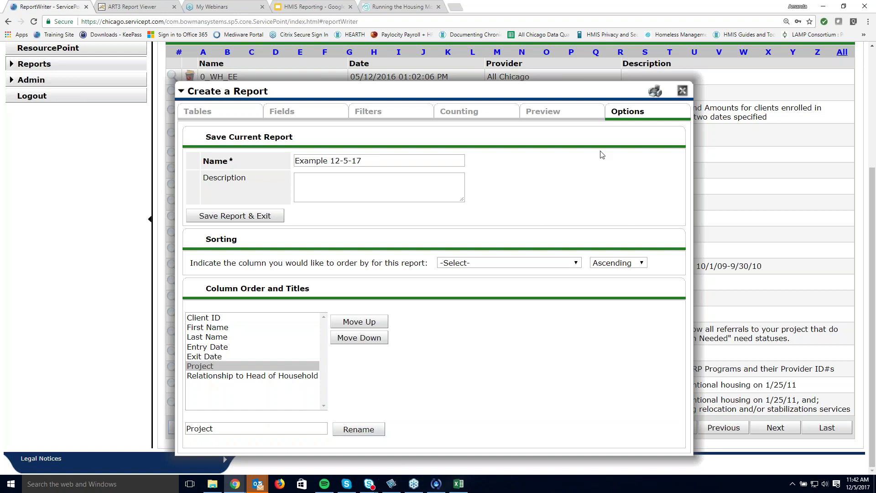
Save the report and exit, and reopen Example 12-5-17 from the saved reports filed under E
left_click(221, 217)
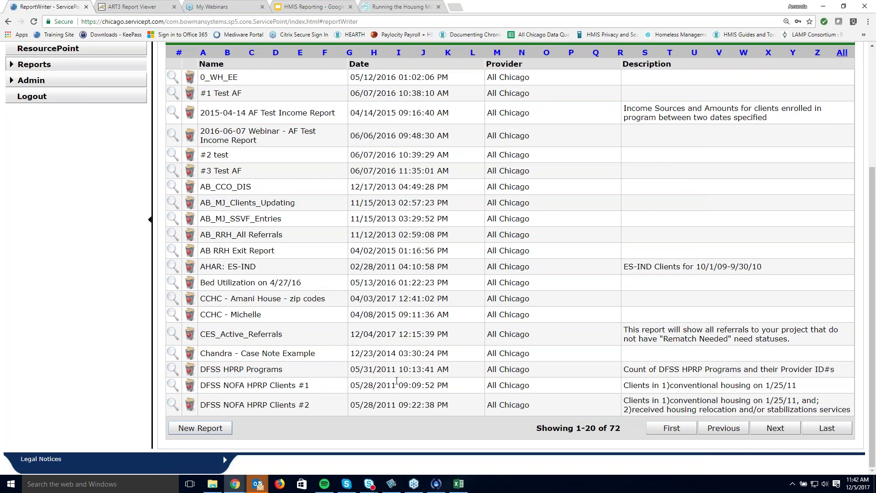
scroll(219, 156, "up", 2)
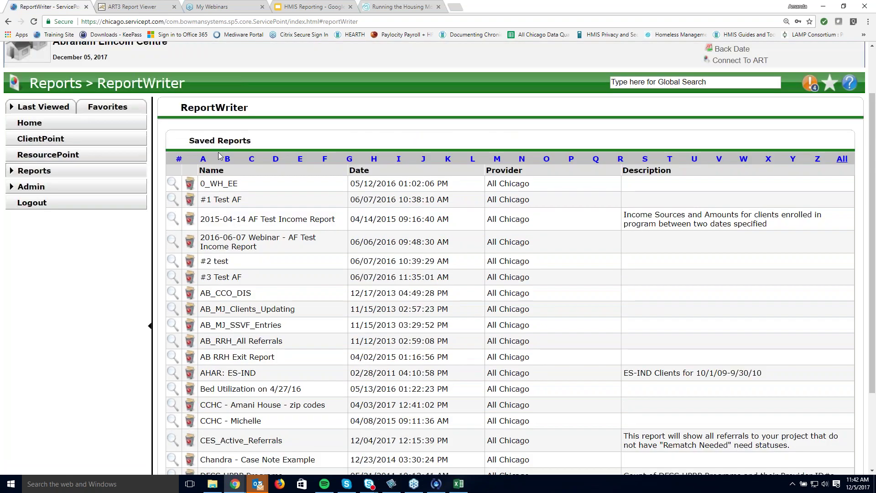
left_click(300, 159)
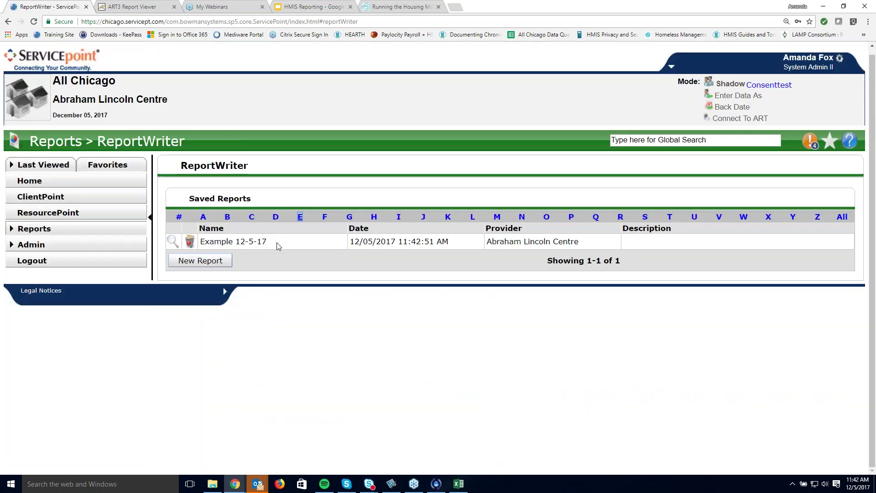
left_click(172, 242)
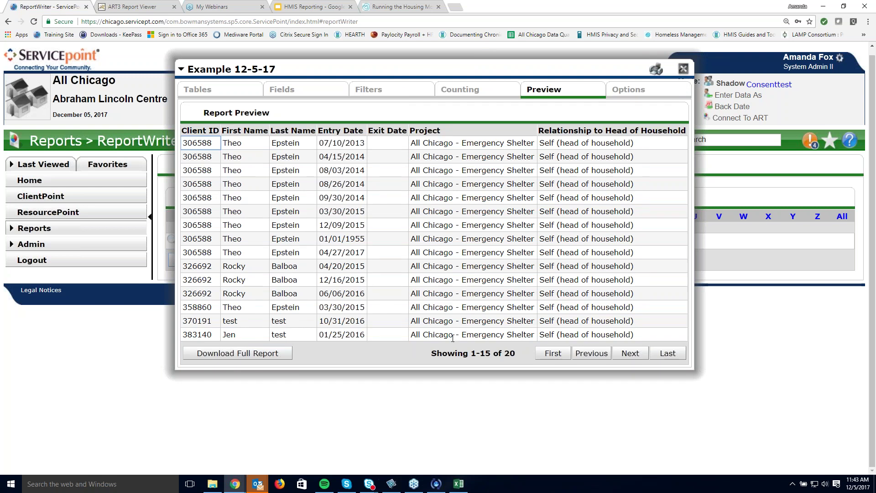
left_click_drag(518, 354, 494, 351)
left_click(521, 358)
Remove the Relationship to Head of Household filter and check the report's counts and preview without it
left_click(390, 94)
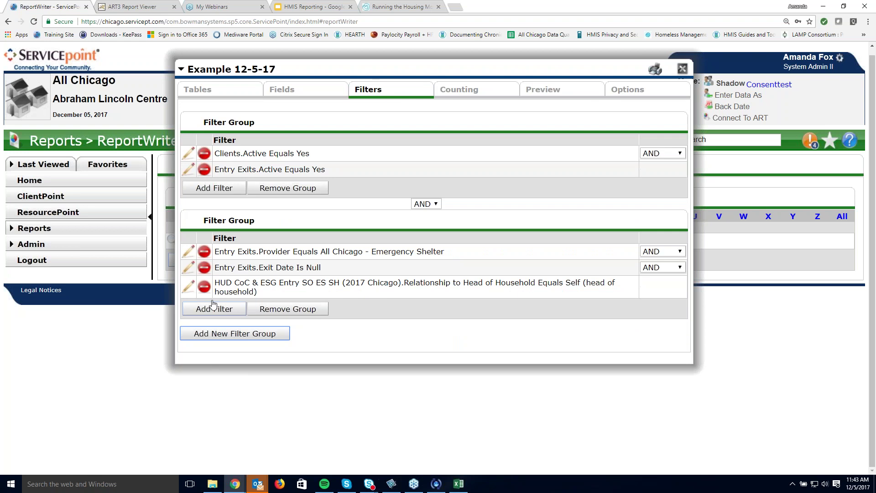
left_click(204, 288)
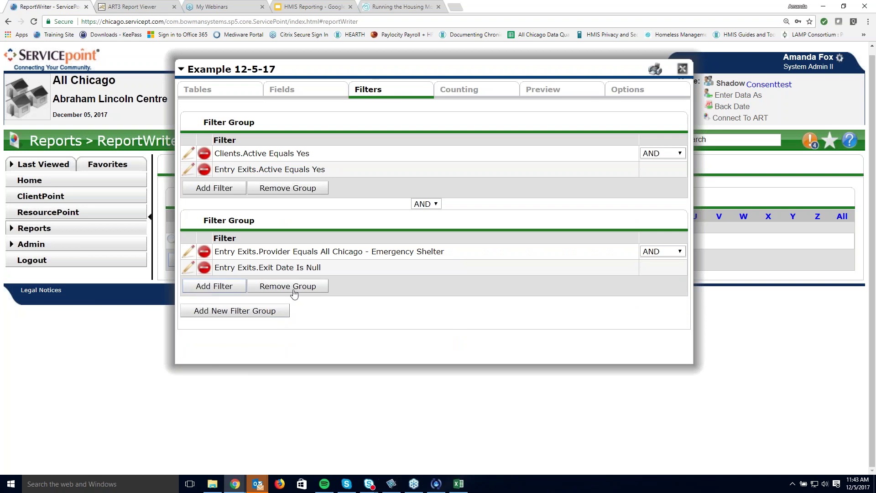
left_click(489, 95)
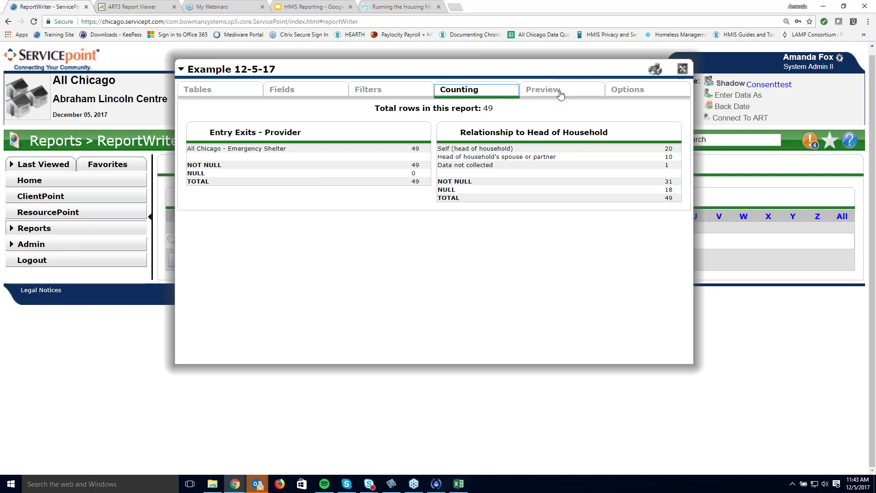
left_click(560, 91)
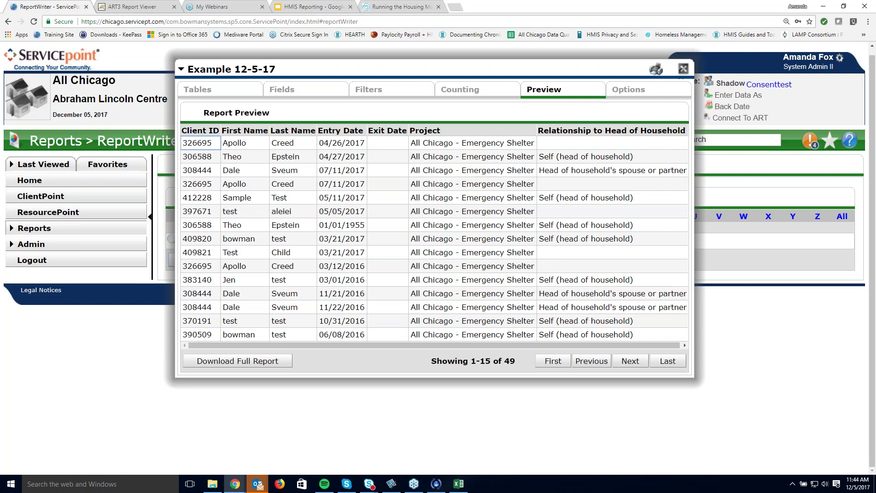
double_click(510, 360)
left_click(524, 361)
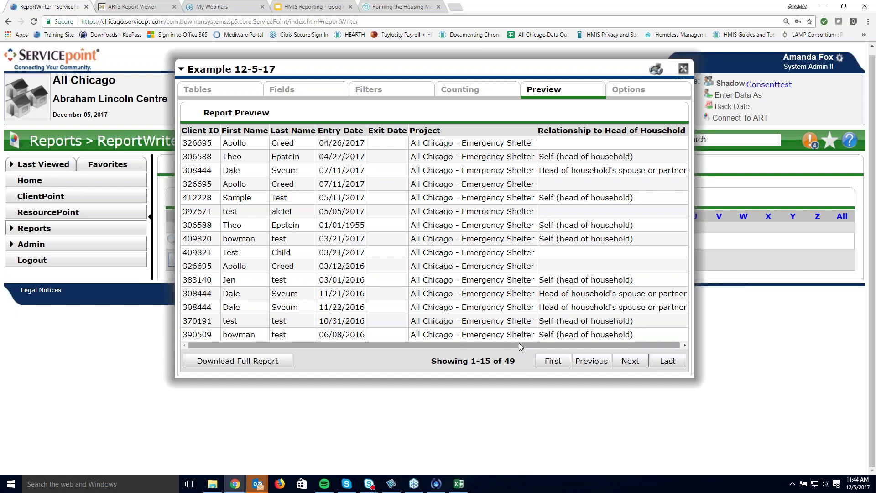
Save the modified report as a separate report named Example 12-5-2017
left_click(630, 89)
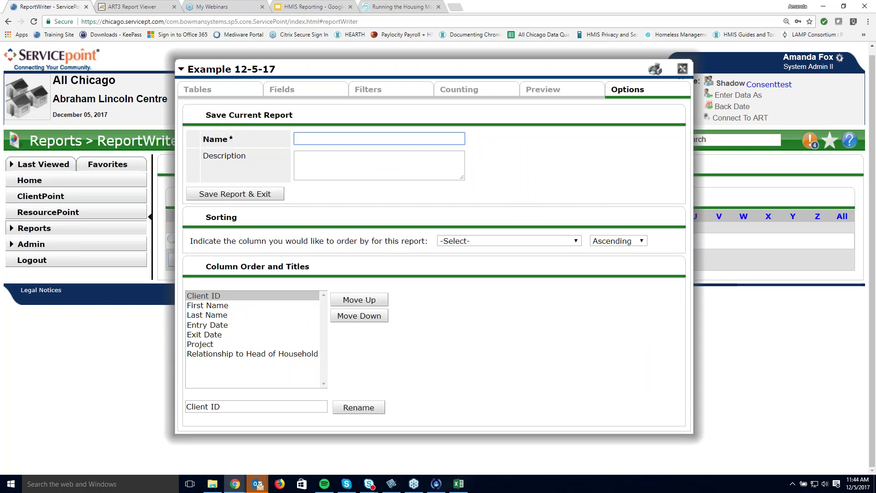
key("Return")
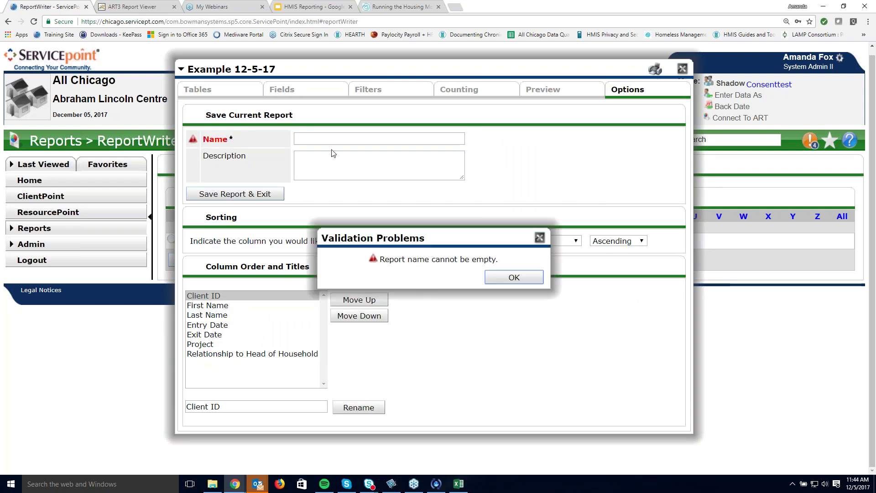
key("Return")
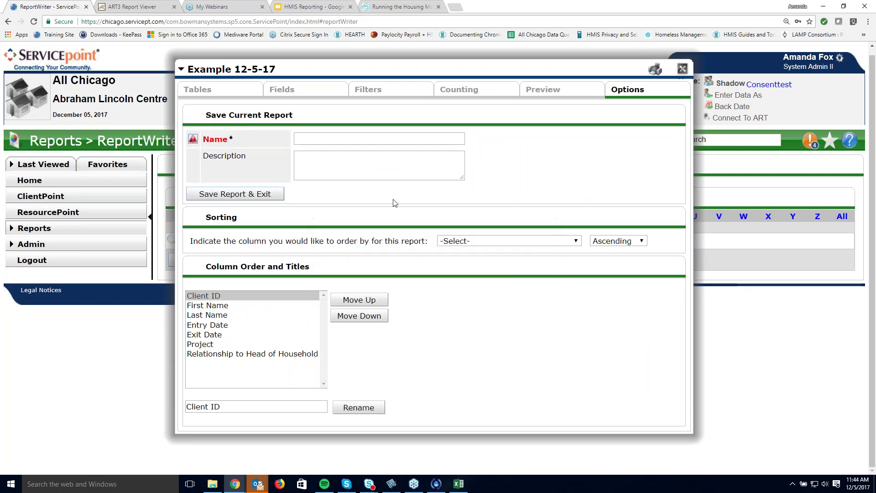
left_click(309, 139)
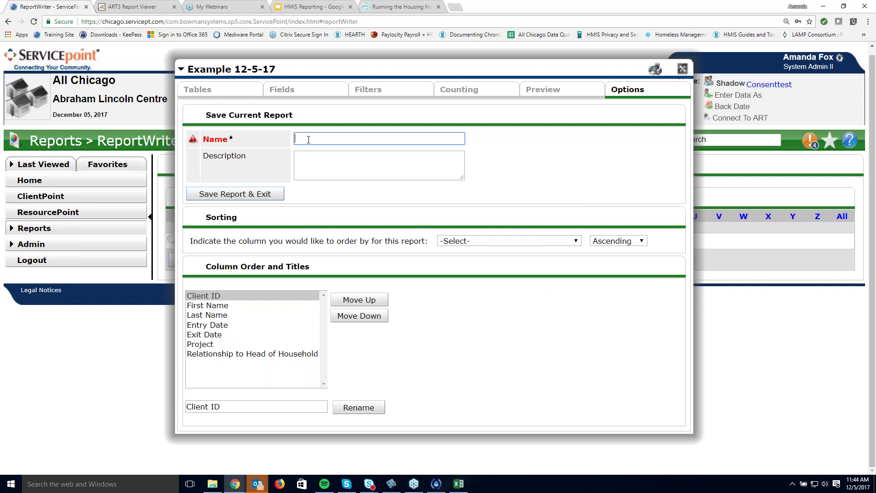
type("Example 12-5-2017")
left_click(278, 194)
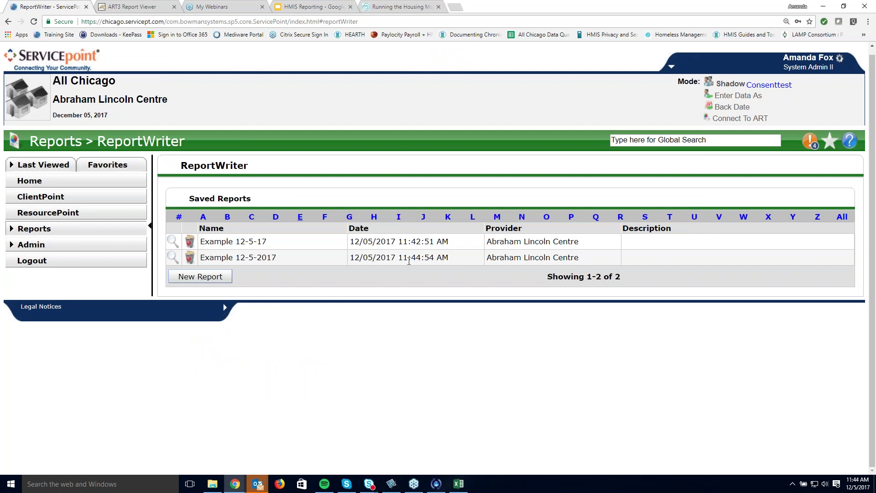
left_click(277, 257)
left_click_drag(267, 257, 257, 258)
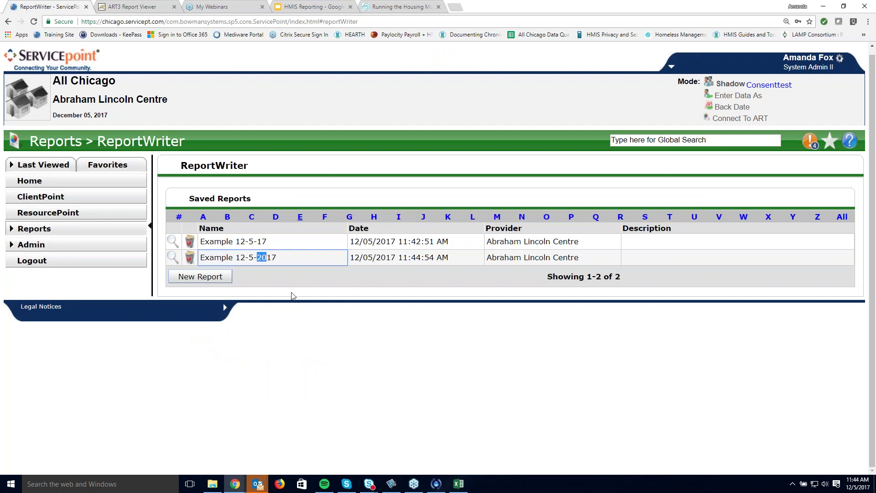
left_click(294, 267)
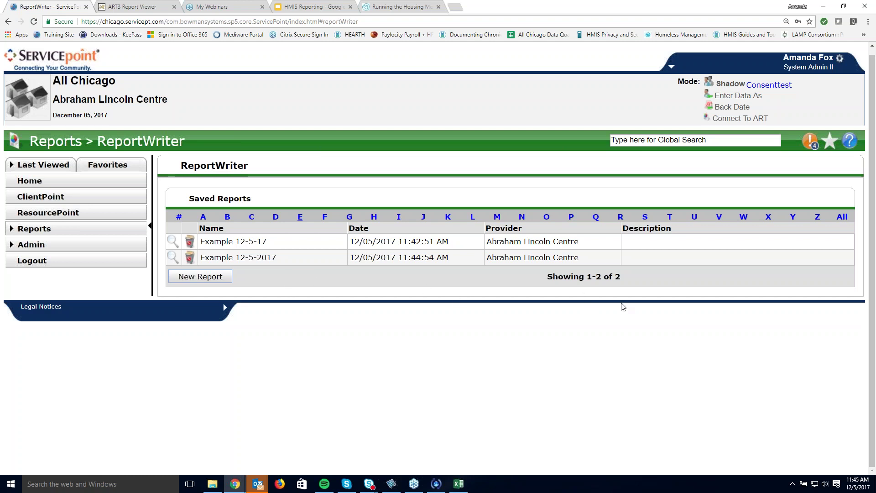
List all saved reports and open the preview of CES_Active_Referrals
left_click(842, 217)
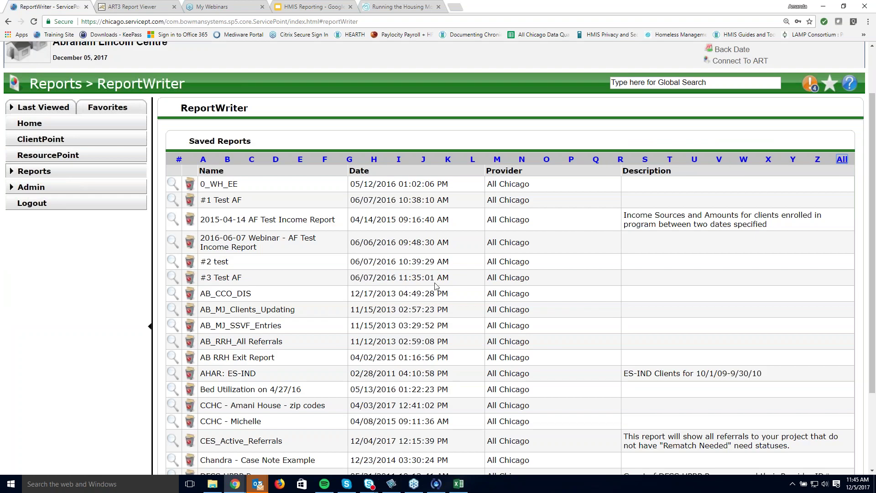
scroll(442, 301, "down", 3)
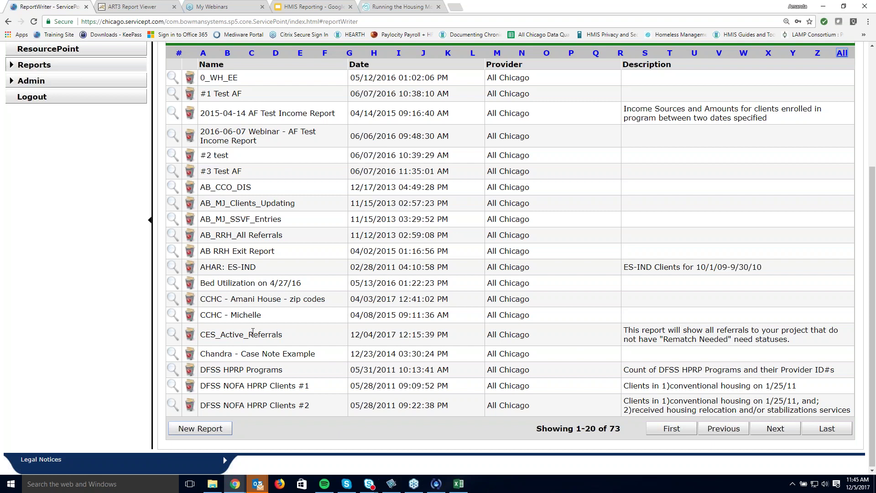
left_click_drag(275, 334, 201, 334)
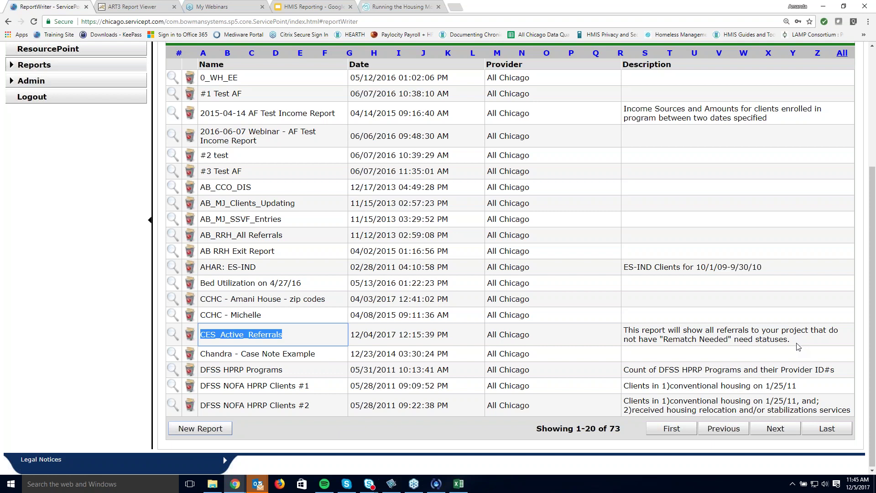
left_click(173, 335)
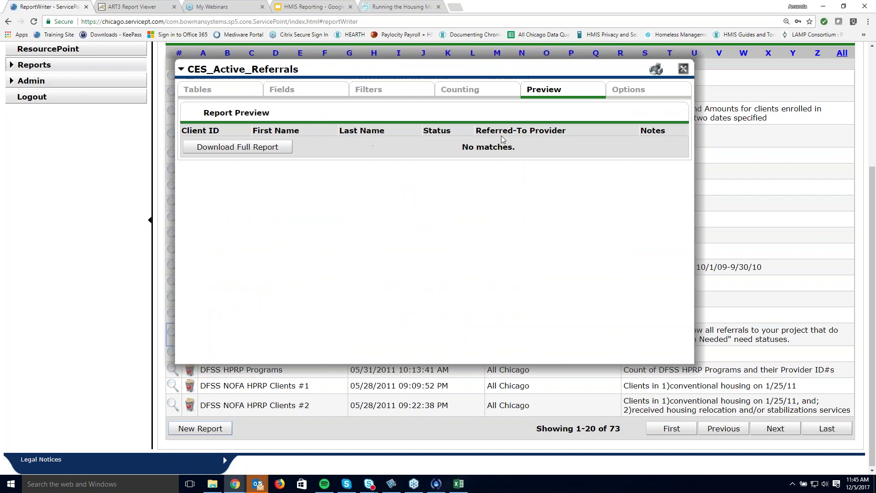
left_click_drag(515, 144, 462, 150)
Review the filter groups of CES_Active_Referrals, including the need status, Housing Move-in Date and Referred-To Provider filters
left_click(386, 92)
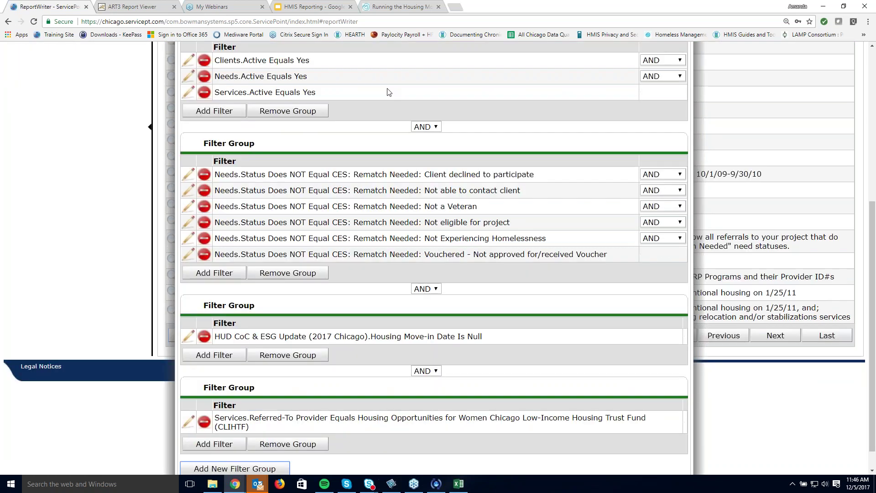
scroll(435, 291, "up", 2)
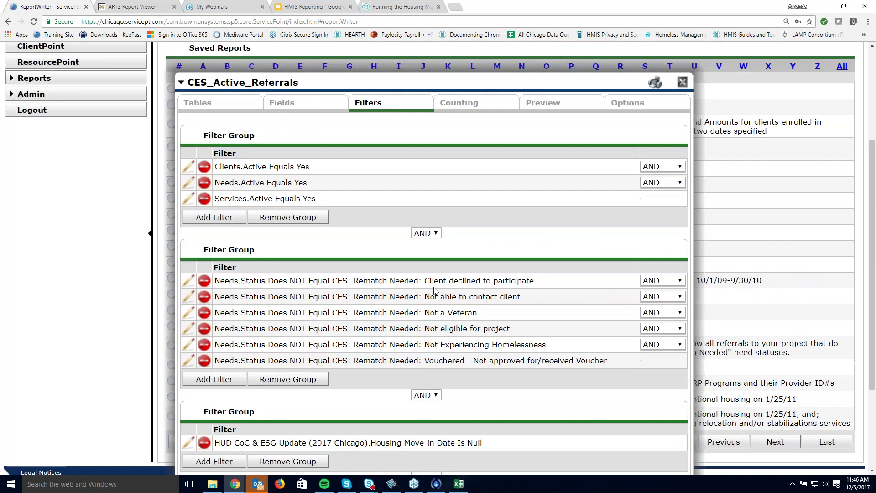
scroll(434, 291, "down", 3)
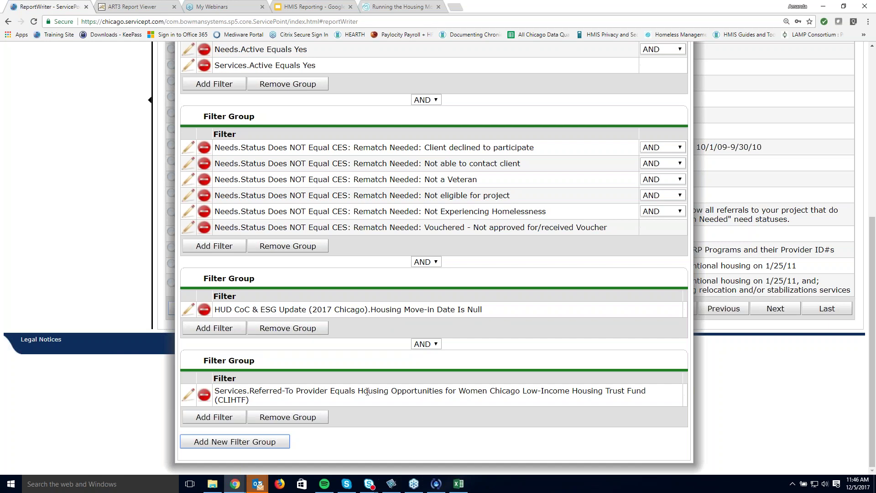
left_click_drag(374, 391, 652, 390)
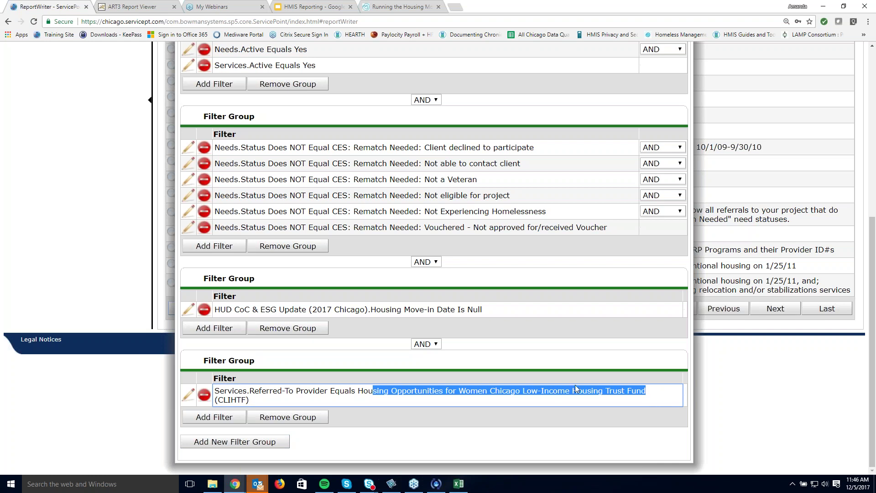
Change the Referred-To Provider filter to All Chicago - PSH (1415) using a provider search for "all chicago"
left_click(547, 395)
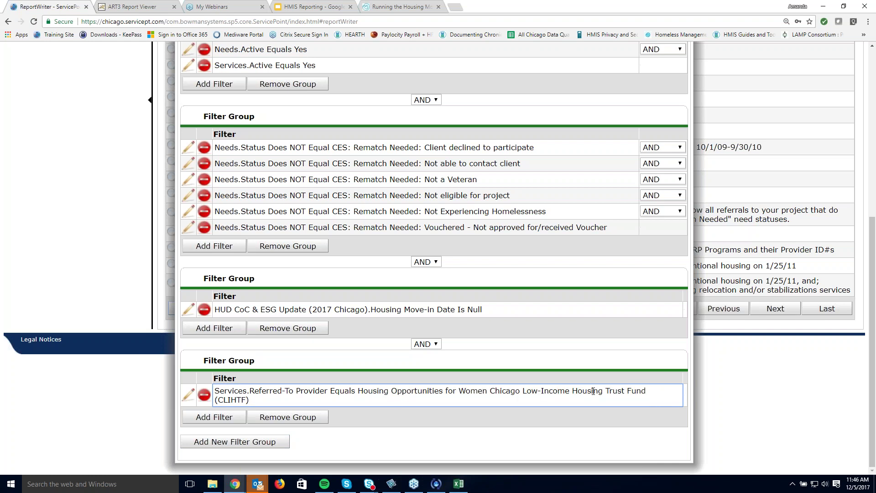
scroll(609, 391, "up", 3)
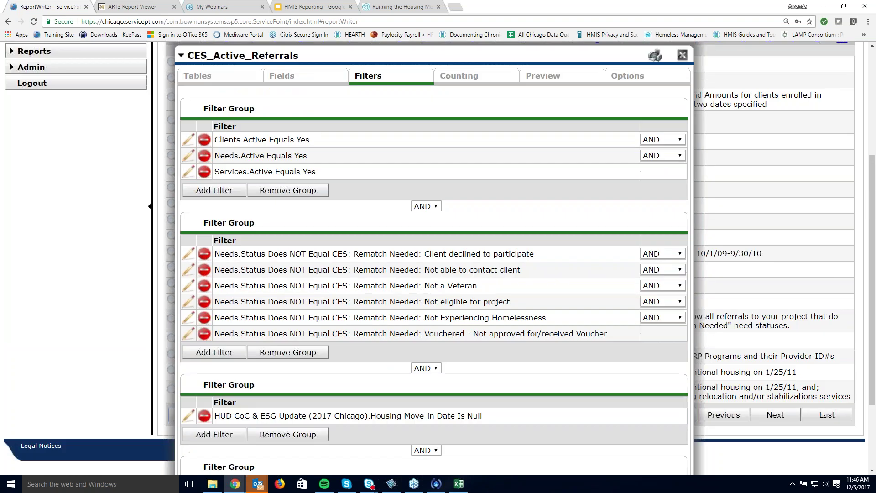
scroll(614, 394, "down", 3)
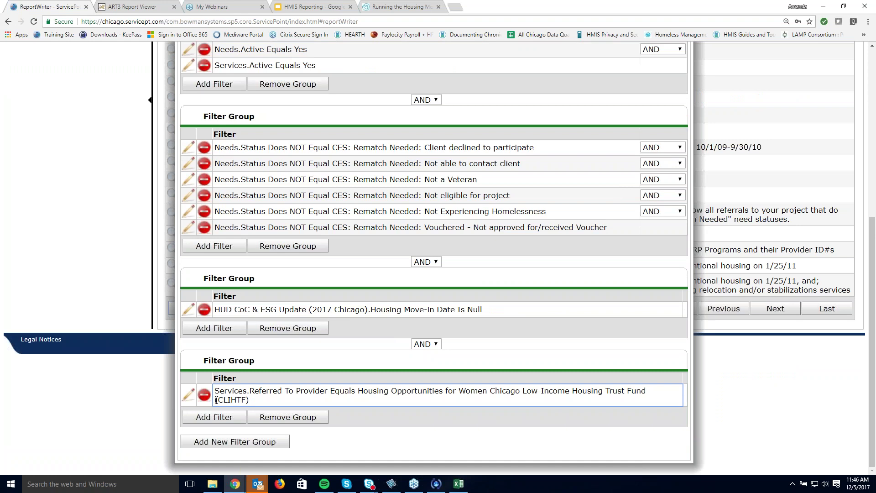
left_click(187, 395)
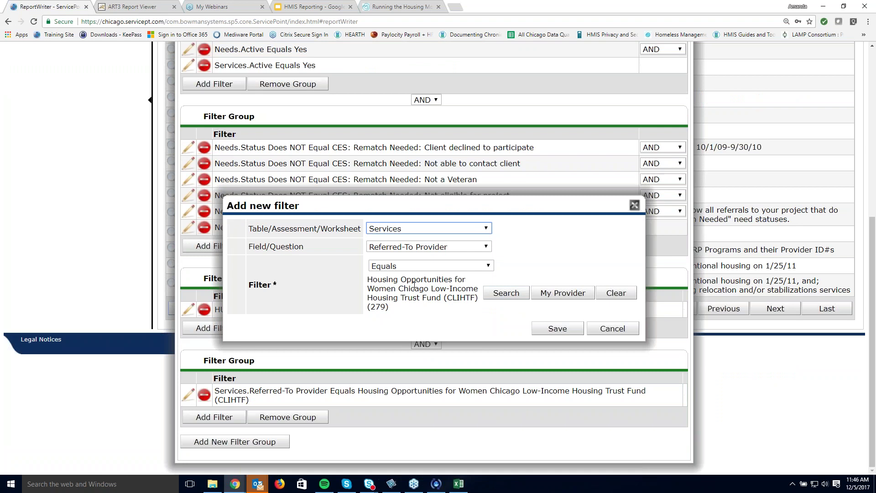
left_click(504, 293)
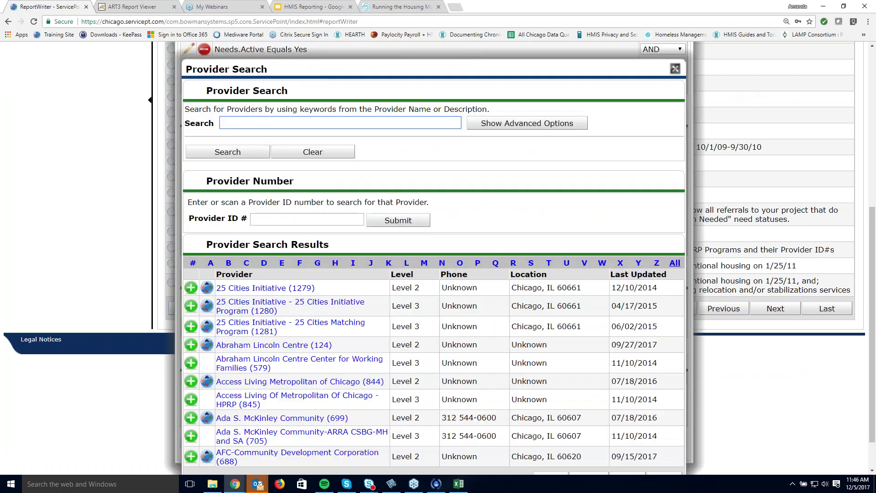
type("allc hic")
key("BackSpace")
key("BackSpace")
key("BackSpace")
key("BackSpace")
key("BackSpace")
type("chiagco")
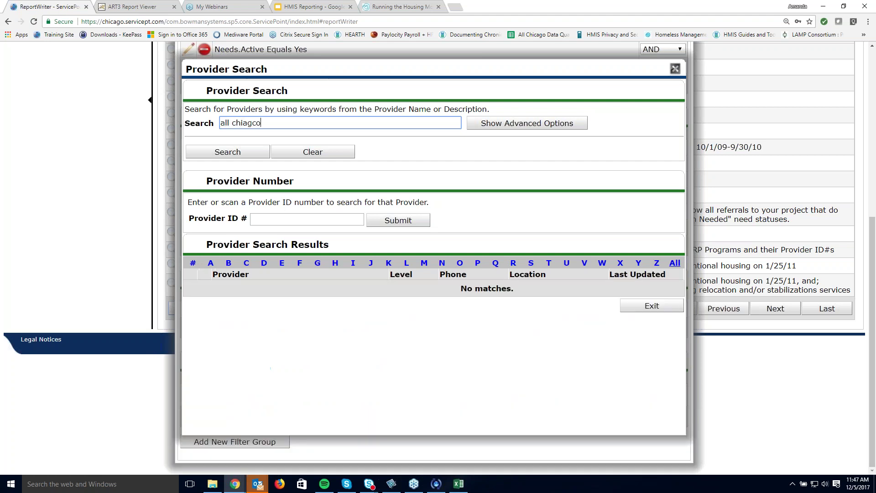
key("BackSpace")
key("BackSpace")
key("BackSpace")
key("BackSpace")
type("cago")
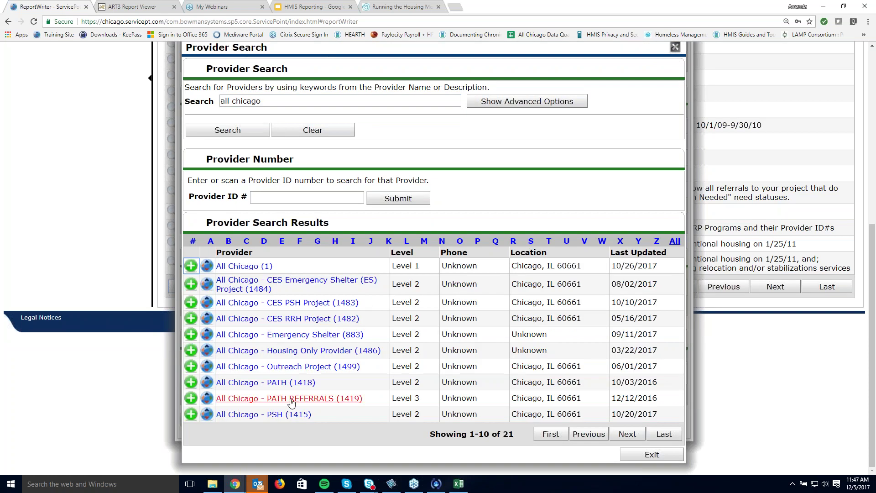
left_click(191, 414)
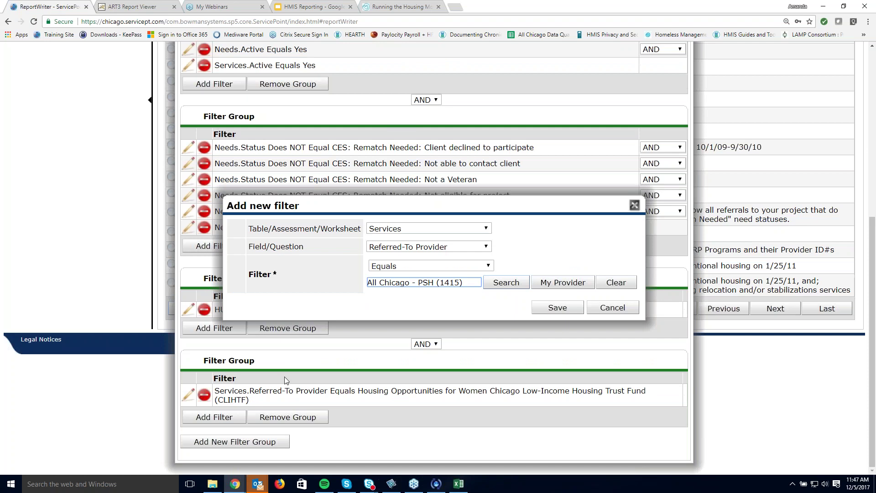
left_click(557, 307)
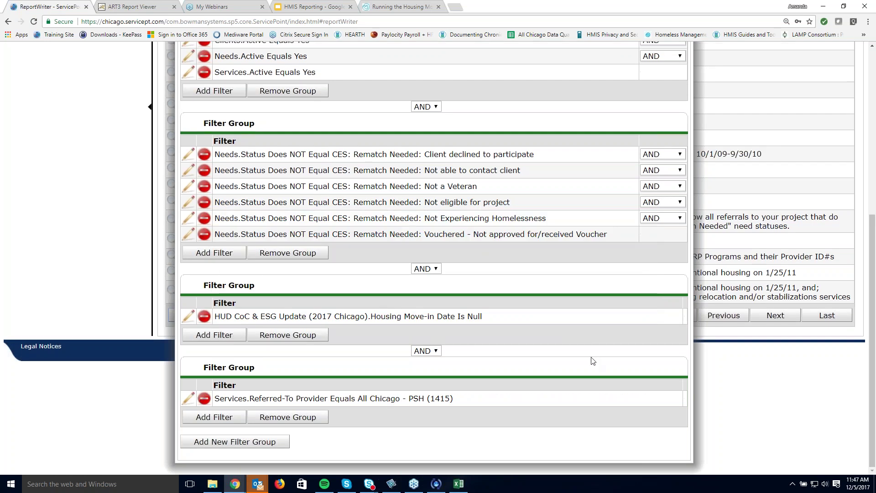
Check the counts and preview of CES_Active_Referrals with the new provider filter
scroll(592, 361, "up", 5)
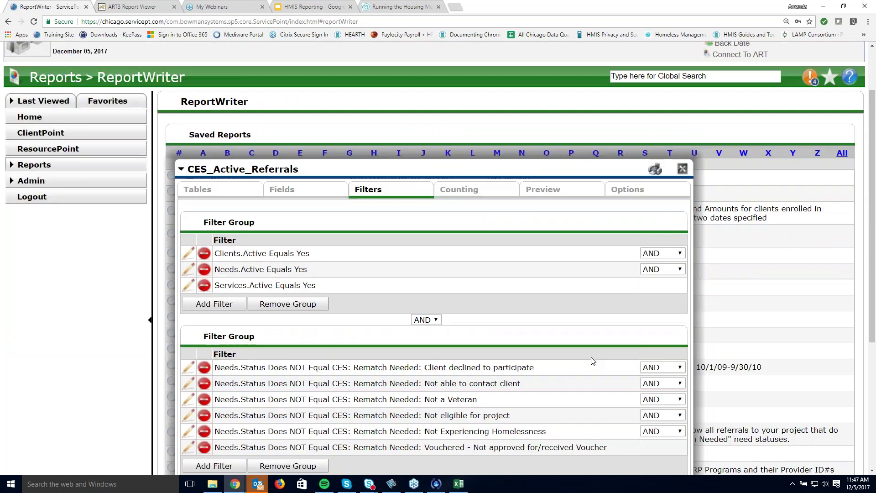
left_click(478, 194)
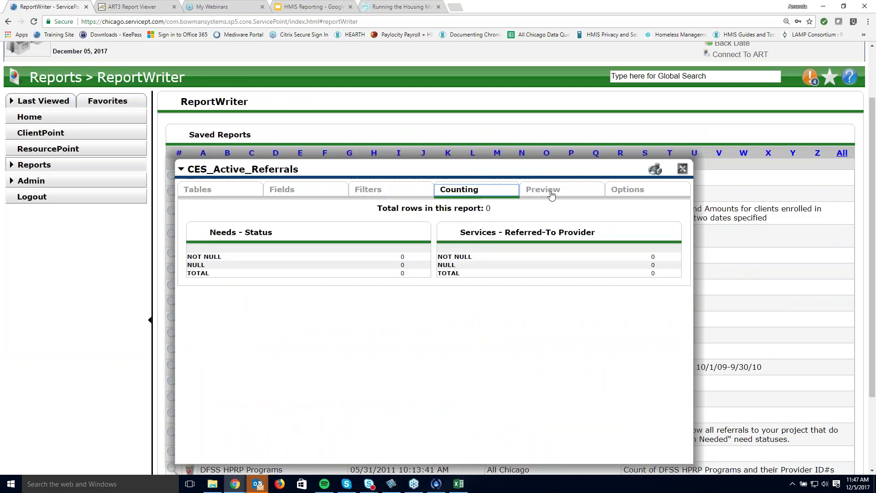
left_click(552, 194)
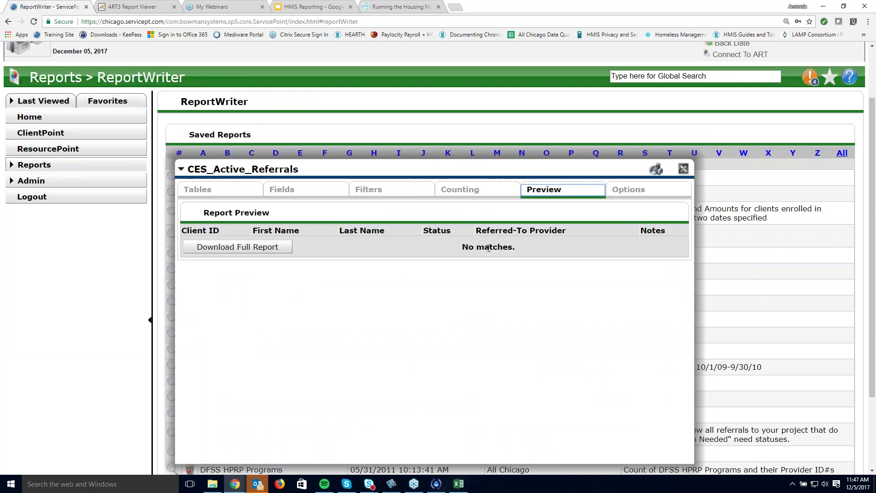
Save the adjusted report under the name "CES_Active referrals for All chicago 12-5-17"
left_click(639, 196)
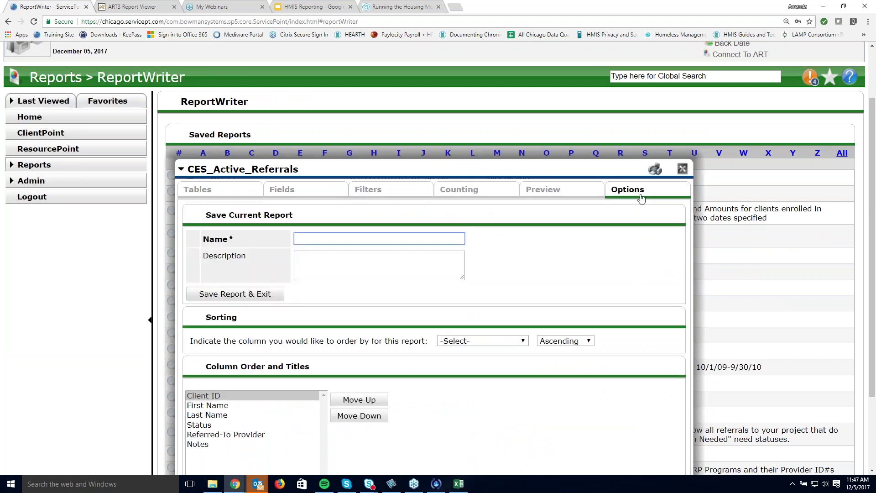
type("CES_Active referrals for All chicago")
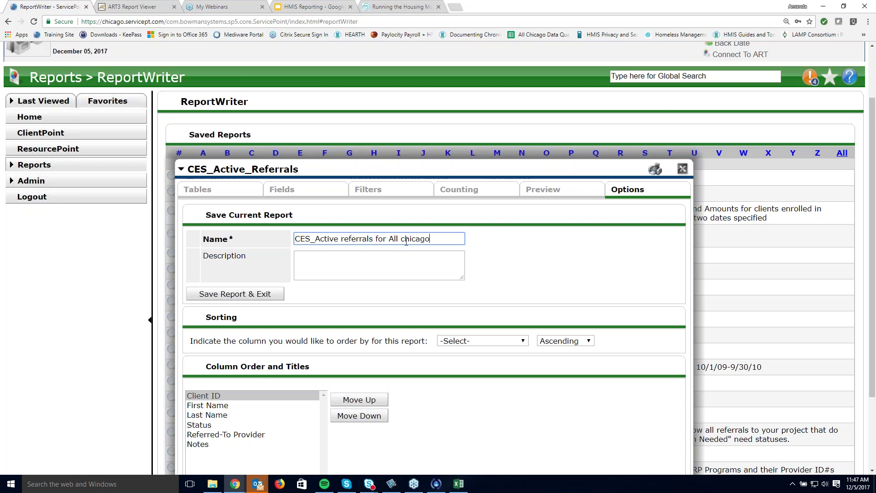
type("12-5-17")
left_click(221, 295)
Compare the original CES_Active_Referrals entry with the newly saved copy in the saved reports list, including date and provider
scroll(306, 285, "down", 2)
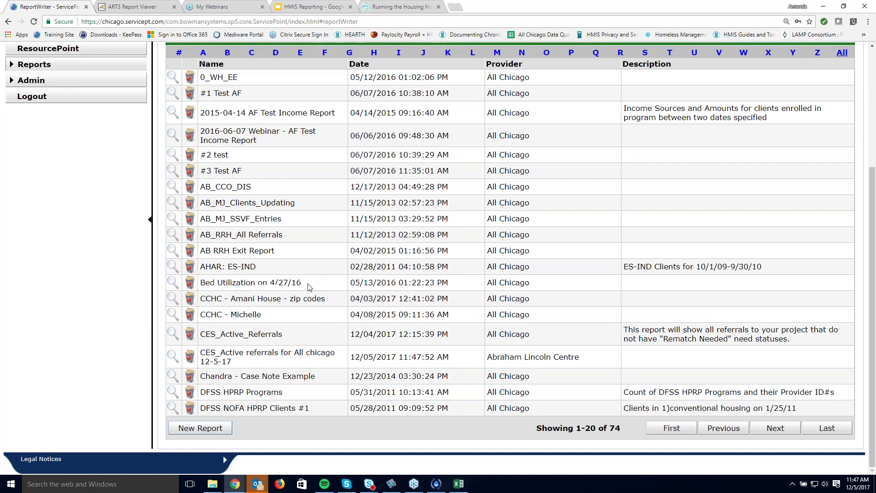
left_click_drag(284, 334, 207, 342)
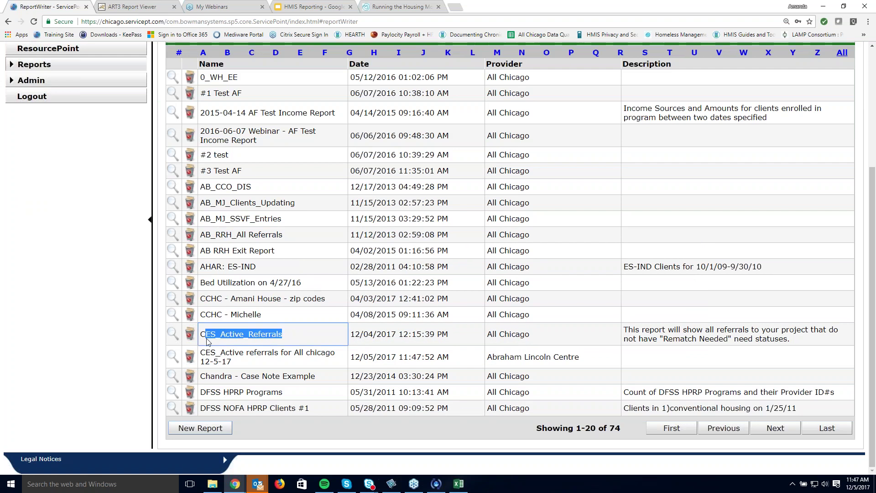
left_click(233, 365)
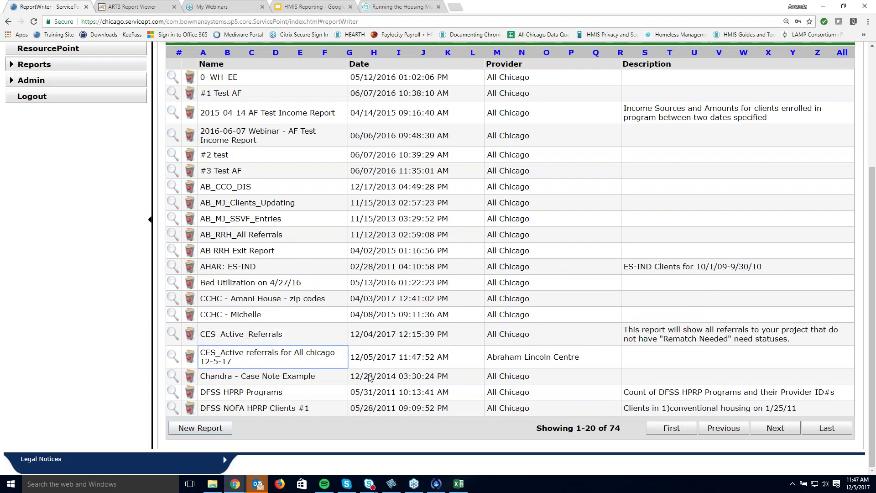
left_click_drag(587, 361, 485, 366)
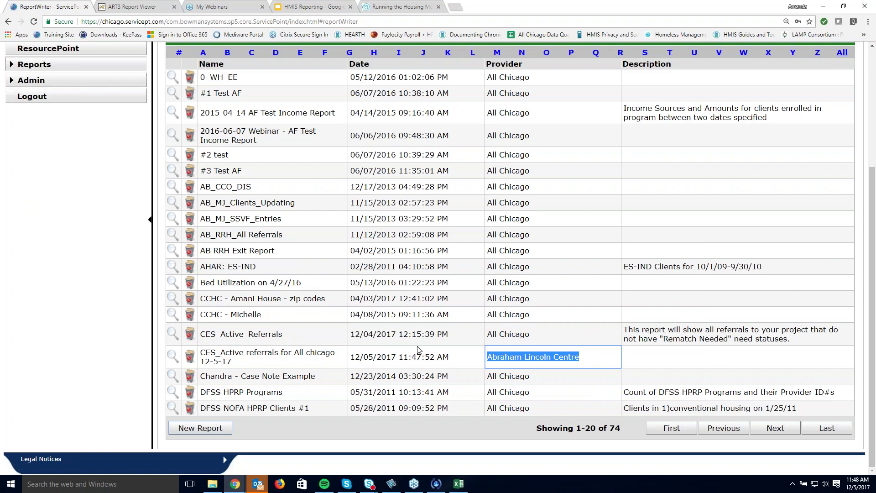
left_click_drag(524, 361, 402, 358)
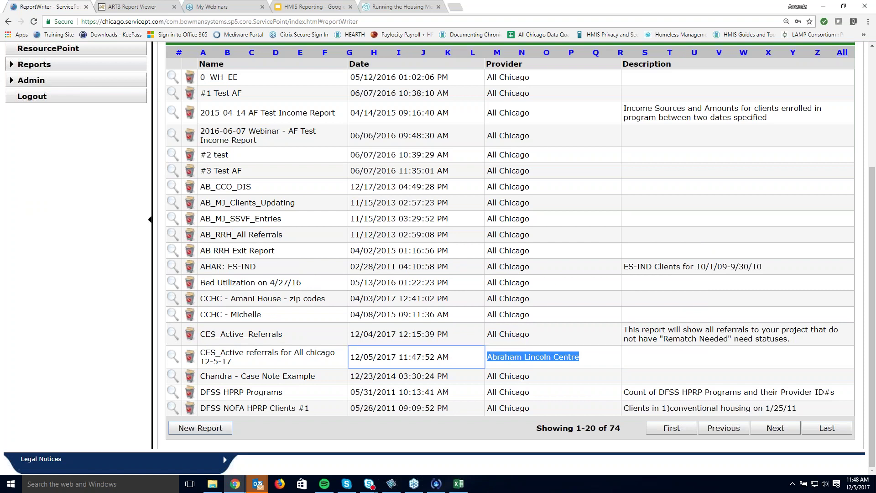
left_click(420, 365)
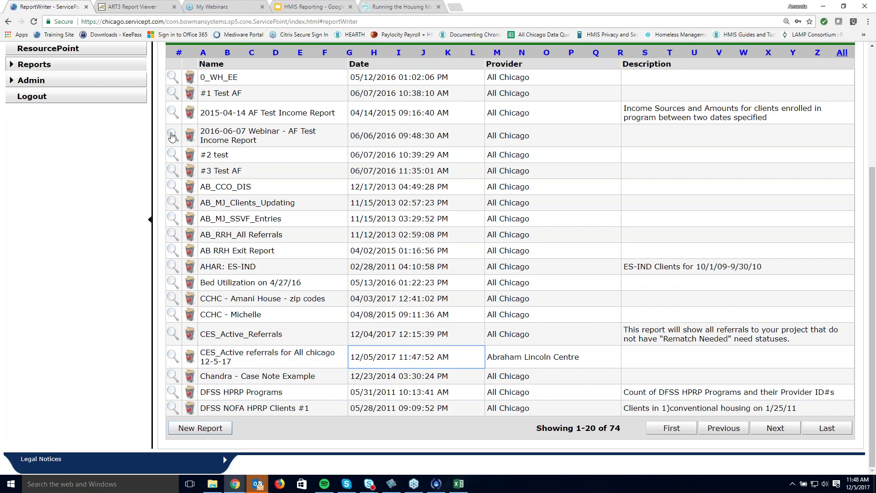
Open the preview of 2016-06-07 Webinar - AF Test Income Report and examine its entry, exit, income and start/end date columns
left_click_drag(250, 141, 204, 143)
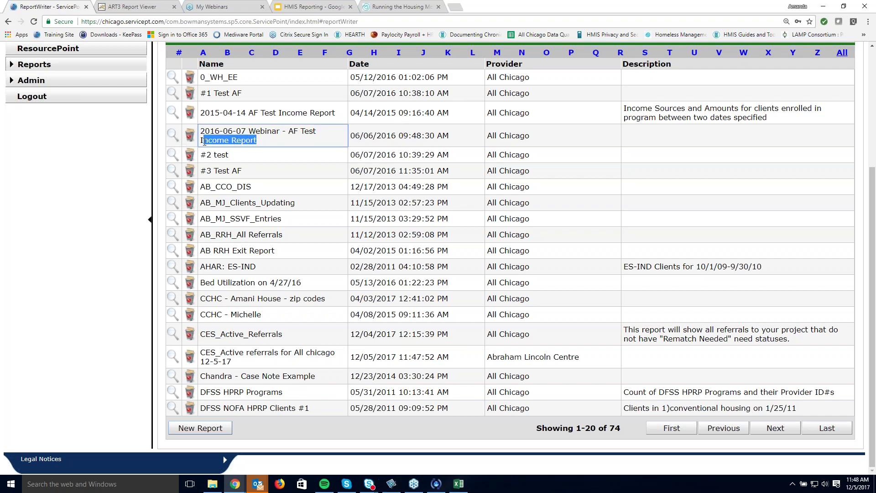
left_click(174, 136)
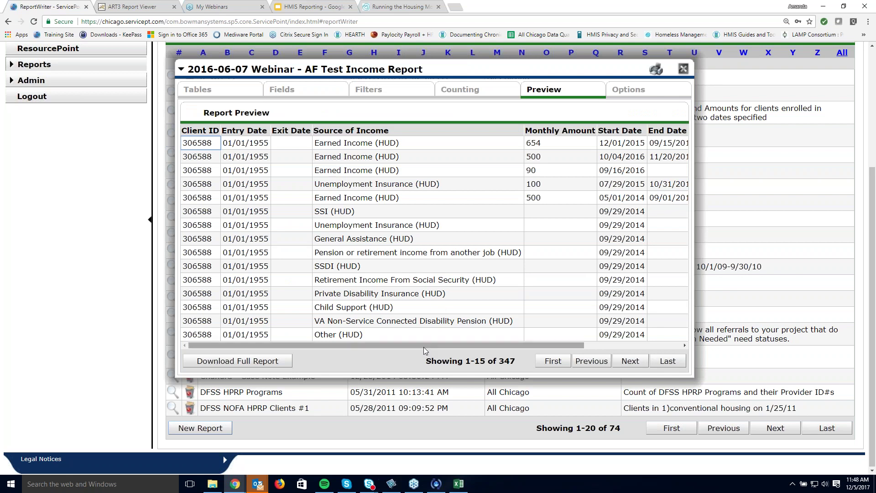
mouse_move(423, 346)
left_mouse_down()
mouse_move(450, 344)
mouse_move(412, 341)
mouse_move(434, 340)
left_mouse_up()
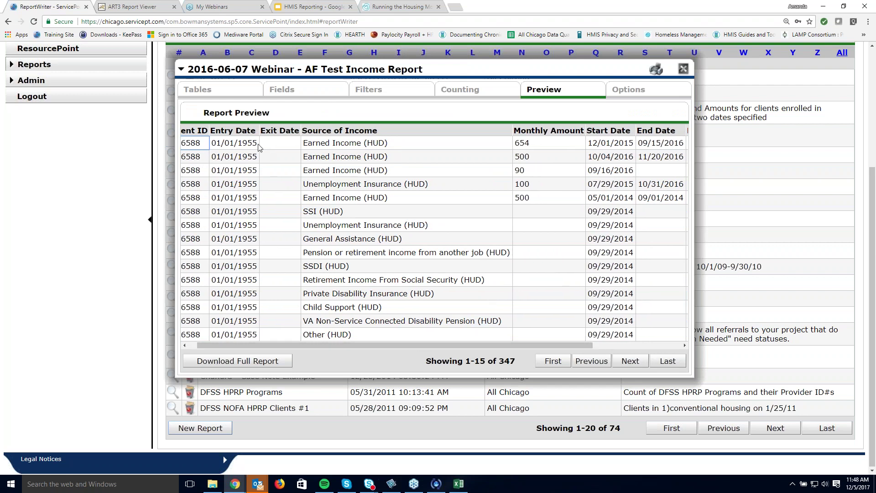
double_click(238, 145)
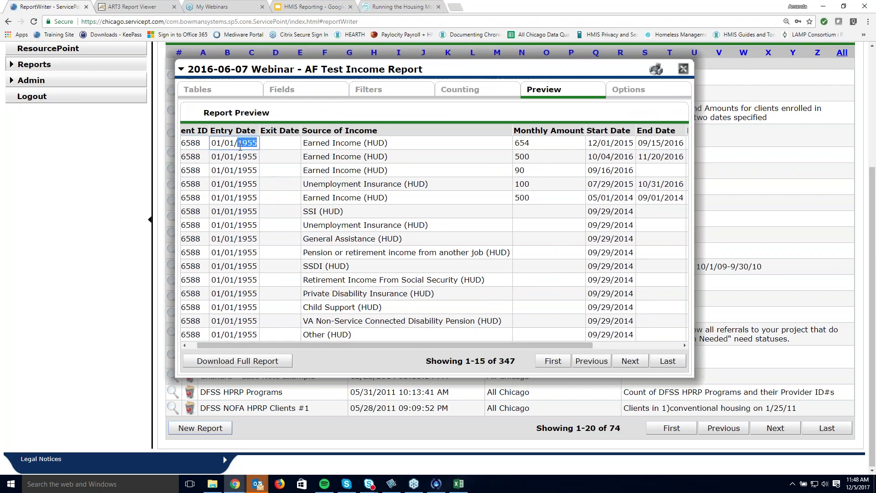
left_click(286, 145)
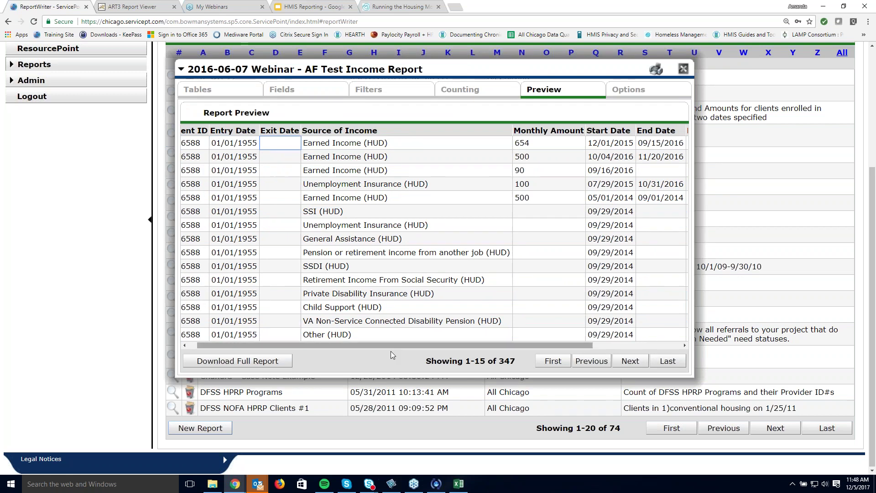
left_click_drag(389, 346, 486, 343)
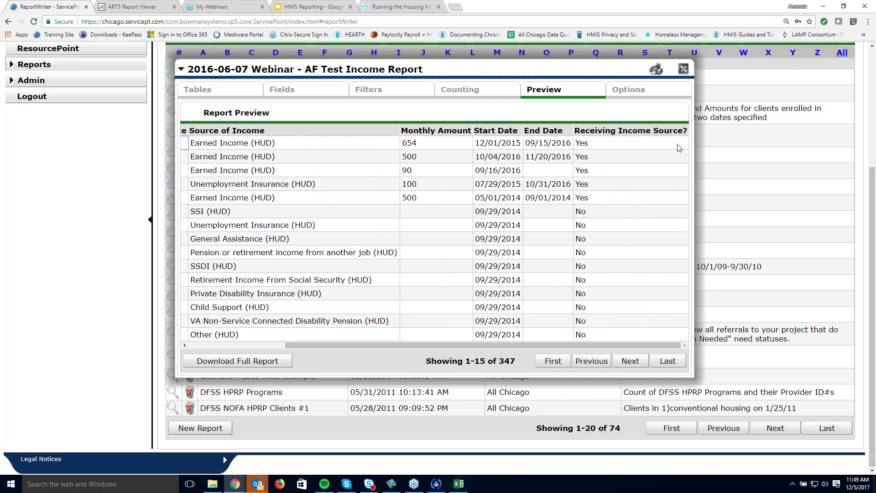
left_click_drag(557, 343, 450, 363)
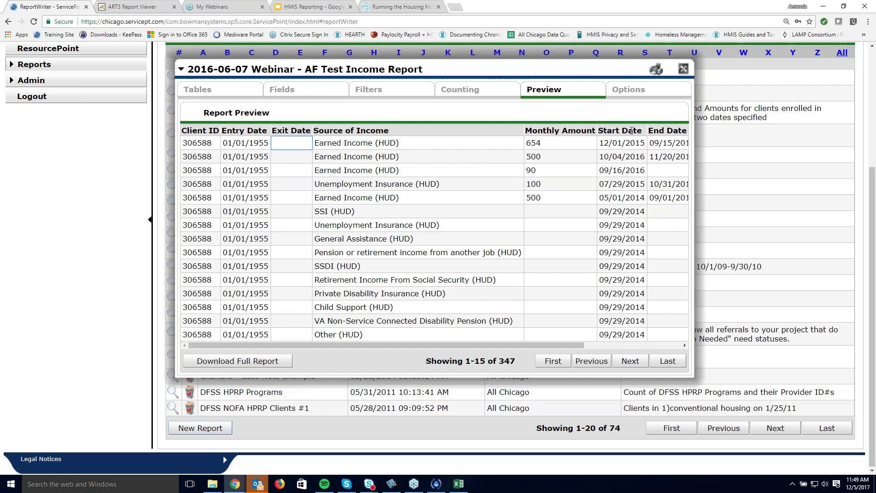
left_click_drag(643, 131, 599, 130)
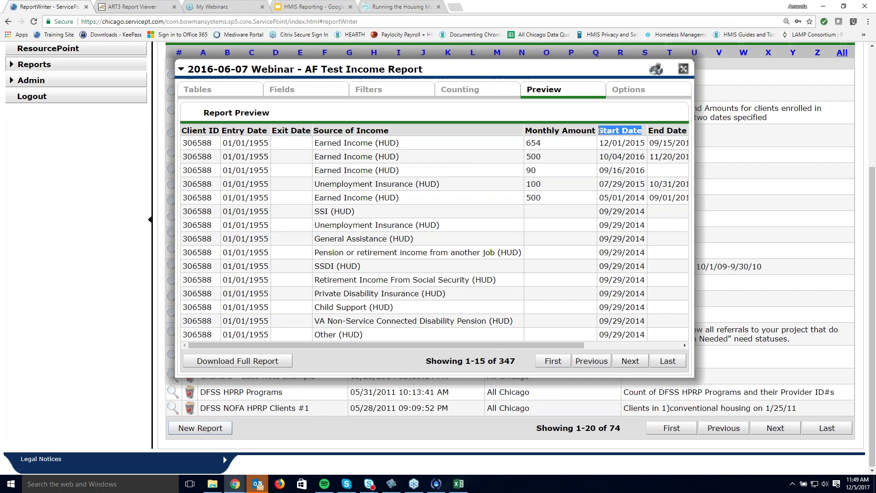
left_click(674, 133)
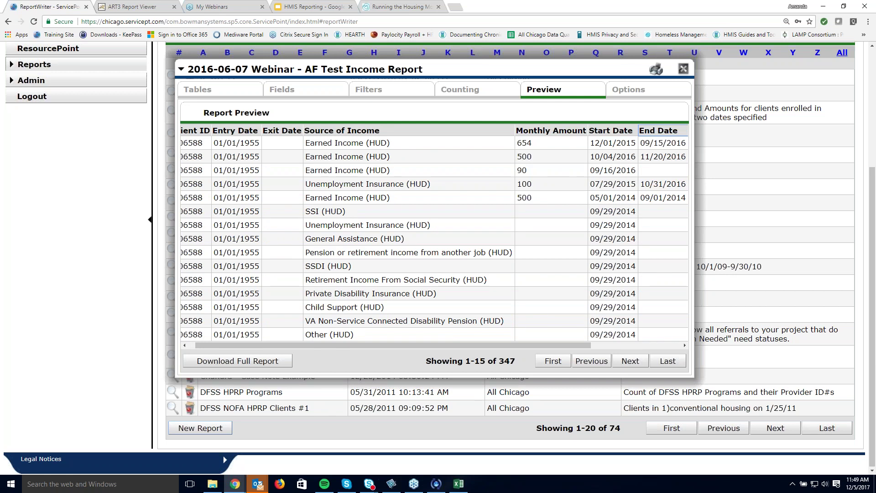
Check the income report's filter groups, and view the remaining preview columns through Receiving Income Source?
left_click(364, 93)
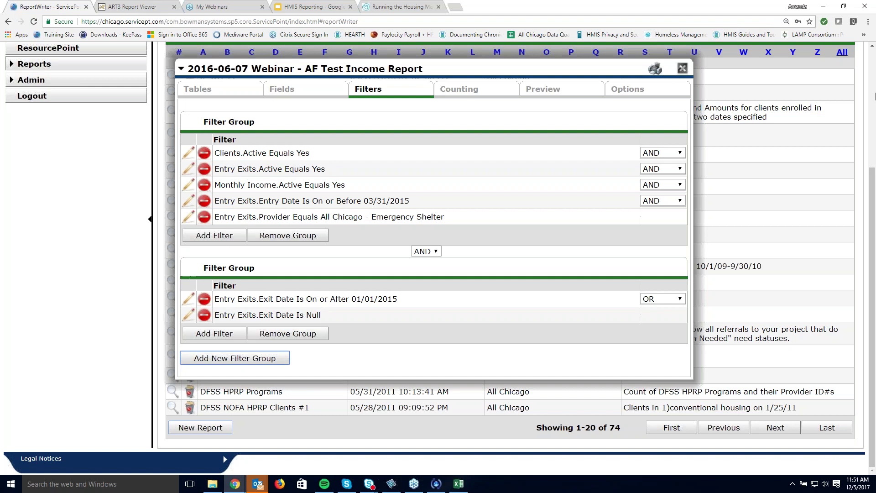
left_click(565, 90)
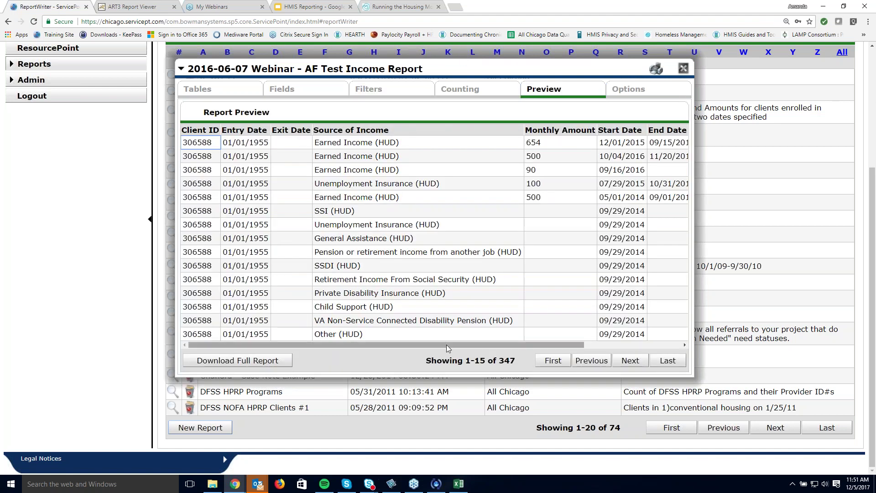
left_click_drag(450, 345, 516, 345)
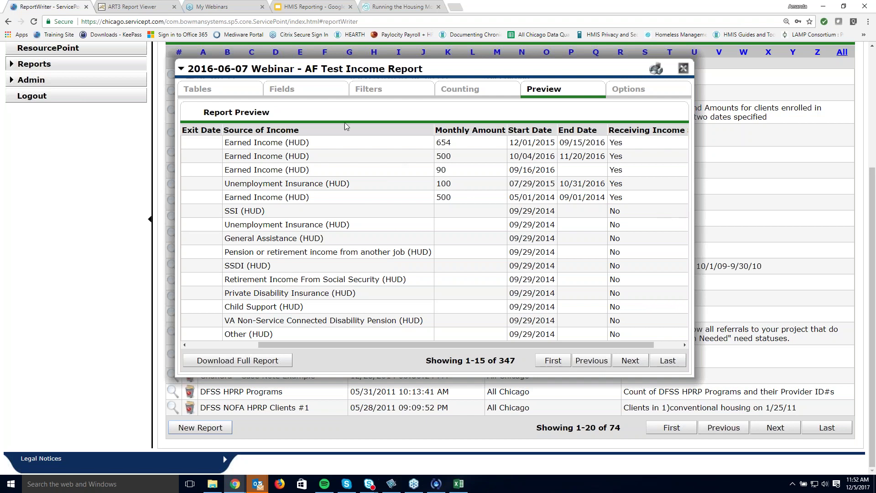
Review which Clients, Entry Exits and Monthly Income fields are selected for the report
left_click(304, 94)
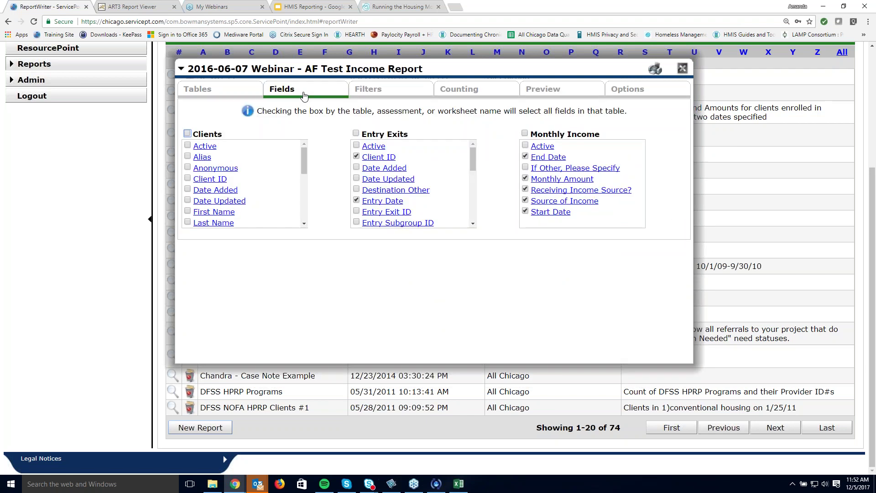
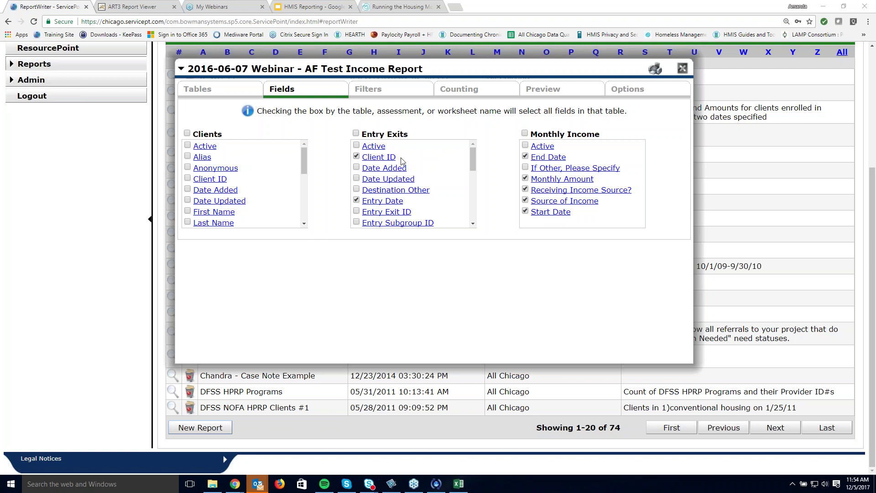
mouse_move(303, 164)
left_mouse_down()
mouse_move(308, 218)
mouse_move(305, 164)
left_mouse_up()
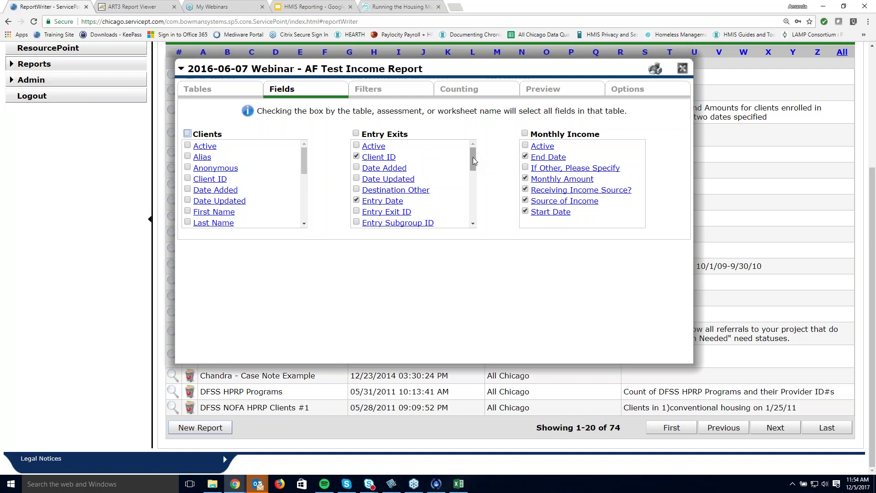
left_click_drag(472, 161, 482, 193)
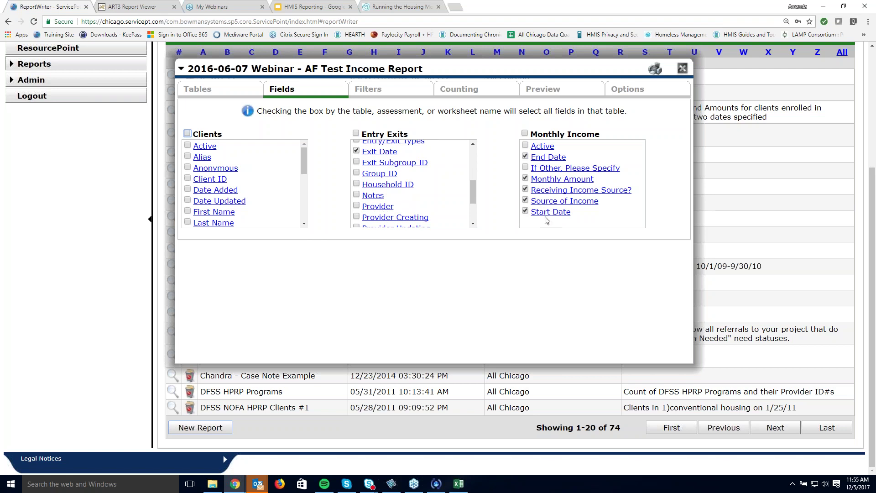
Examine the Entry Date Is On or Before filter in the report's first filter group
left_click(367, 91)
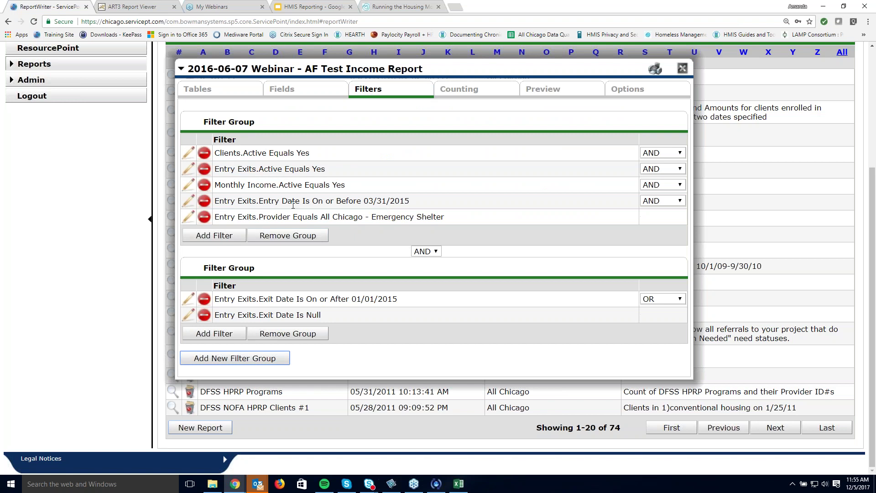
left_click_drag(260, 201, 362, 204)
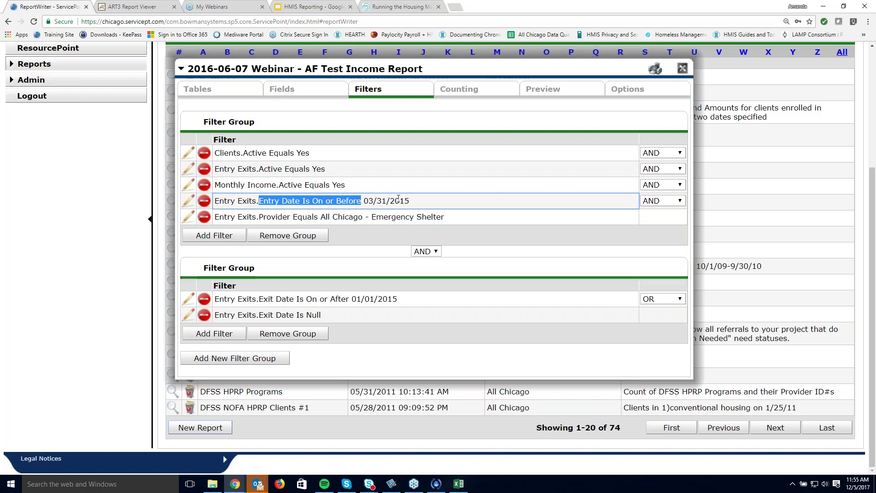
left_click(363, 270)
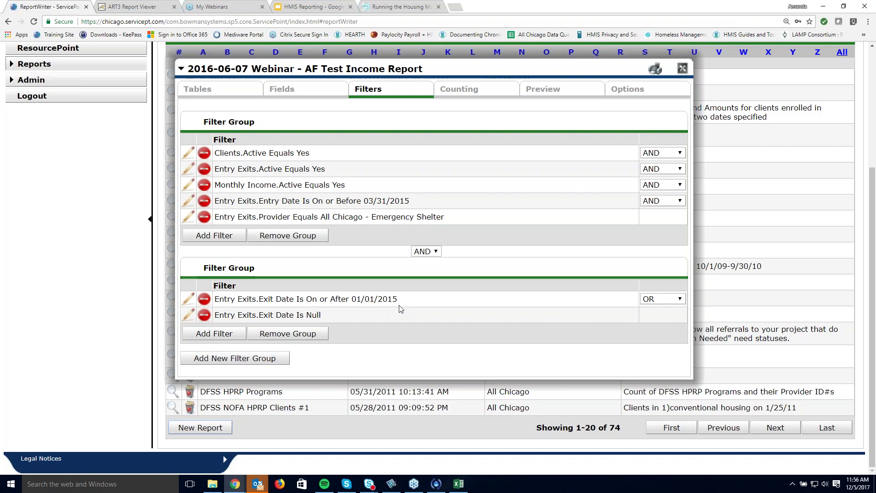
Open the Exit Date Is On or After filter, look through its comparison options, and cancel without saving
left_click(188, 300)
left_click(416, 274)
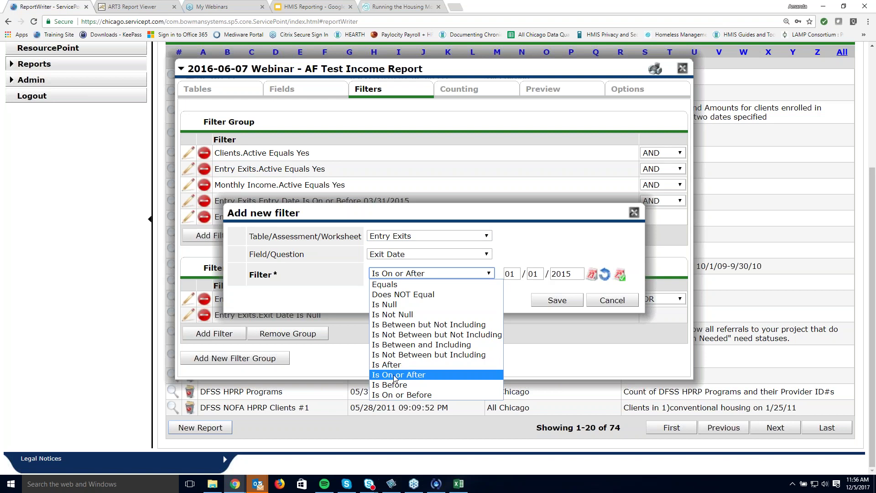
left_click(539, 250)
left_click(627, 305)
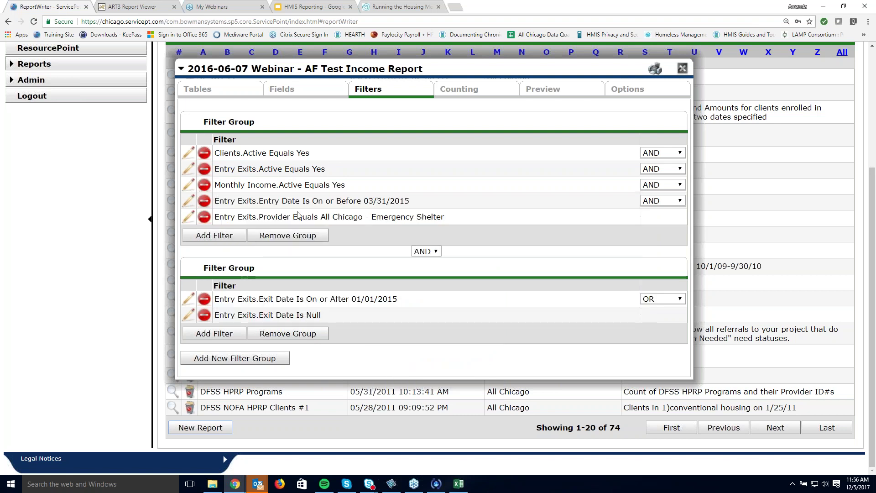
Review the Provider filter and the two Exit Date conditions in the second filter group
left_click_drag(342, 216, 367, 218)
left_click(367, 216)
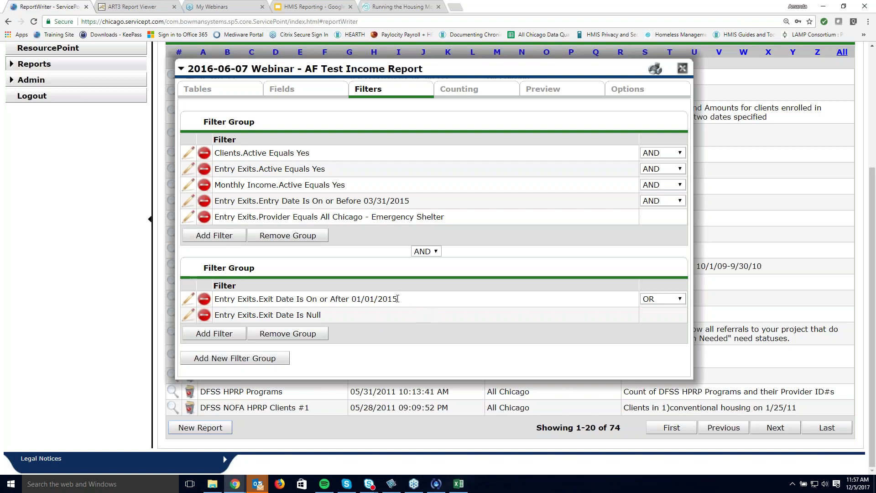
left_click_drag(397, 299, 299, 316)
left_click(323, 319)
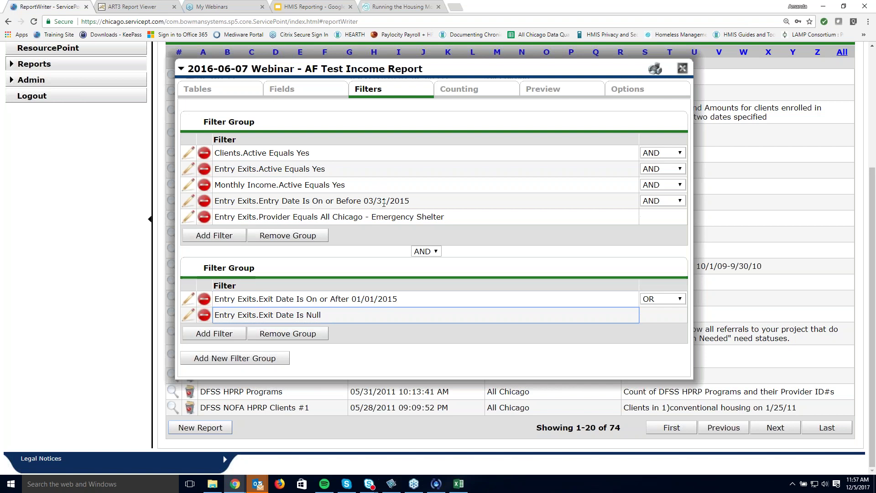
Add a third filter group with the filter Monthly Income Source of Income Equals Earned Income (HUD)
left_click(276, 359)
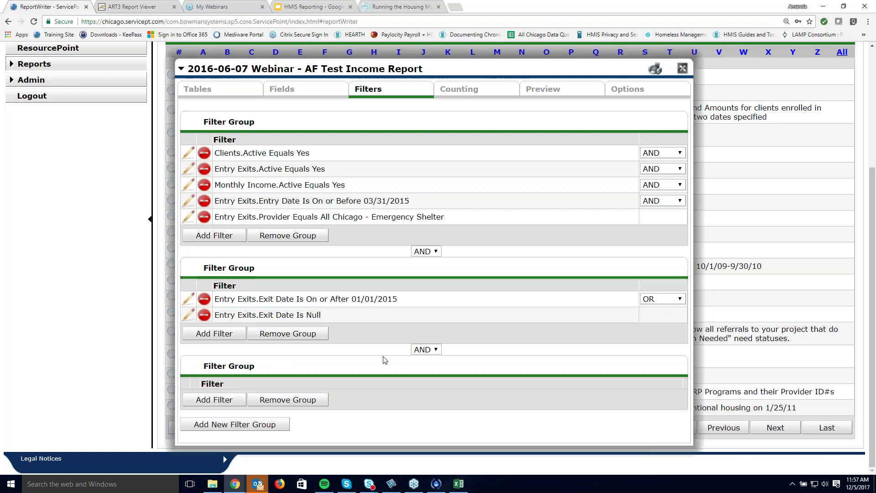
left_click(214, 399)
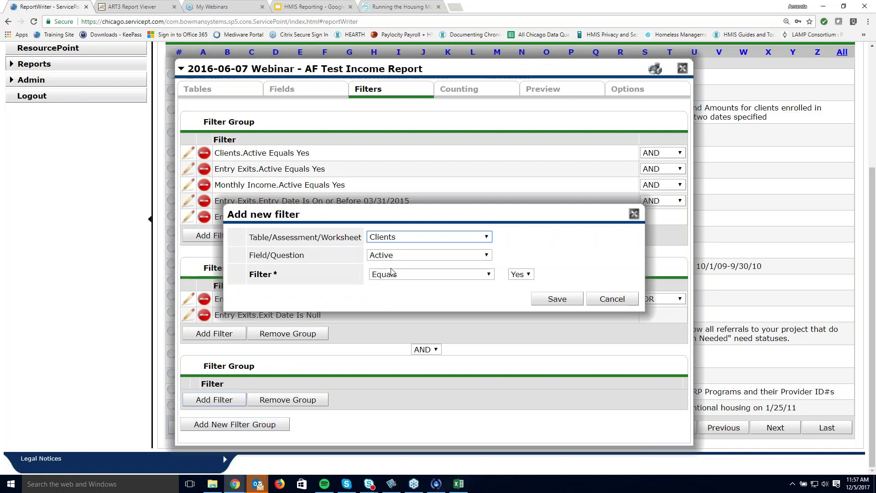
left_click(402, 236)
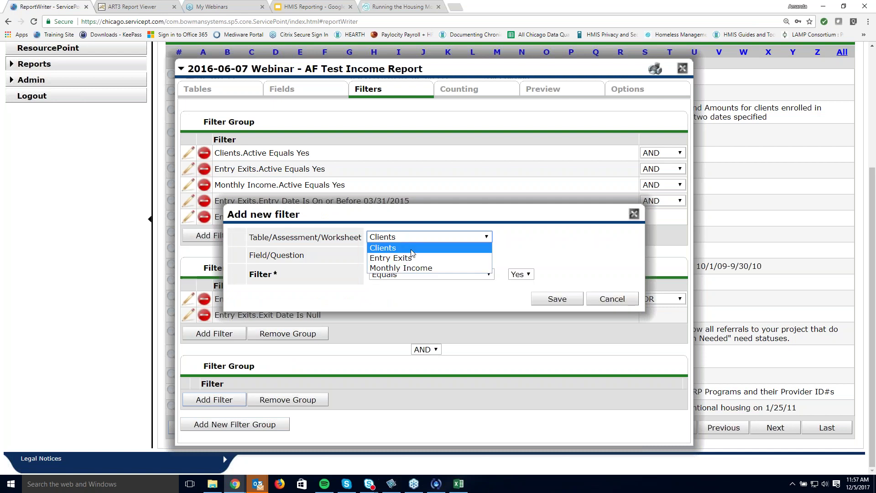
left_click(419, 268)
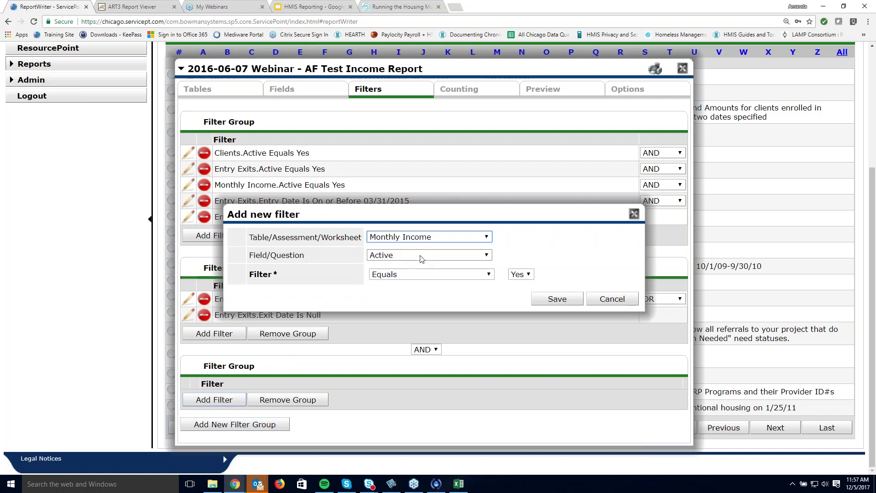
left_click(422, 259)
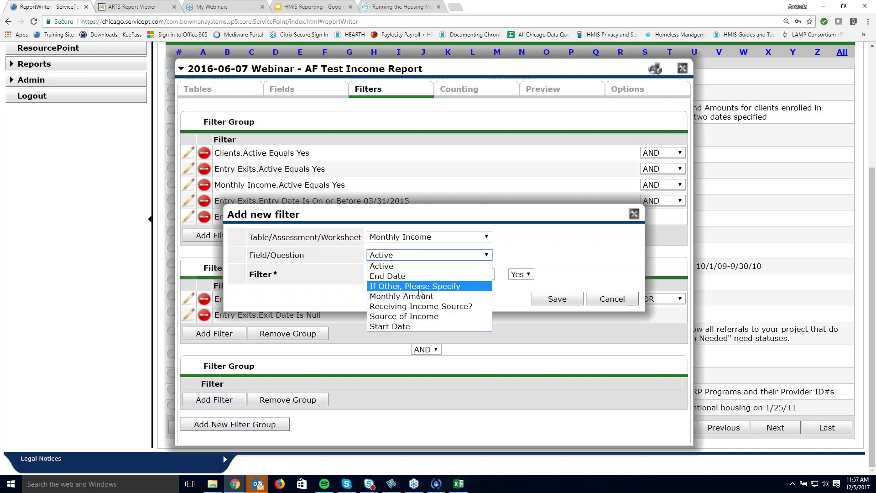
left_click(423, 318)
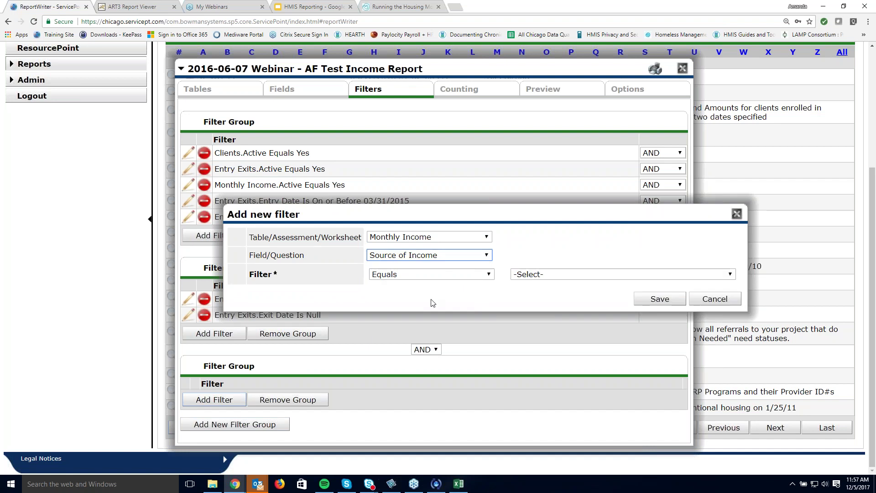
left_click(535, 275)
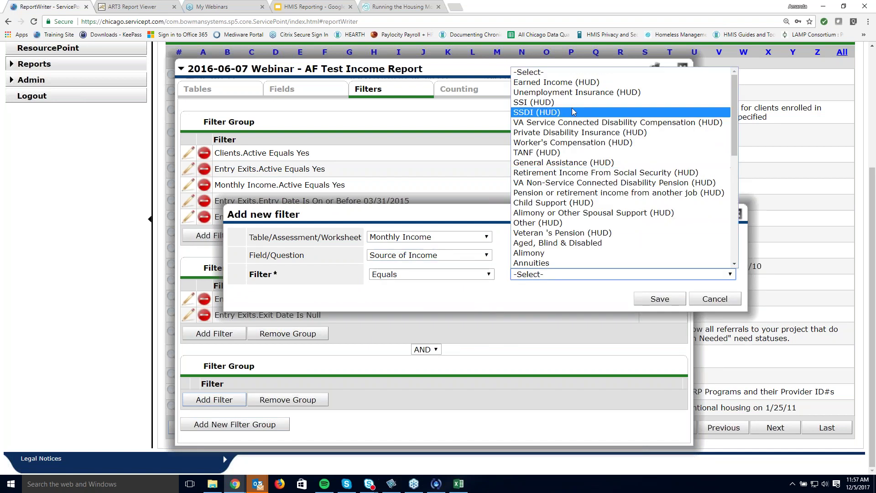
left_click(574, 83)
left_click(648, 299)
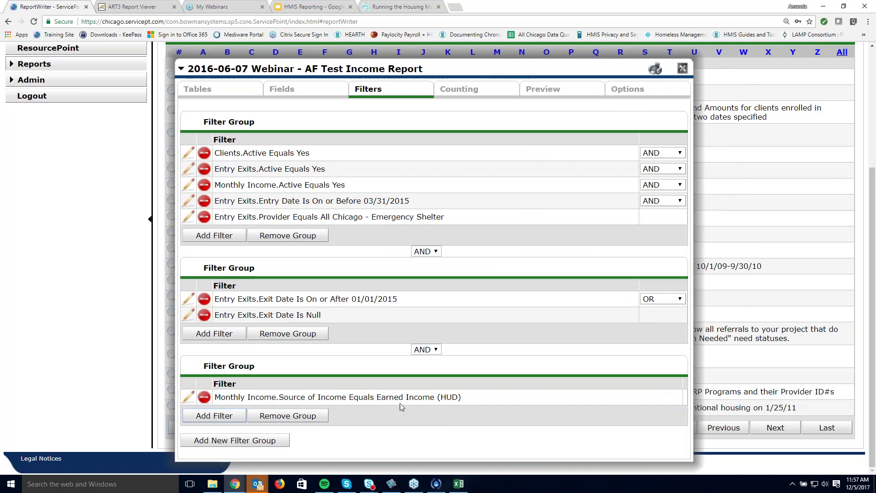
Add a filter for Monthly Income Source of Income Equals Unemployment Insurance (HUD) to the third filter group
left_click(218, 420)
left_click(412, 238)
left_click(412, 269)
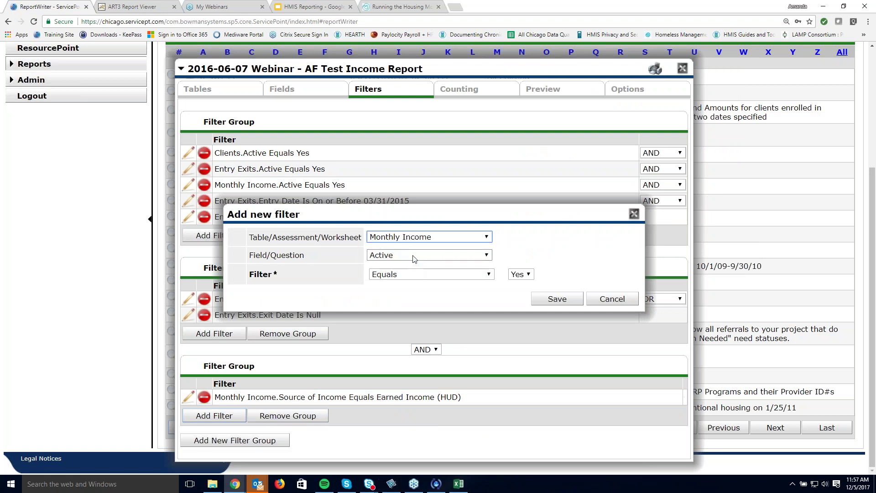
left_click(412, 256)
left_click(413, 316)
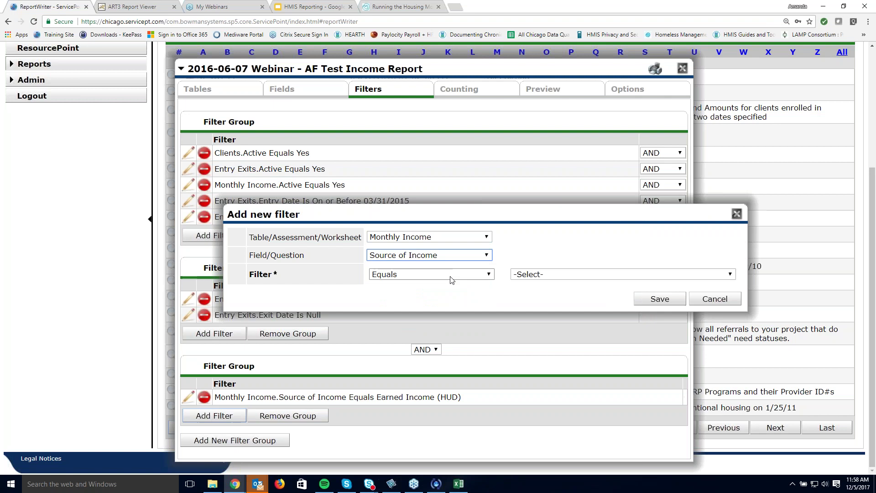
left_click(565, 273)
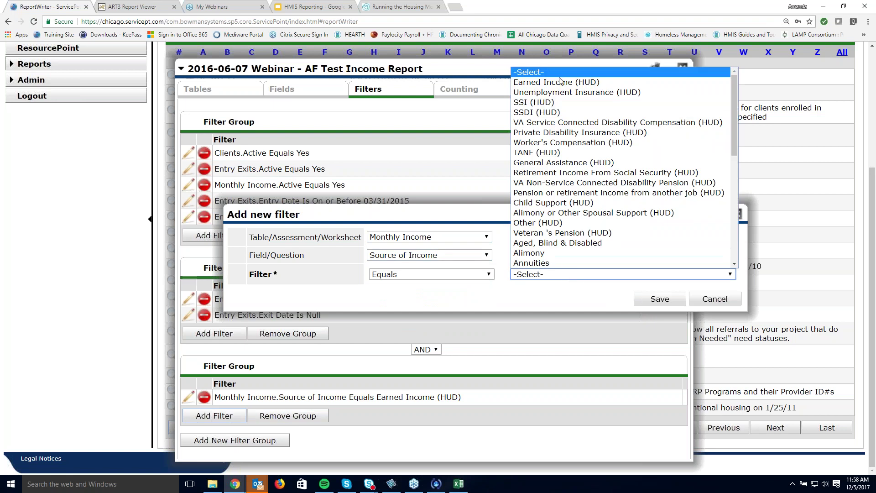
left_click(561, 92)
left_click(643, 299)
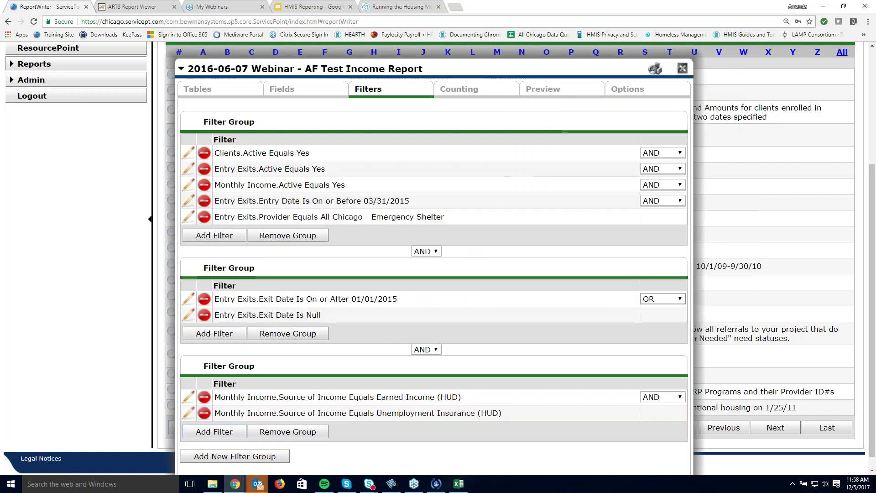
Join the Earned Income and Unemployment Insurance filters in the third group with OR
scroll(616, 425, "down", 1)
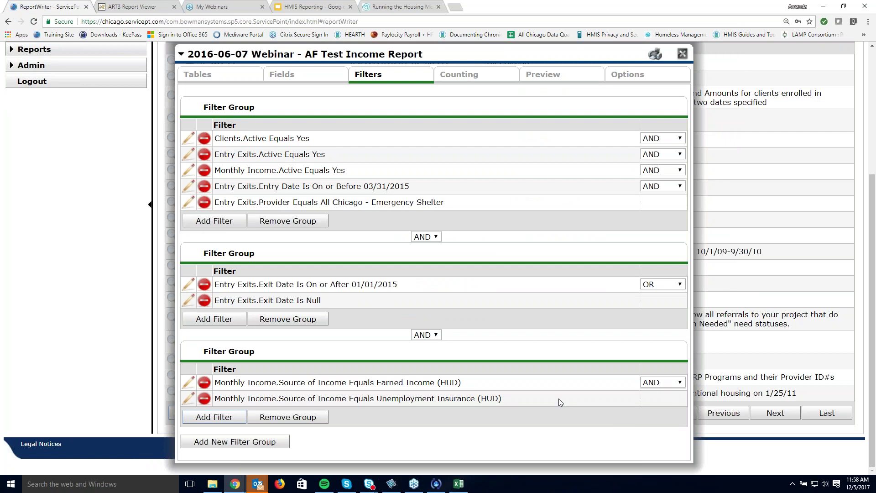
left_click(382, 384)
left_click_drag(381, 399, 427, 400)
left_click(429, 398)
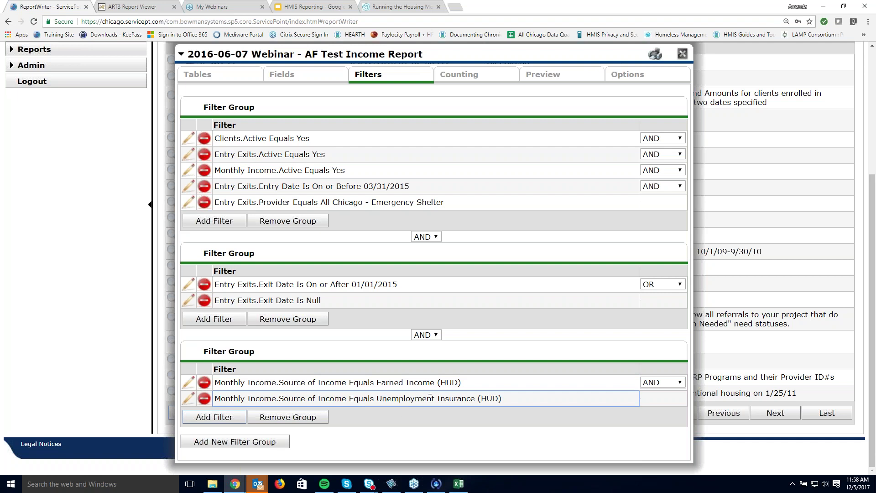
left_click(663, 383)
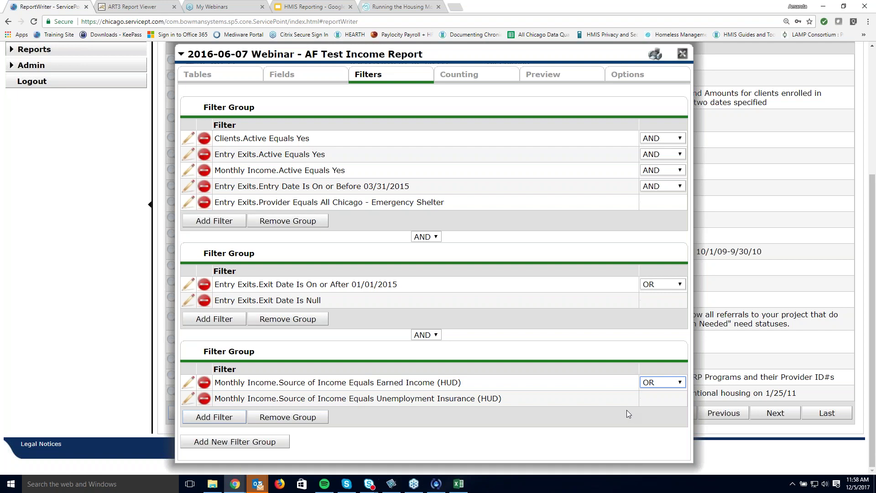
left_click(564, 413)
Preview the filtered report and examine the Source of Income and Receiving Income Source? columns
left_click(534, 70)
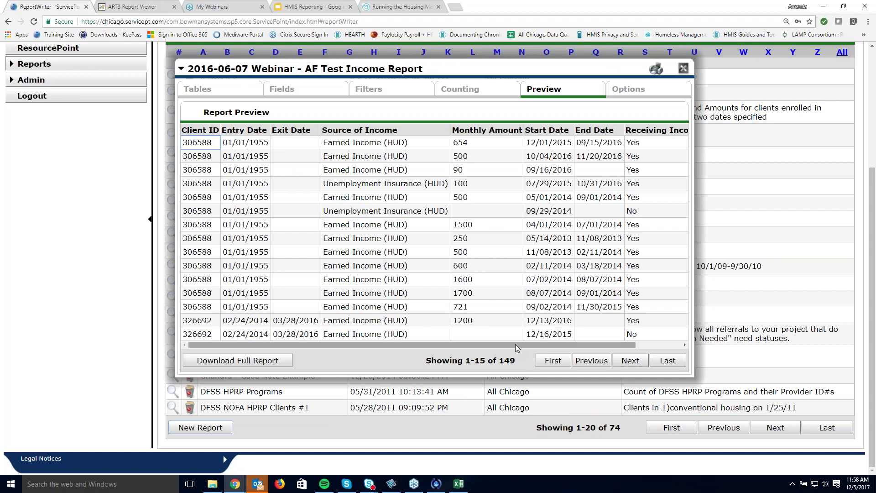
left_click_drag(517, 344, 612, 303)
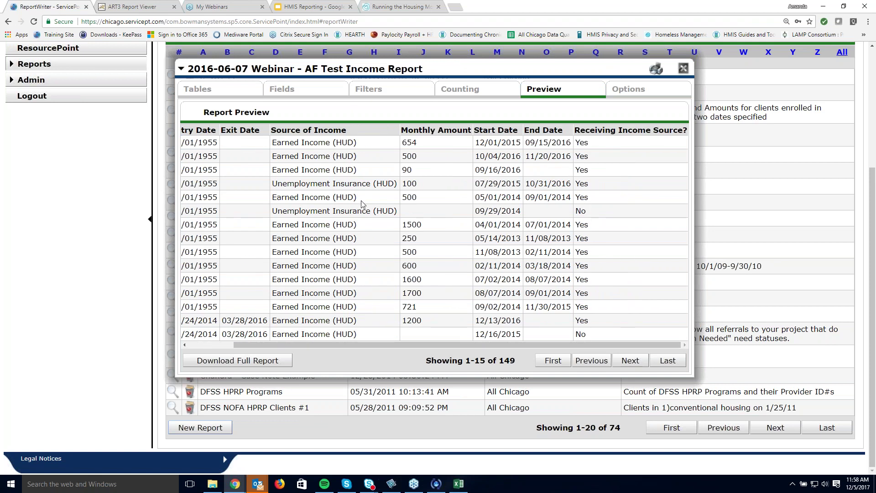
left_click_drag(516, 361, 496, 360)
left_click(306, 183)
left_click(307, 196)
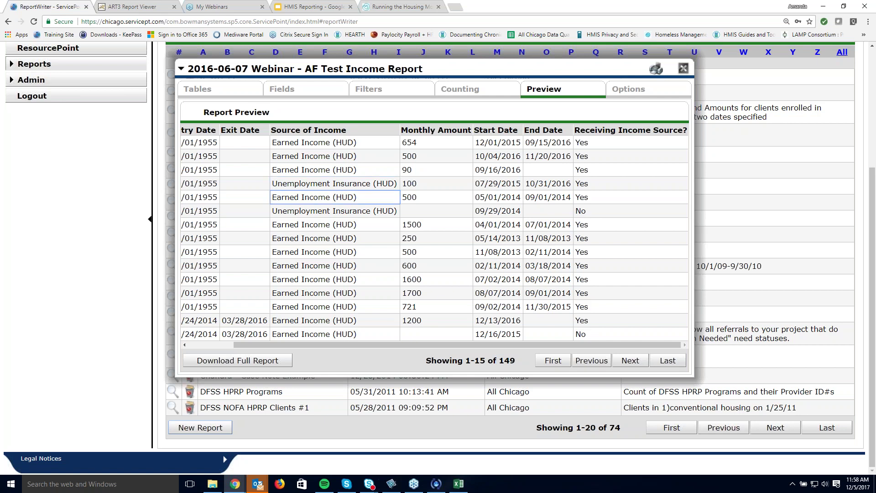
double_click(582, 197)
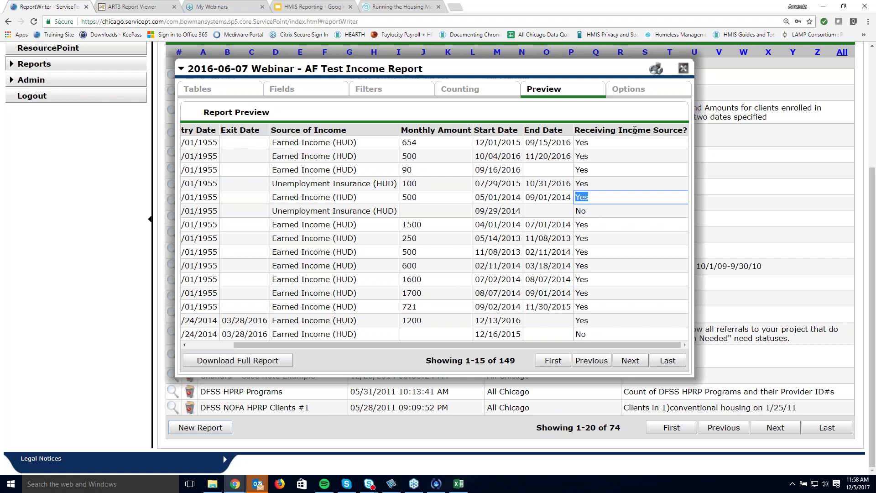
left_click_drag(601, 132, 632, 131)
double_click(587, 183)
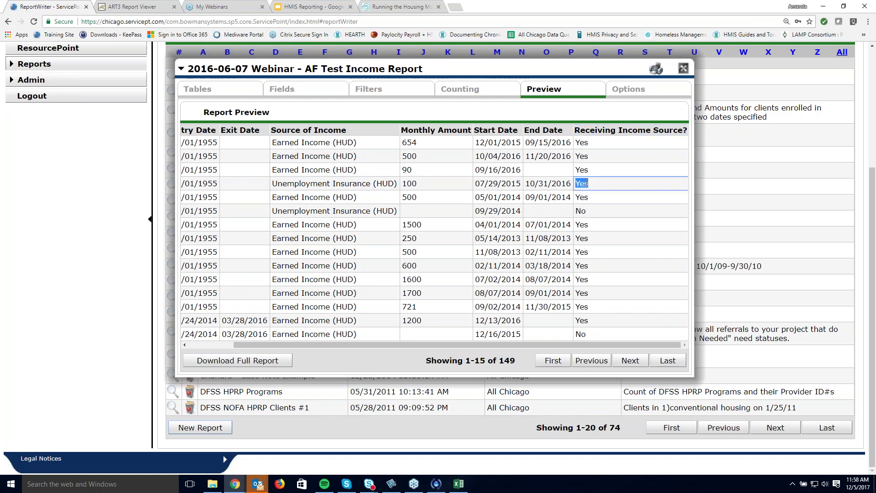
Add a filter for Monthly Income Receiving Income Source? Equals Yes to the third filter group
left_click(390, 92)
scroll(443, 320, "down", 1)
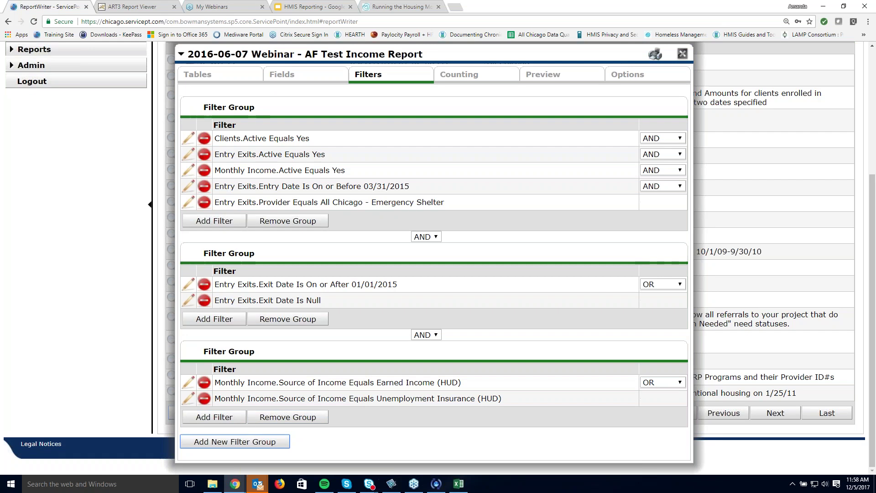
left_click(231, 418)
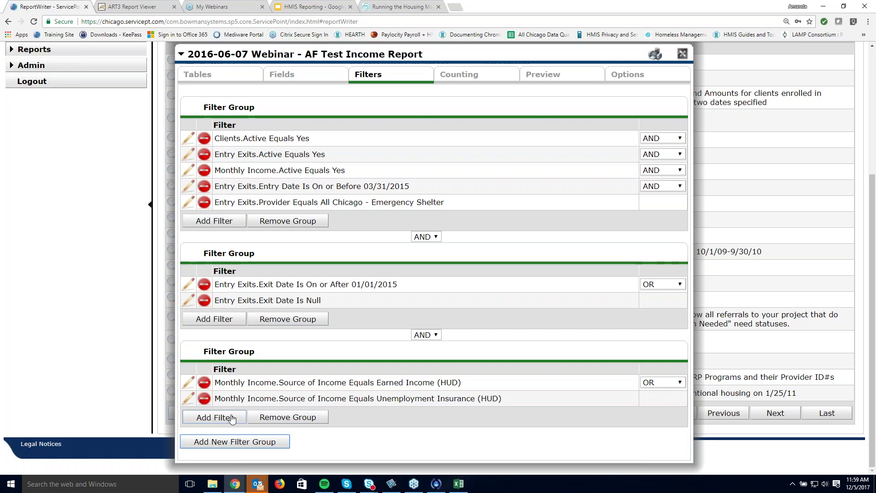
left_click(424, 237)
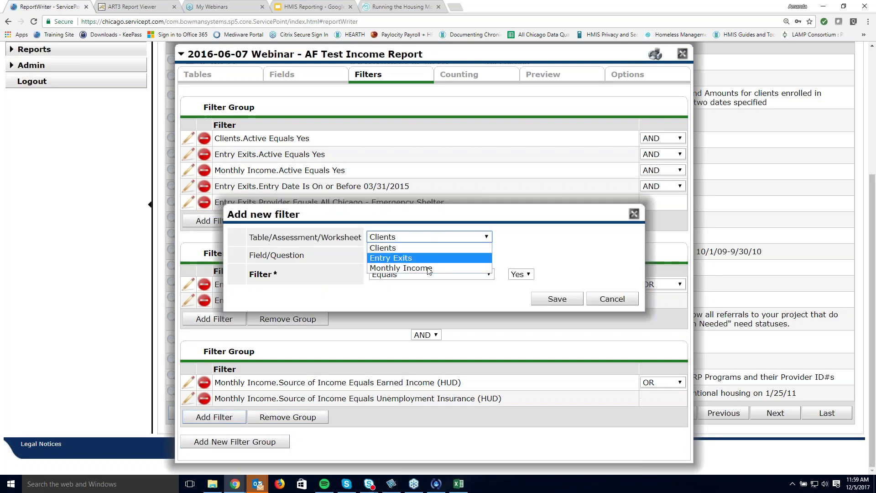
left_click(428, 268)
left_click(429, 257)
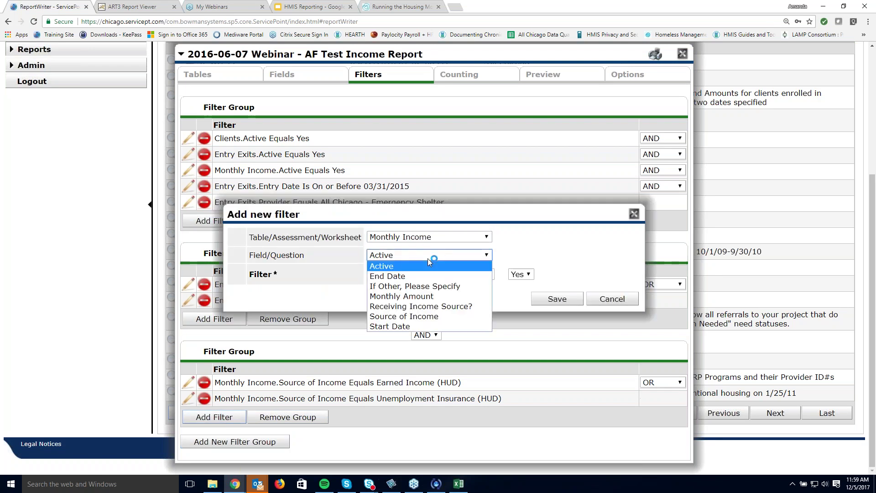
left_click(442, 306)
left_click(539, 275)
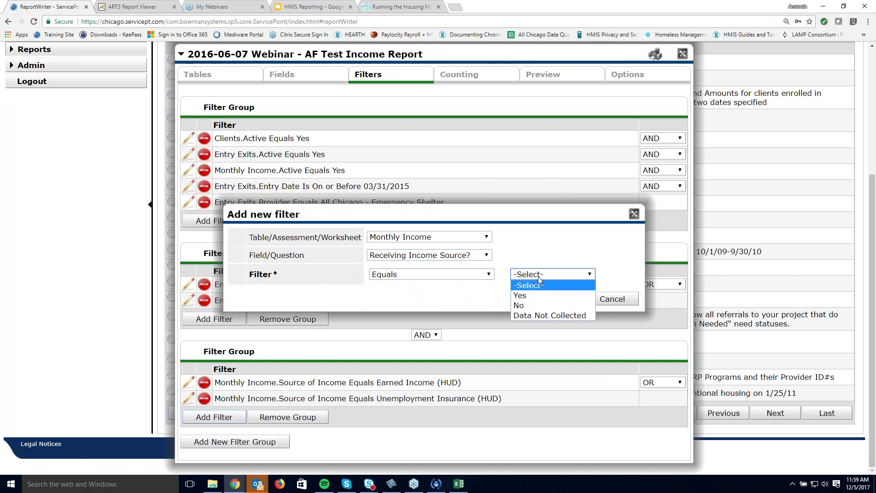
left_click(520, 295)
left_click(557, 298)
scroll(653, 432, "down", 1)
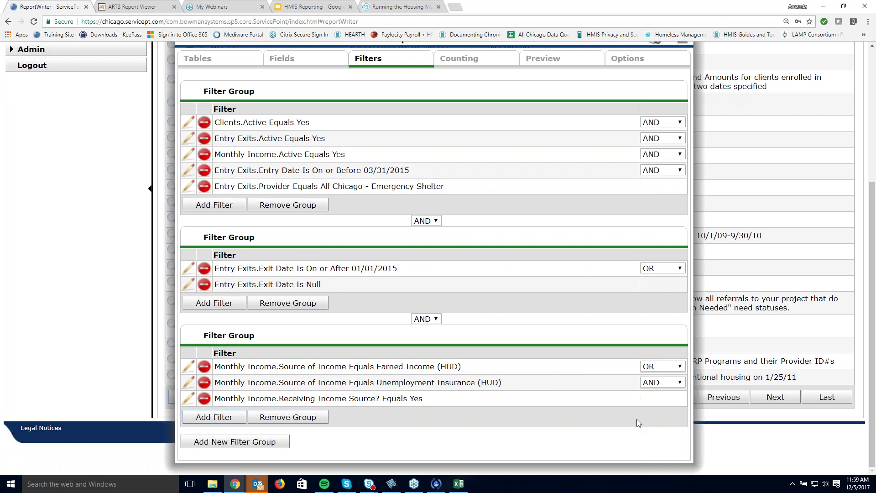
Preview the filtered report and check the Receiving Income Source? values in the listed income records
scroll(560, 336, "up", 3)
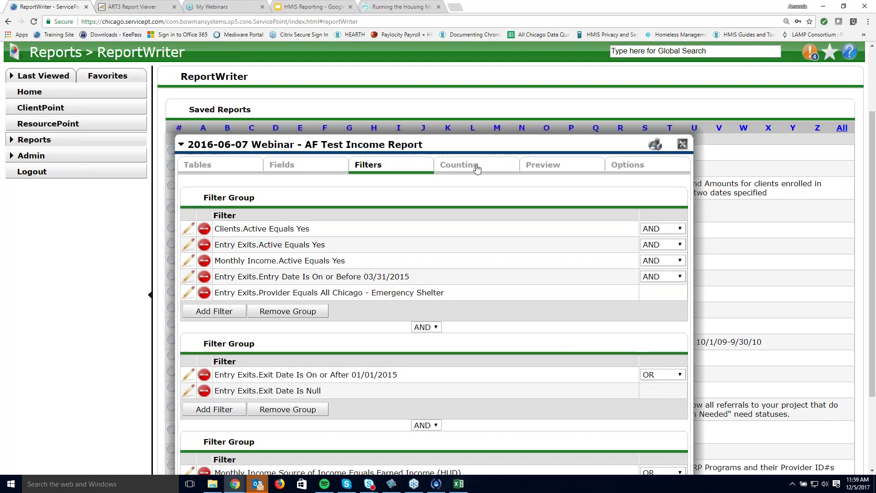
left_click(555, 170)
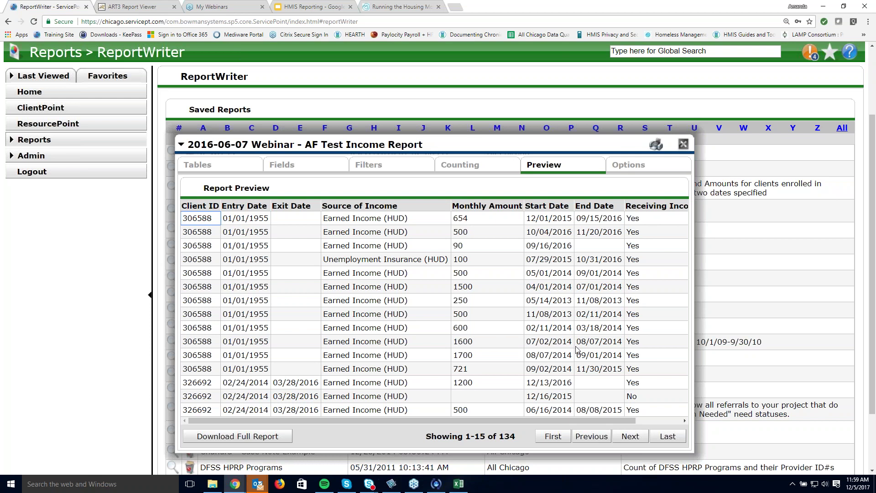
scroll(578, 349, "down", 2)
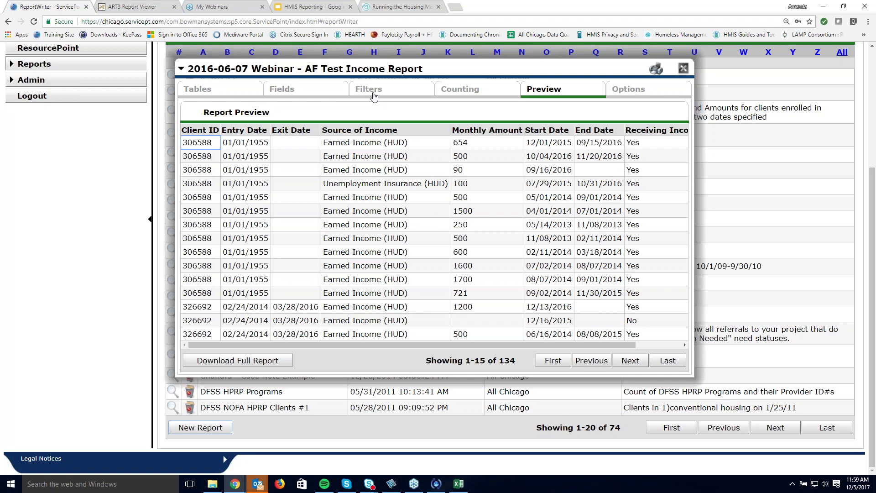
left_click(648, 322)
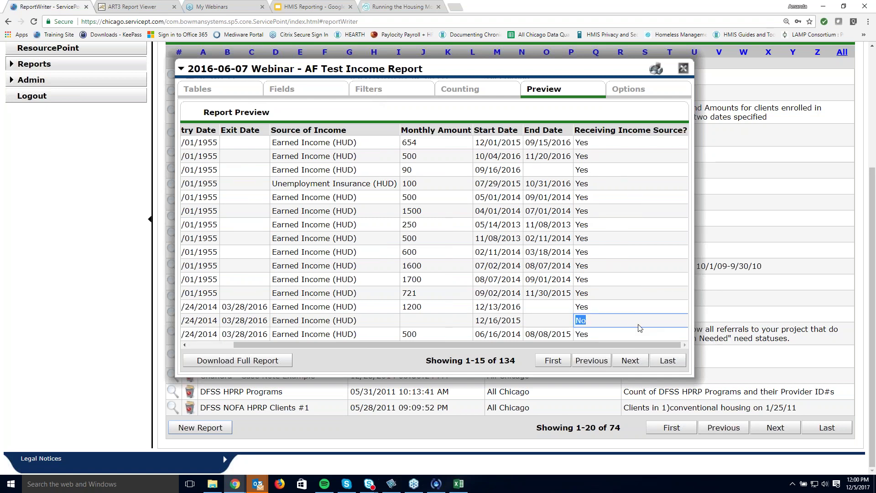
left_click(593, 327)
Review the AND and OR operators joining the filters within the report's filter groups
left_click(374, 89)
scroll(416, 327, "down", 1)
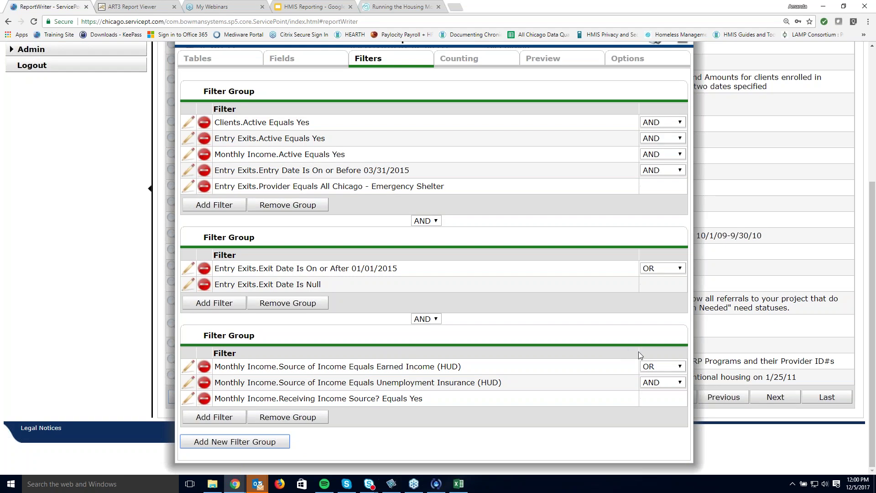
scroll(639, 352, "up", 2)
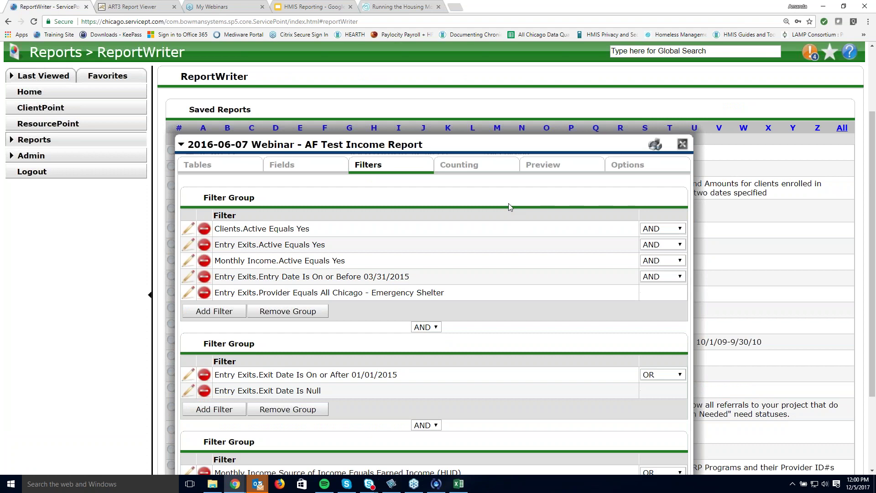
Preview the AF Test Income Report again and open its save, sorting and column order options
scroll(508, 204, "down", 2)
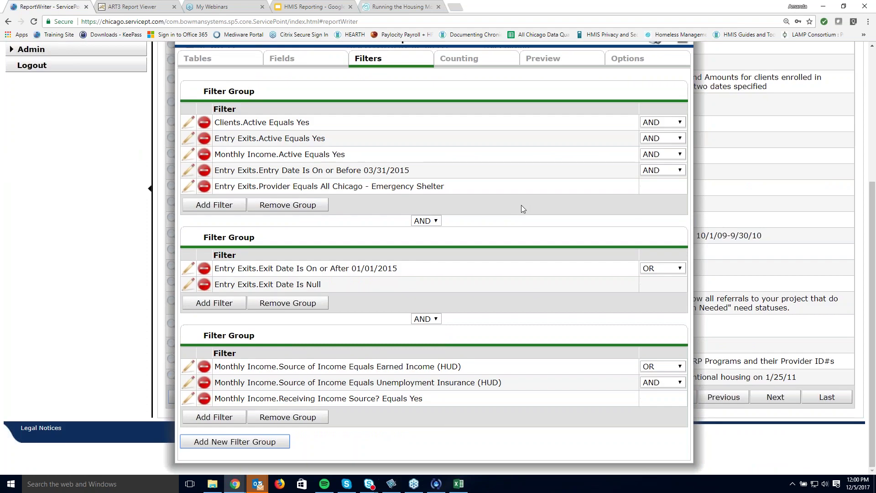
left_click(564, 62)
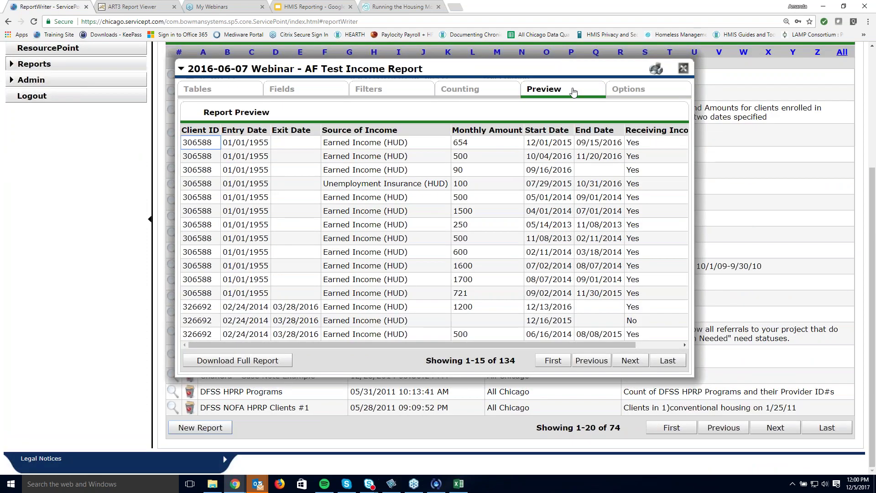
left_click(627, 90)
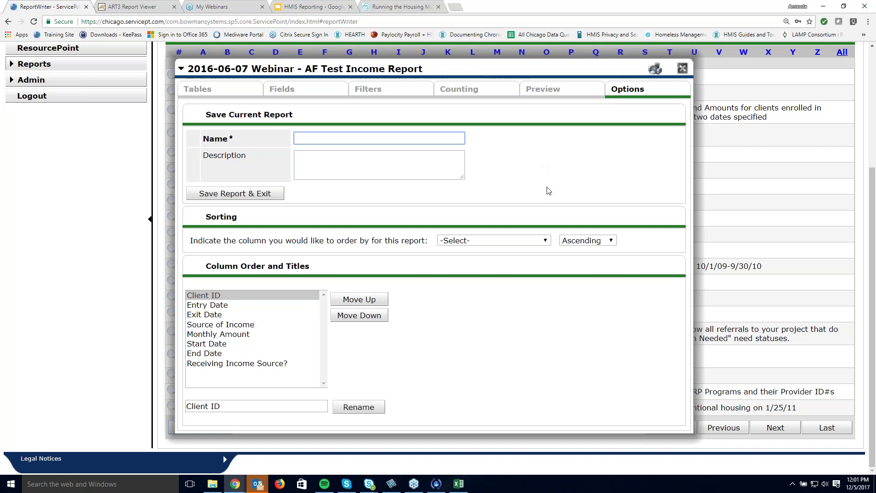
Switch to the HMIS Reporting presentation in Google Slides and present its closing Thank you! slide full screen
left_click(317, 10)
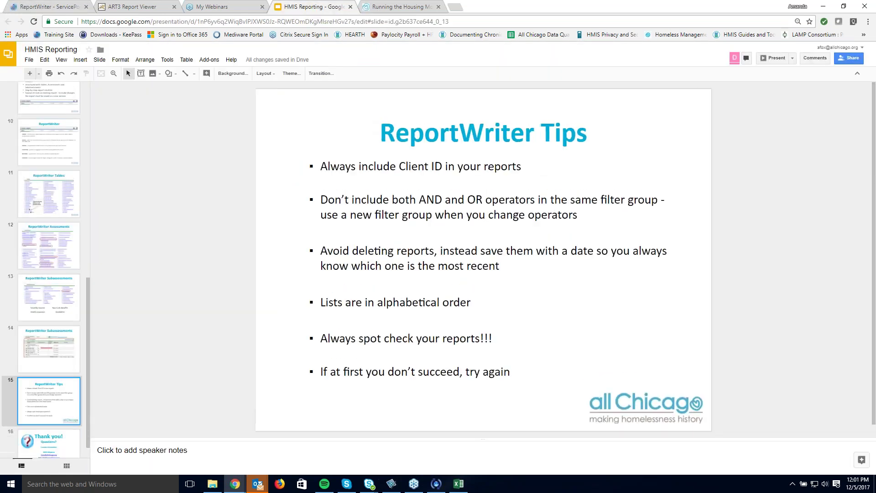
scroll(68, 415, "down", 1)
left_click(68, 431)
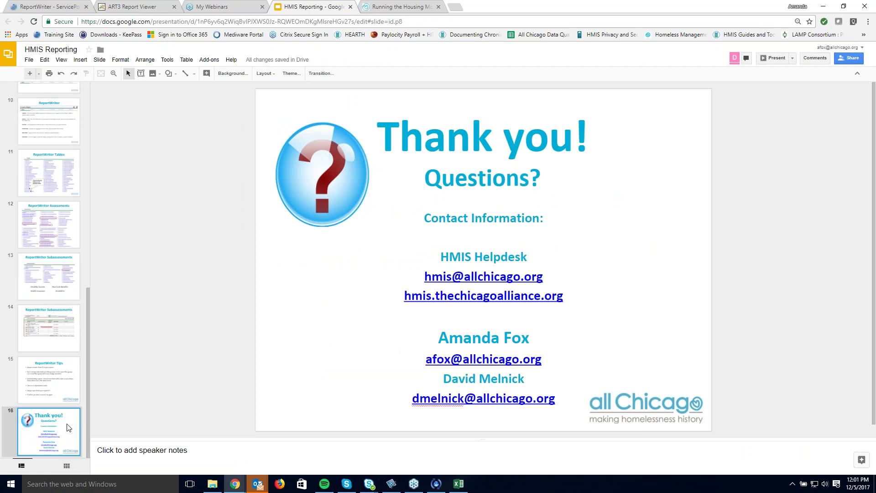
left_click(776, 58)
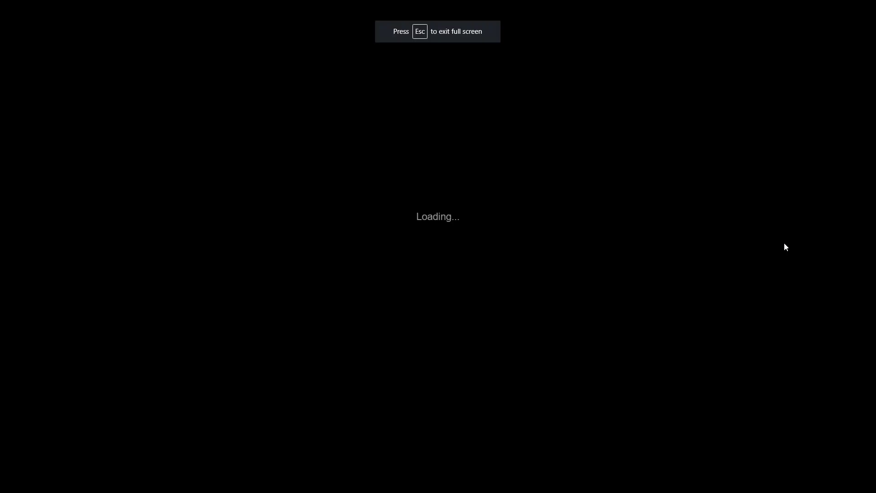